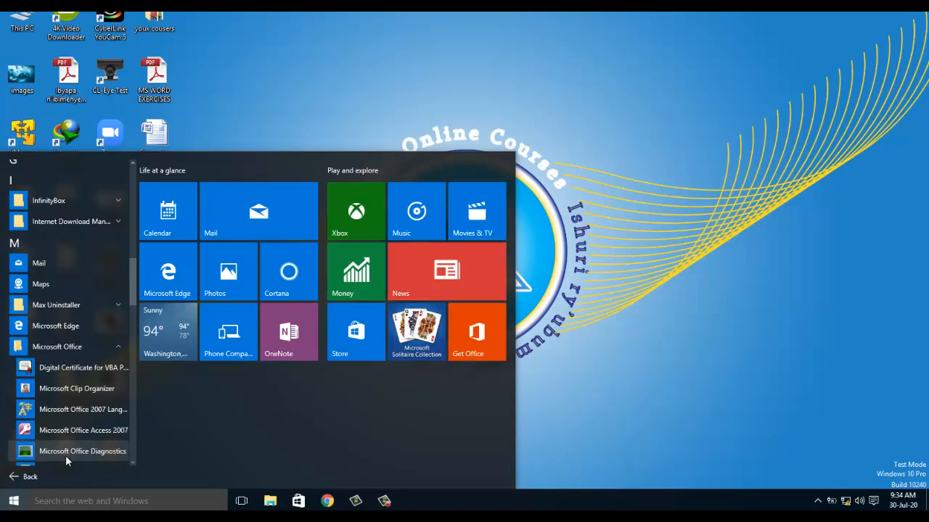
# Step: Start Microsoft Office Word 2007 with a blank document
pyautogui.scroll(-6, 65, 450)
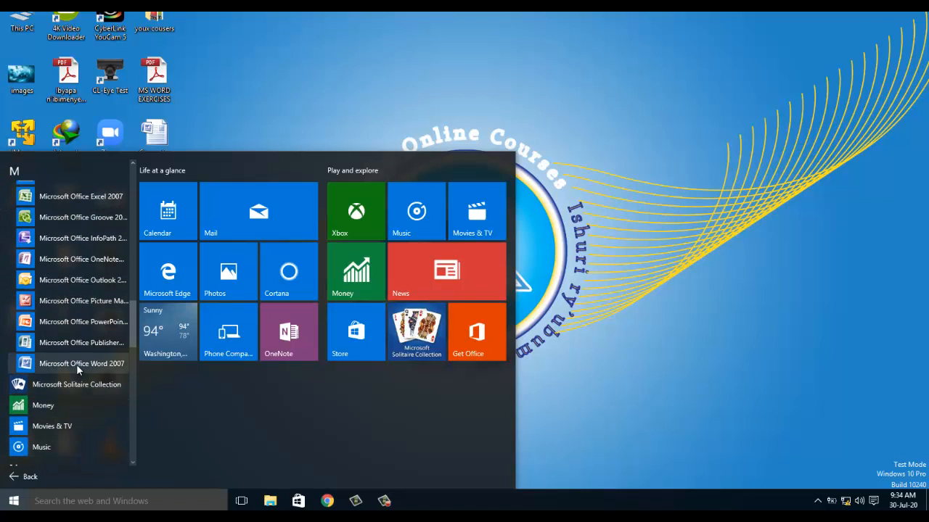
pyautogui.click(77, 364)
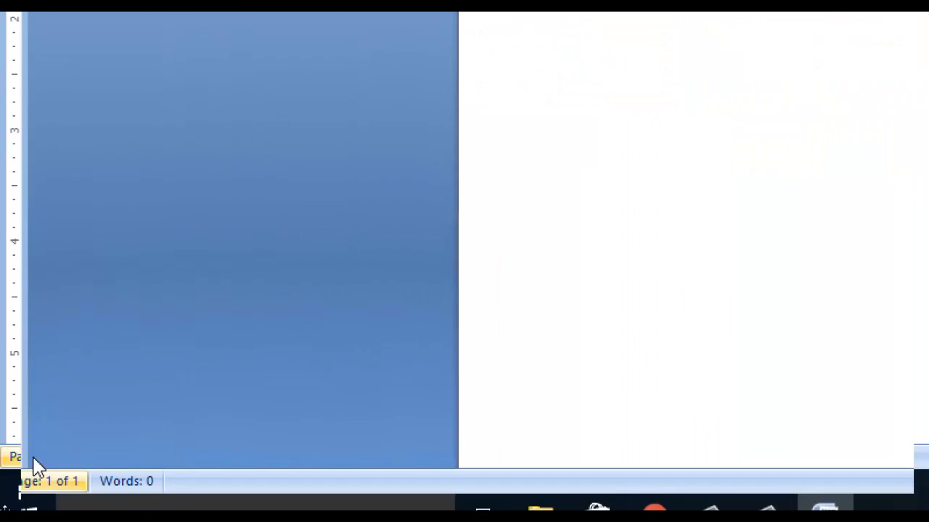
pyautogui.click(17, 501)
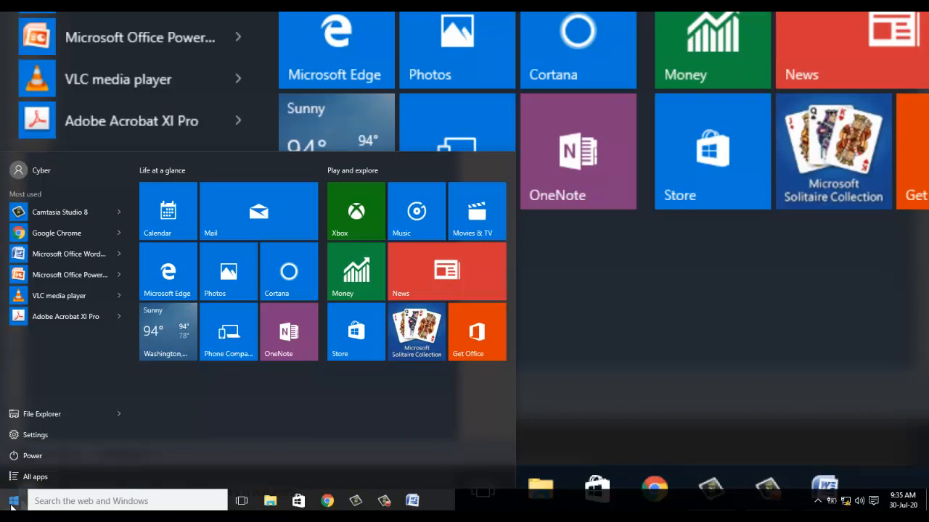
pyautogui.click(9, 507)
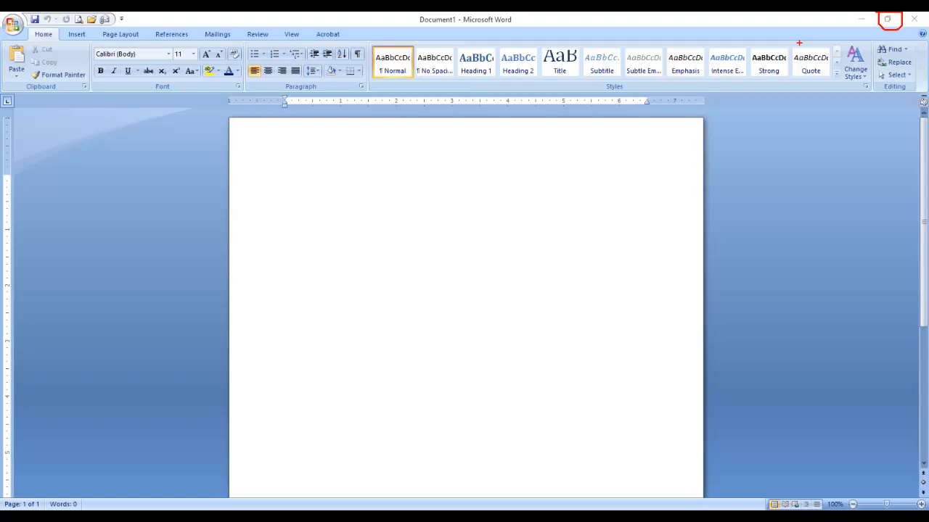
# Step: Restore the Word window from full screen and snap it to the right half of the desktop
pyautogui.press('Escape')
pyautogui.click(887, 19)
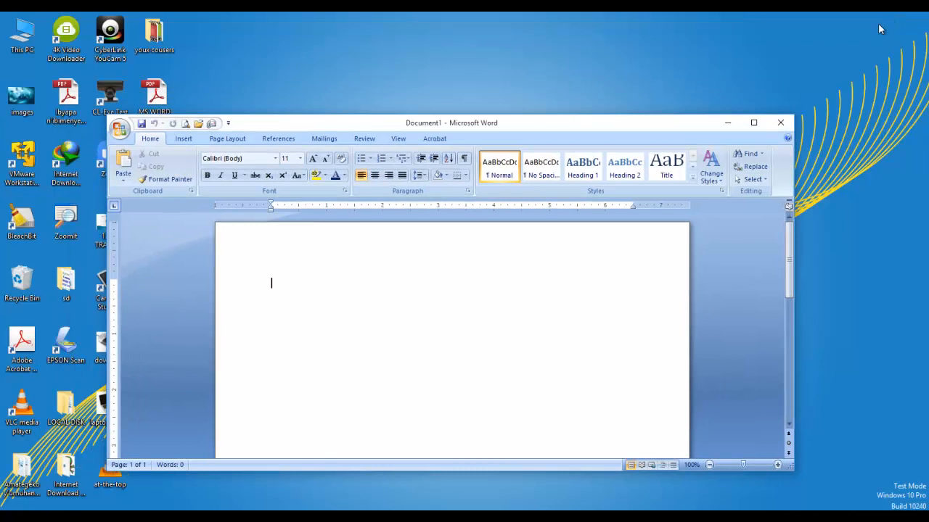
pyautogui.moveTo(524, 129); pyautogui.dragTo(574, 109)
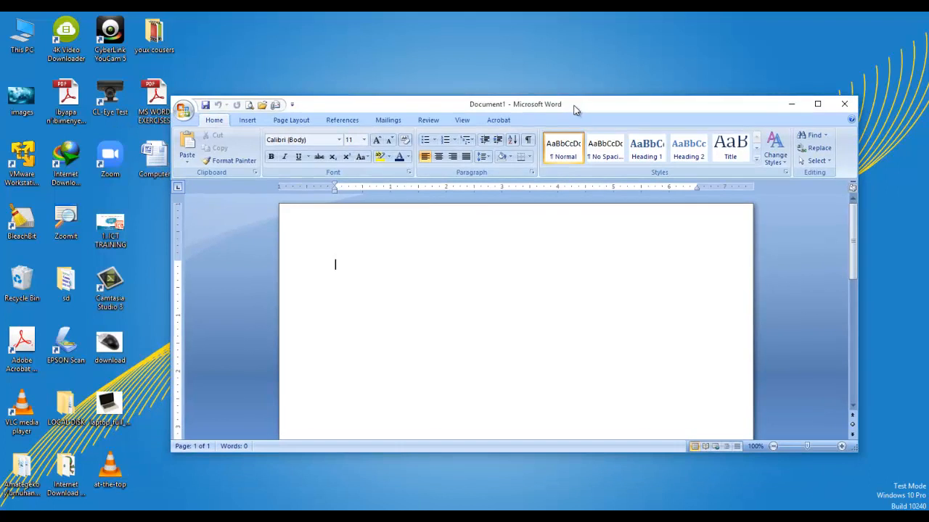
pyautogui.moveTo(369, 108); pyautogui.dragTo(449, 102)
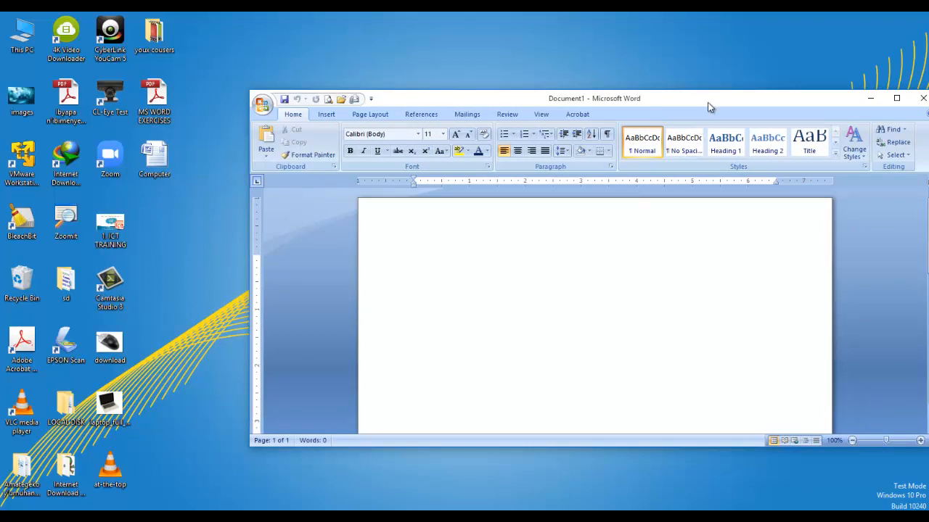
pyautogui.moveTo(711, 107); pyautogui.dragTo(610, 108)
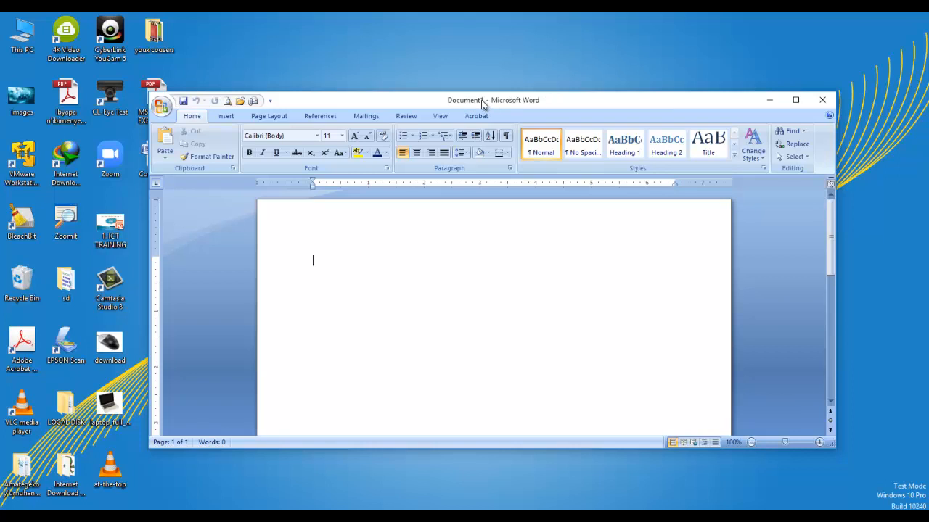
pyautogui.hotkey('ctrl', '2')
pyautogui.moveTo(487, 99)
pyautogui.mouseDown()
pyautogui.moveTo(477, 96)
pyautogui.moveTo(490, 106)
pyautogui.mouseUp()
pyautogui.press('Escape')
pyautogui.moveTo(488, 103)
pyautogui.mouseDown()
pyautogui.moveTo(651, 132)
pyautogui.moveTo(818, 127)
pyautogui.moveTo(927, 141)
pyautogui.moveTo(897, 158)
pyautogui.moveTo(928, 153)
pyautogui.moveTo(864, 145)
pyautogui.moveTo(926, 152)
pyautogui.mouseUp()
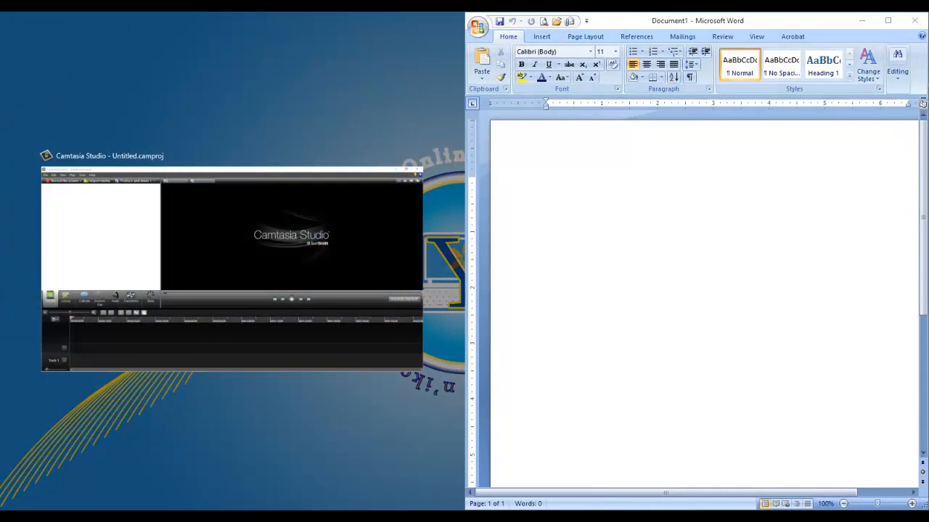
pyautogui.click(453, 502)
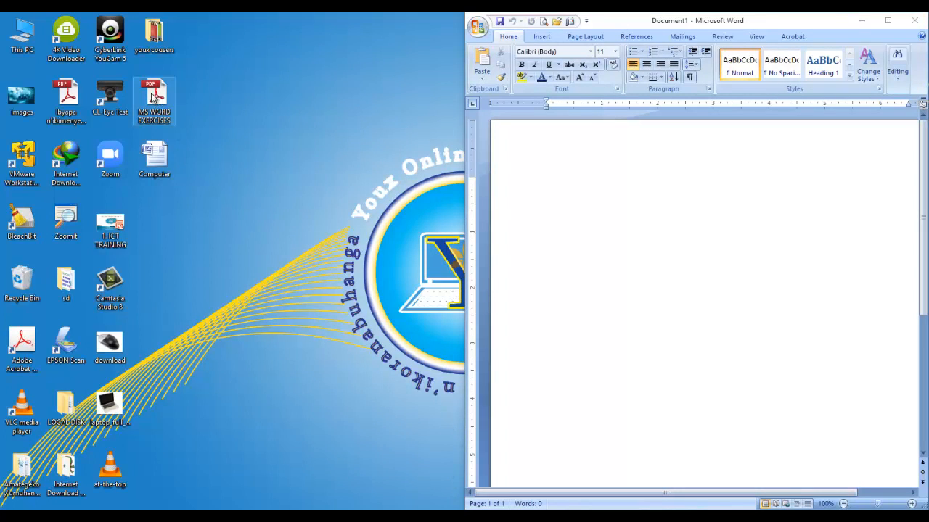
# Step: Open the MS WORD EXERCISES PDF from the desktop
pyautogui.click(195, 87)
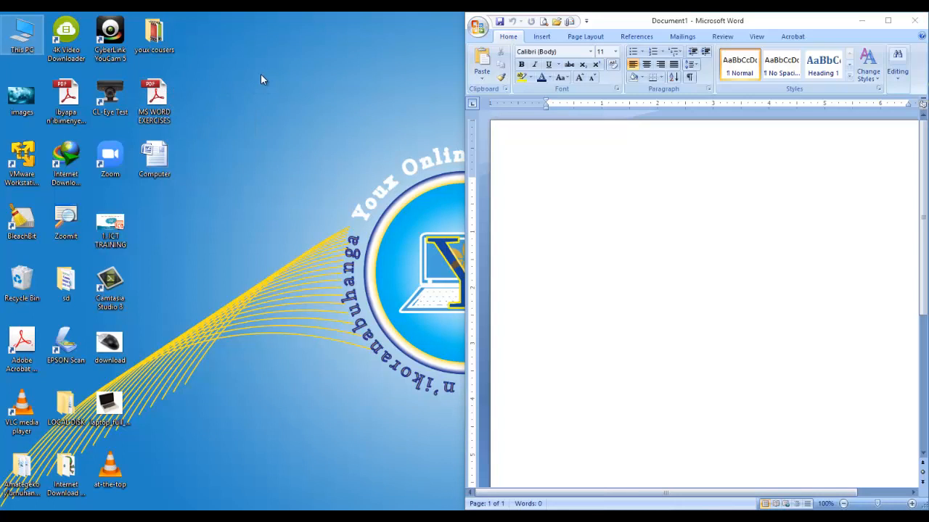
pyautogui.click(157, 90)
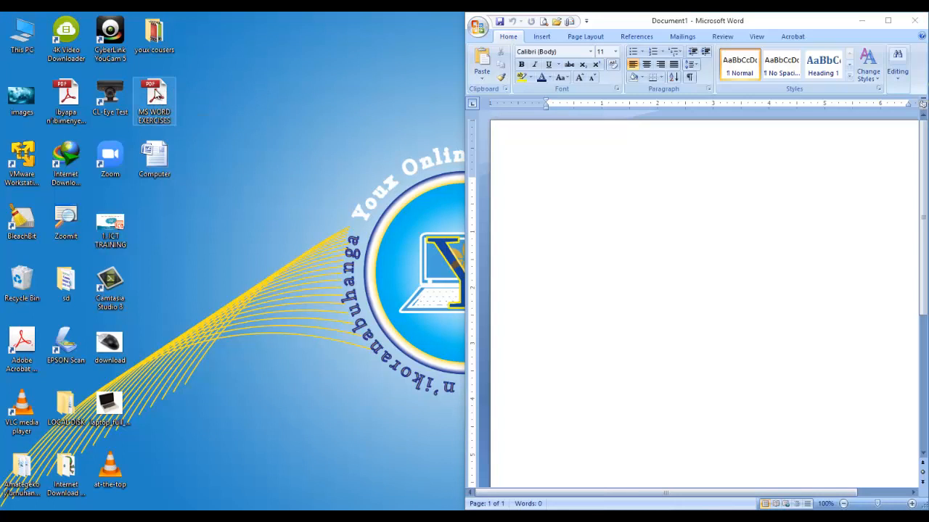
pyautogui.doubleClick(156, 90)
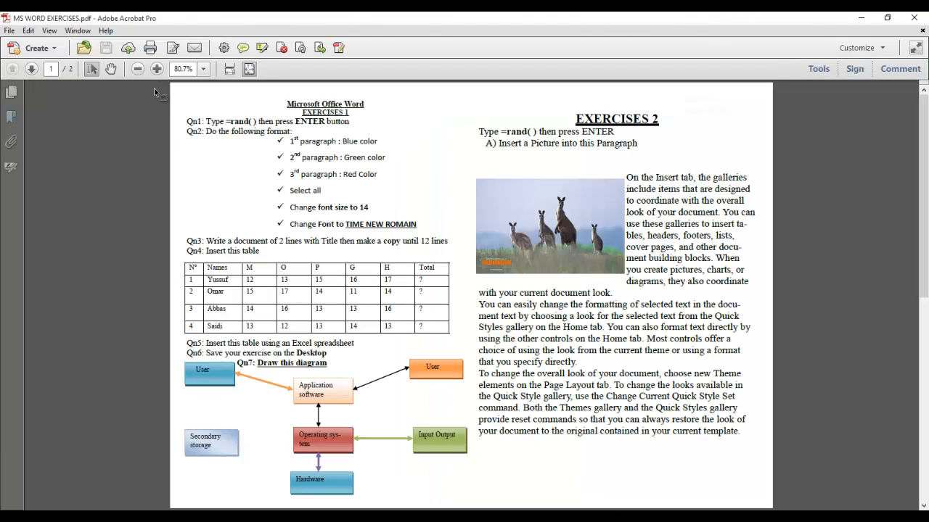
# Step: Restore the MS WORD EXERCISES PDF window and snap it to the left half of the desktop, beside Word
pyautogui.click(889, 20)
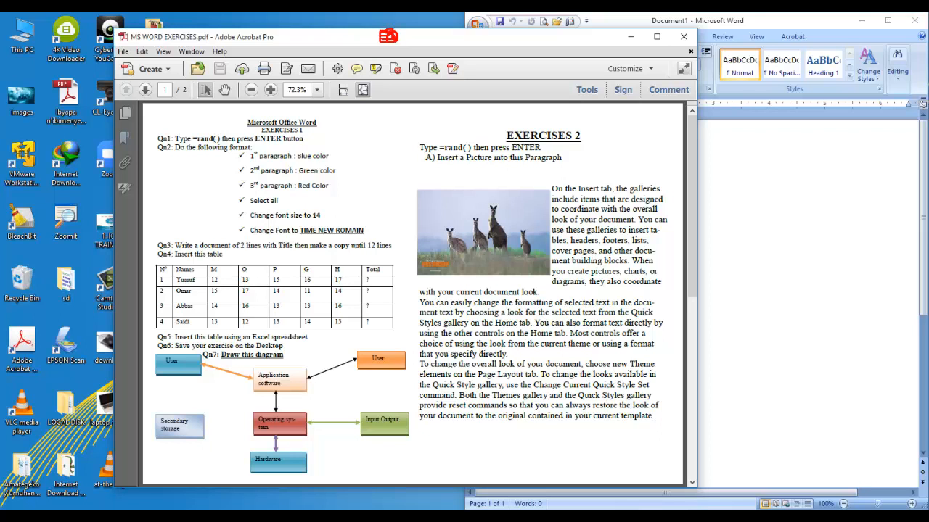
pyautogui.press('Escape')
pyautogui.moveTo(378, 41)
pyautogui.mouseDown()
pyautogui.moveTo(294, 41)
pyautogui.moveTo(76, 101)
pyautogui.moveTo(1, 141)
pyautogui.moveTo(17, 222)
pyautogui.moveTo(116, 205)
pyautogui.moveTo(2, 190)
pyautogui.moveTo(237, 156)
pyautogui.moveTo(18, 158)
pyautogui.moveTo(148, 165)
pyautogui.moveTo(0, 159)
pyautogui.mouseUp()
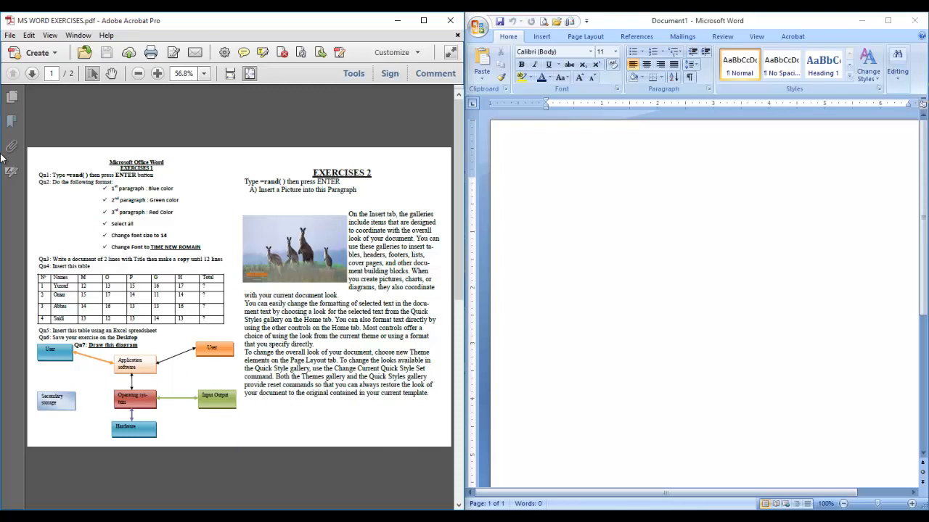
# Step: Write the heading lines "Microft office word" and "EXERCISE 1" at the start of the Word document
pyautogui.click(660, 181)
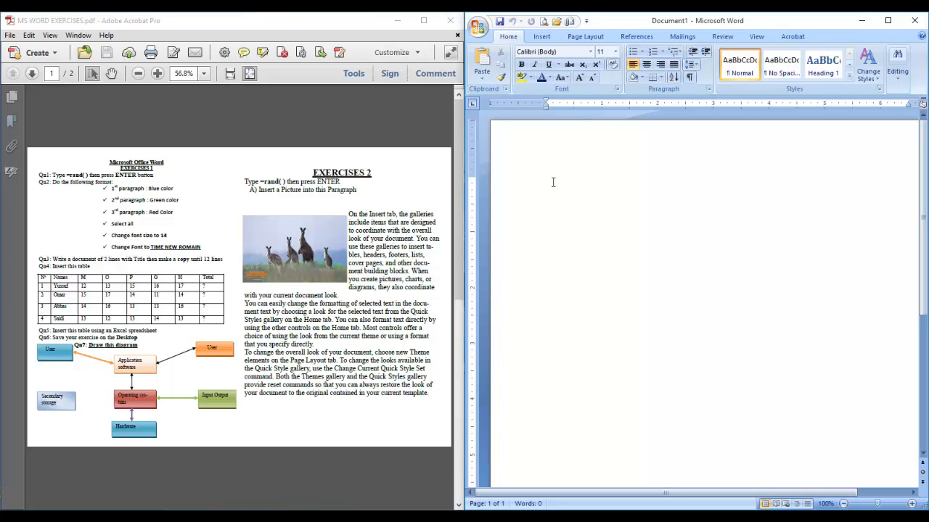
pyautogui.write('Microft office word')
pyautogui.press('Return')
pyautogui.write('EXERC')
pyautogui.write('ISE')
pyautogui.write(' 1 ')
# Step: Add the question line "Qn1: Type =rand() then press ENTER button" below the headings
pyautogui.write('Qn1:')
pyautogui.press('BackSpace')
pyautogui.write('Type')
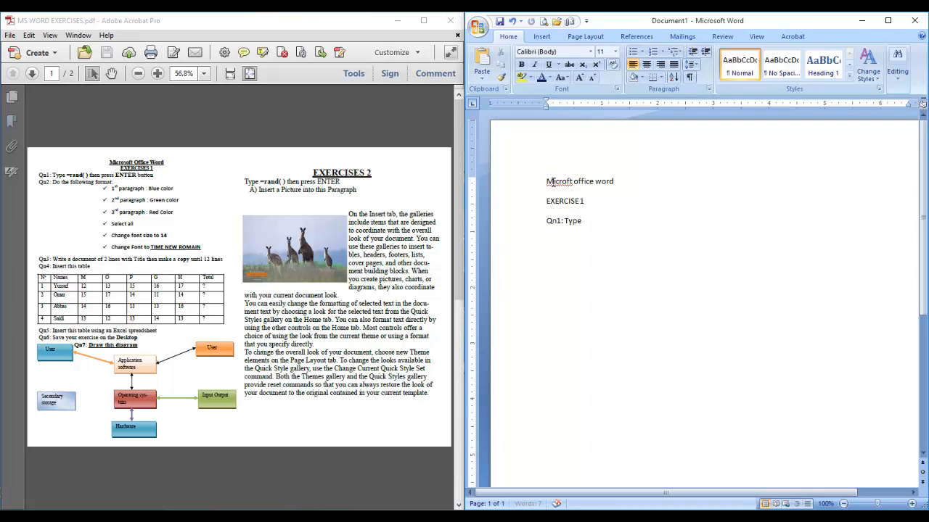
pyautogui.write(' =rand() then press E')
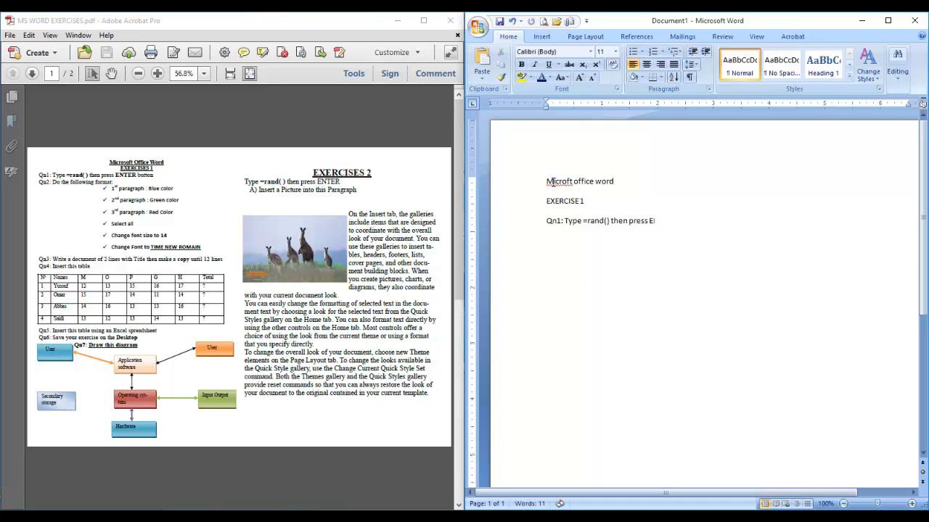
pyautogui.write('NTER B')
pyautogui.press('BackSpace')
pyautogui.write('button')
pyautogui.press('Return')
# Step: Write the second question line "Qn2: Do the following format:"
pyautogui.write('Qn2: Do the fo')
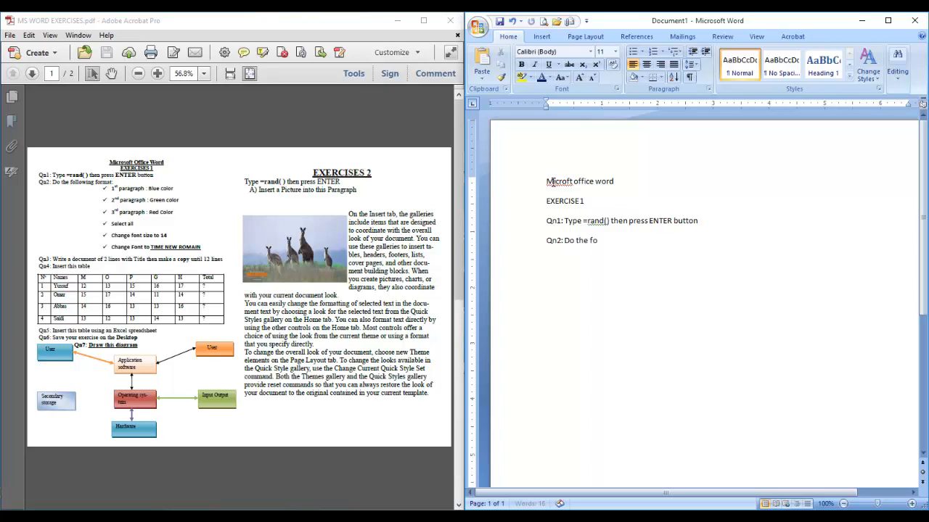
pyautogui.write('llowing')
pyautogui.write(' format')
pyautogui.write(':')
# Step: Start a bulleted list with check-mark bullets on a new line below Qn2
pyautogui.click(105, 190)
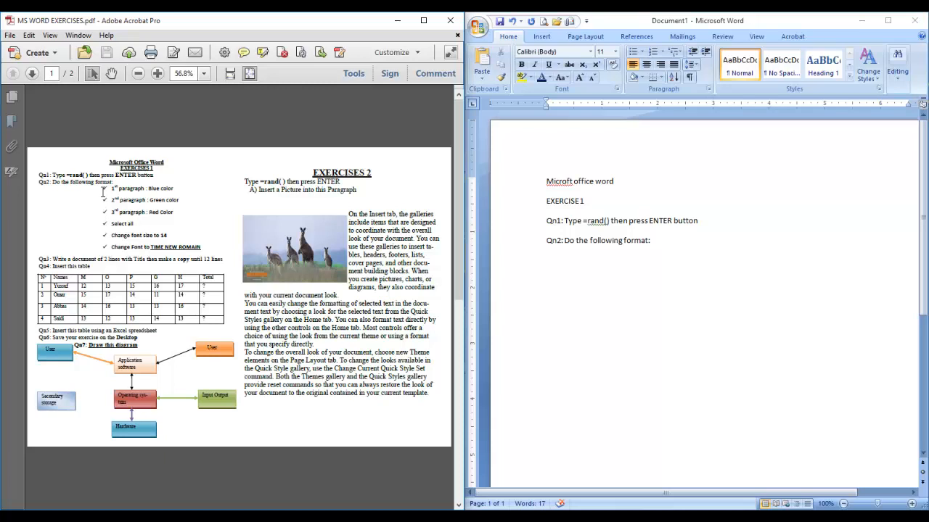
pyautogui.click(652, 243)
pyautogui.press('Return')
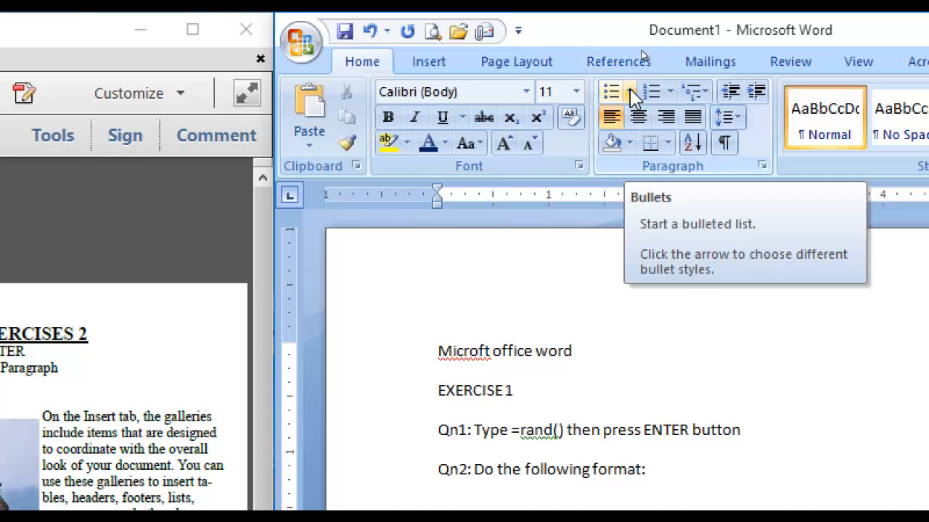
pyautogui.click(631, 92)
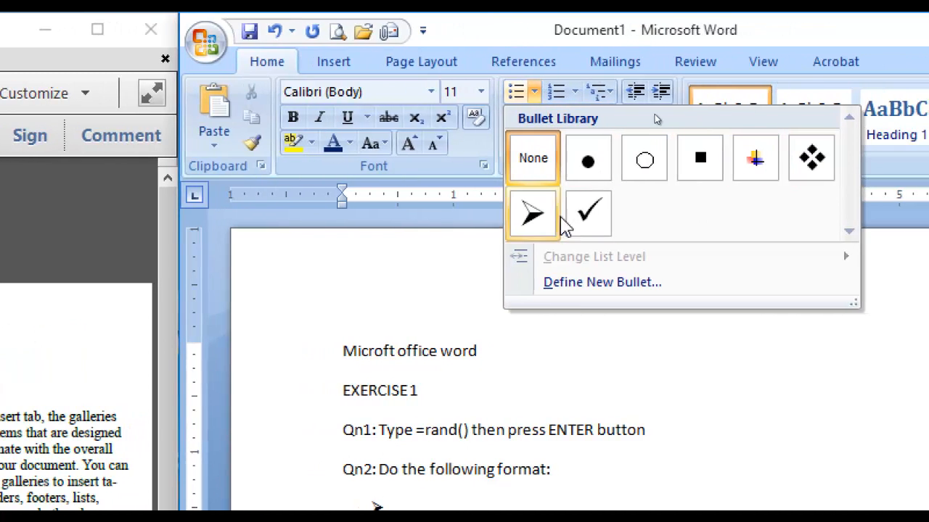
pyautogui.click(588, 214)
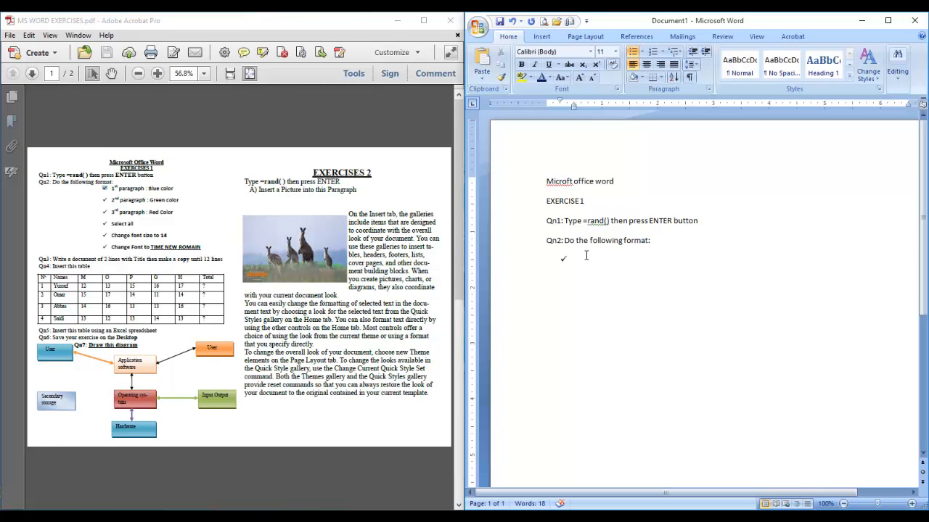
# Step: Enter the first bullet "1st paragraph : Blue color" with only "st" in superscript
pyautogui.write('1')
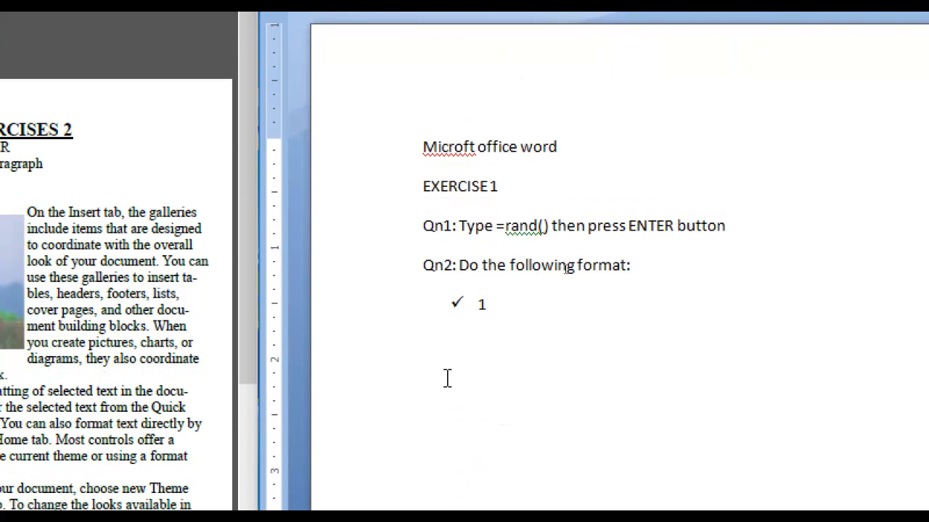
pyautogui.doubleClick(483, 304)
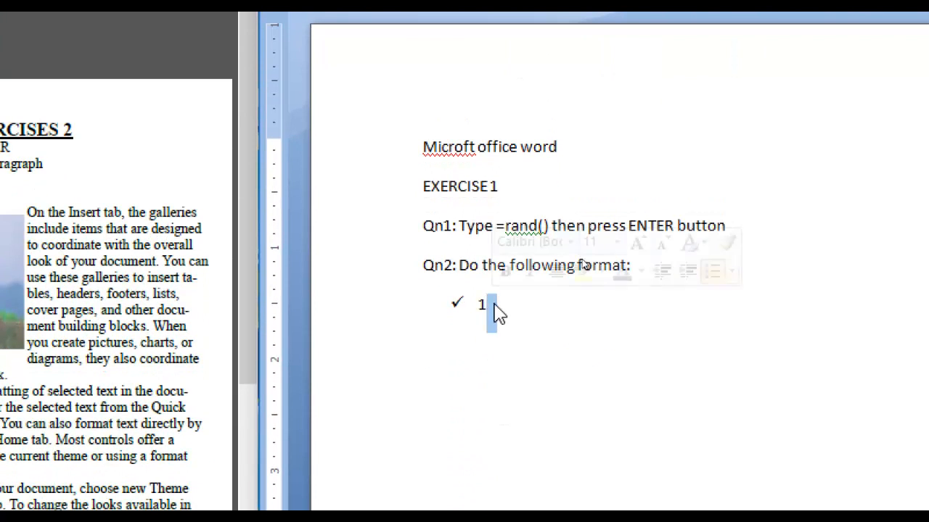
pyautogui.click(490, 308)
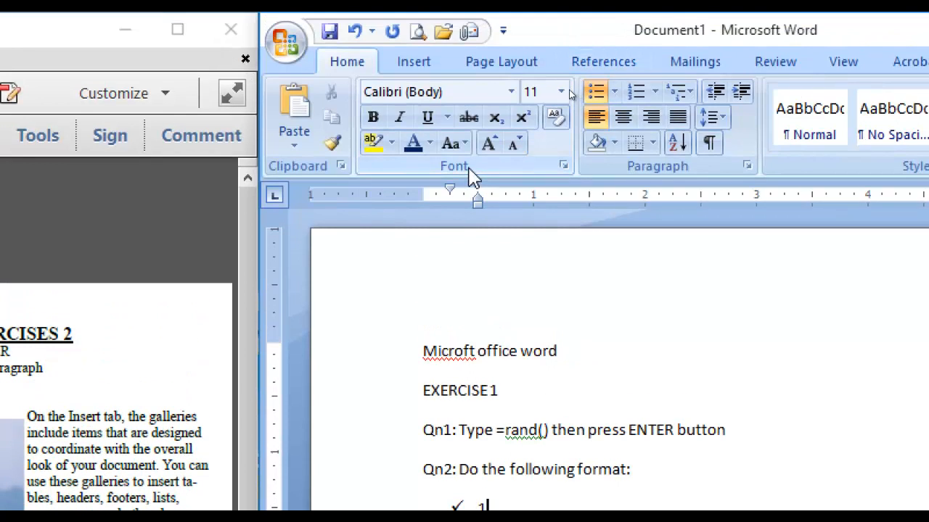
pyautogui.click(522, 119)
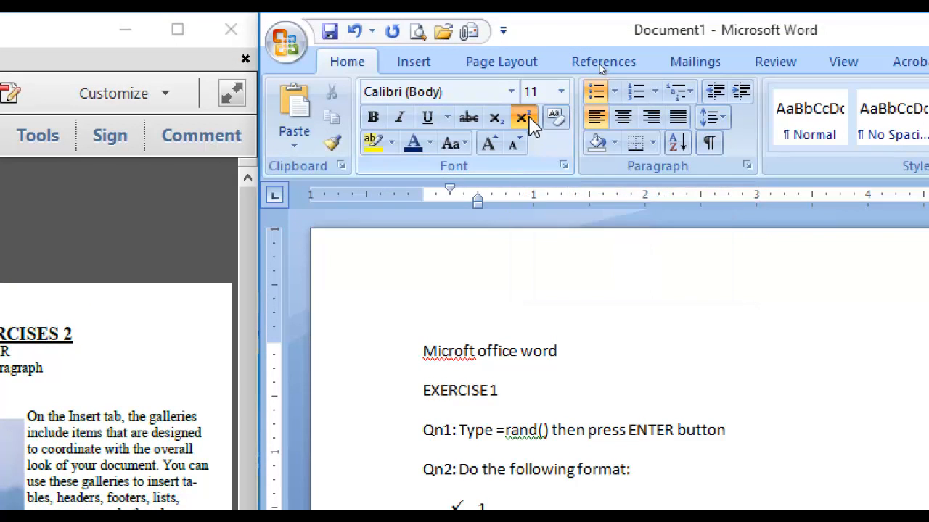
pyautogui.write('st bgbg')
pyautogui.press('BackSpace')
pyautogui.press('BackSpace')
pyautogui.press('BackSpace')
pyautogui.press('BackSpace')
pyautogui.press('BackSpace')
pyautogui.click(530, 121)
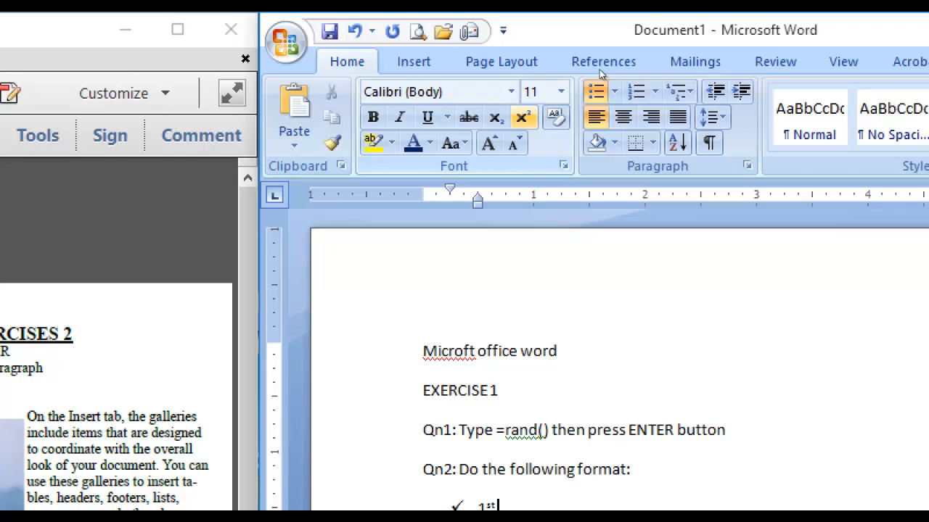
pyautogui.click(532, 123)
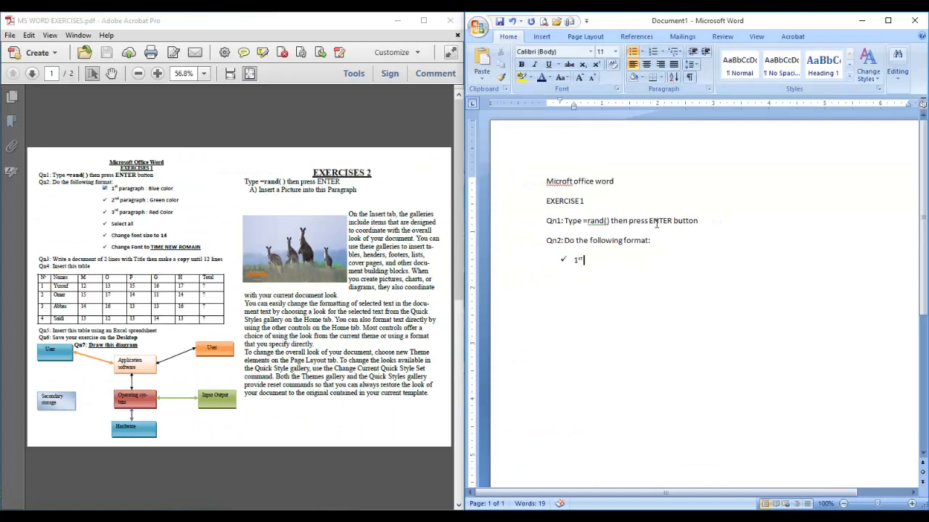
pyautogui.write('paragraph : Blue color')
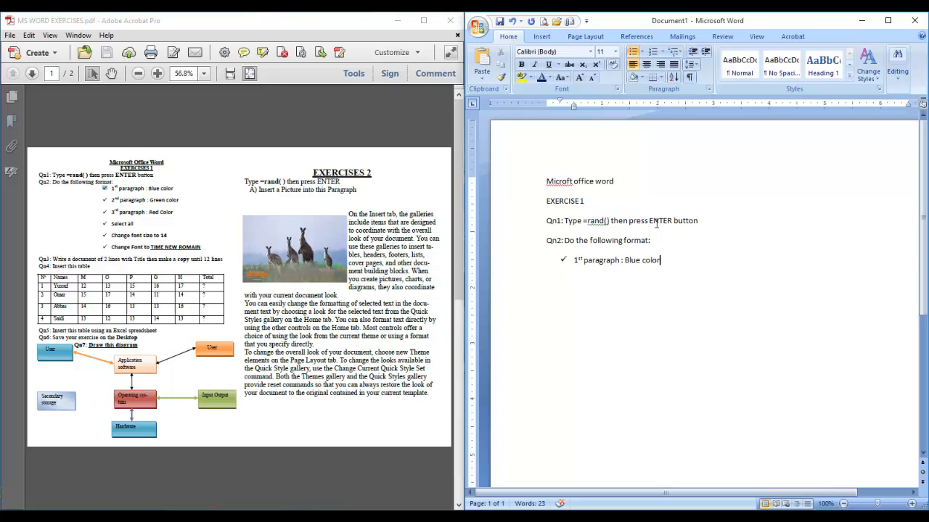
# Step: Add a second bullet starting with "2nd", with "nd" in superscript
pyautogui.press('Return')
pyautogui.write('2')
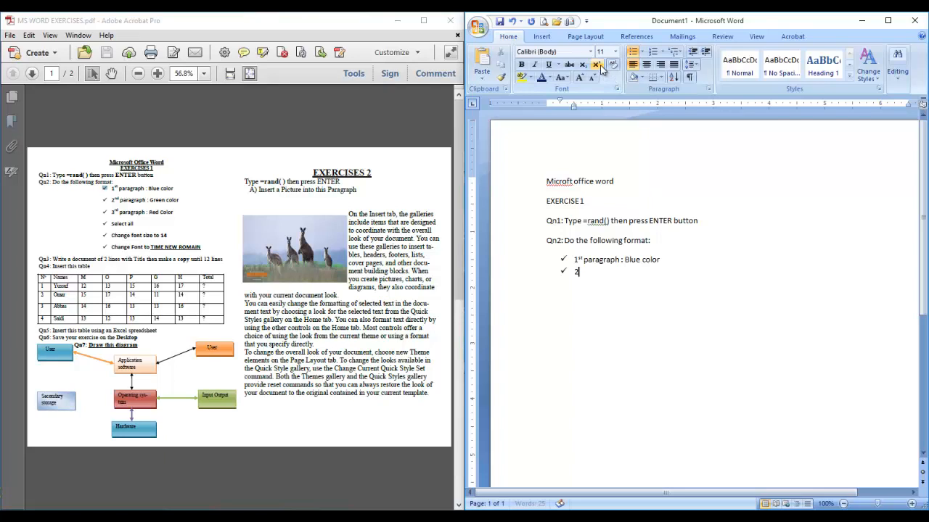
pyautogui.write('nd')
pyautogui.press('alt')
pyautogui.press('p')
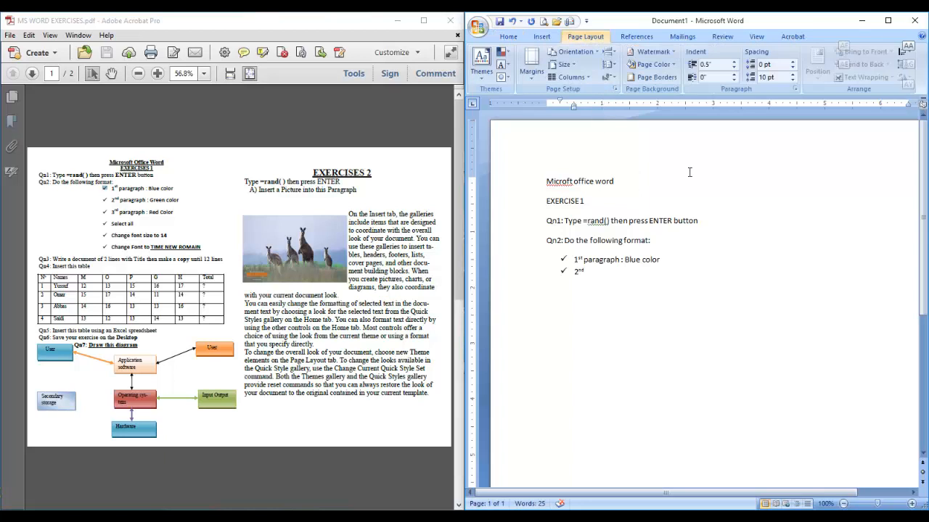
pyautogui.press('a')
pyautogui.press('a')
pyautogui.press('Escape')
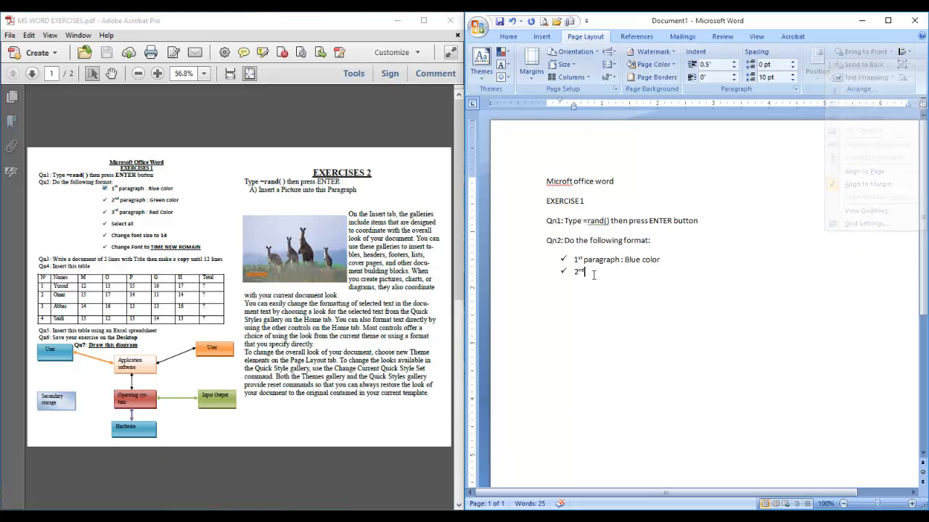
# Step: Complete the second bullet with "paragraph: Green color" in normal, non-superscript text
pyautogui.click(510, 39)
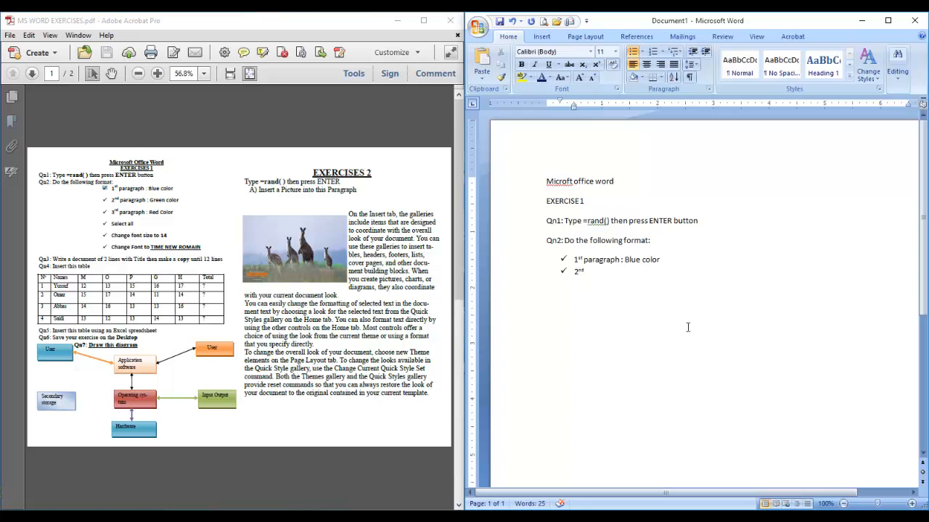
pyautogui.write('paragraph')
pyautogui.write(': Green color')
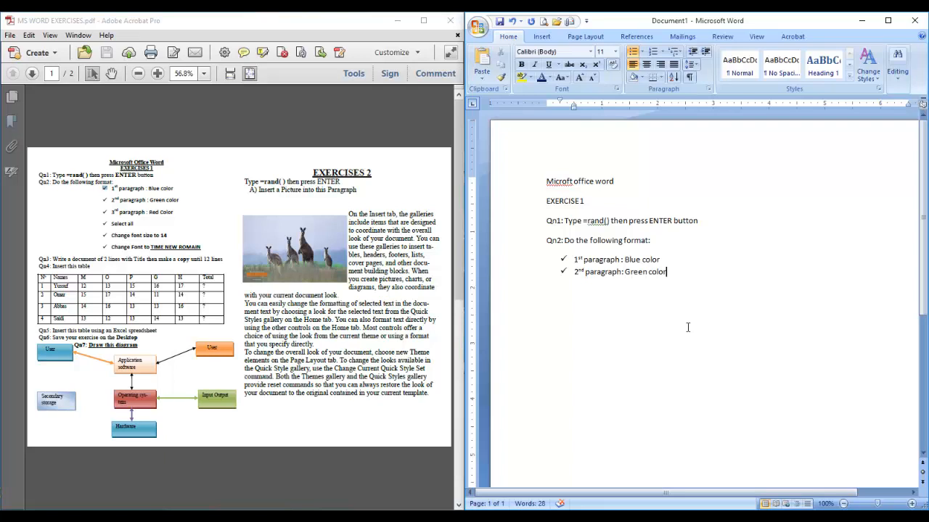
# Step: Add two more check-mark bullets: "3rd paragraph : Red color" with "rd" in superscript, and "Select all"
pyautogui.press('Return')
pyautogui.write('3rd paragraph : Red color')
pyautogui.press('Return')
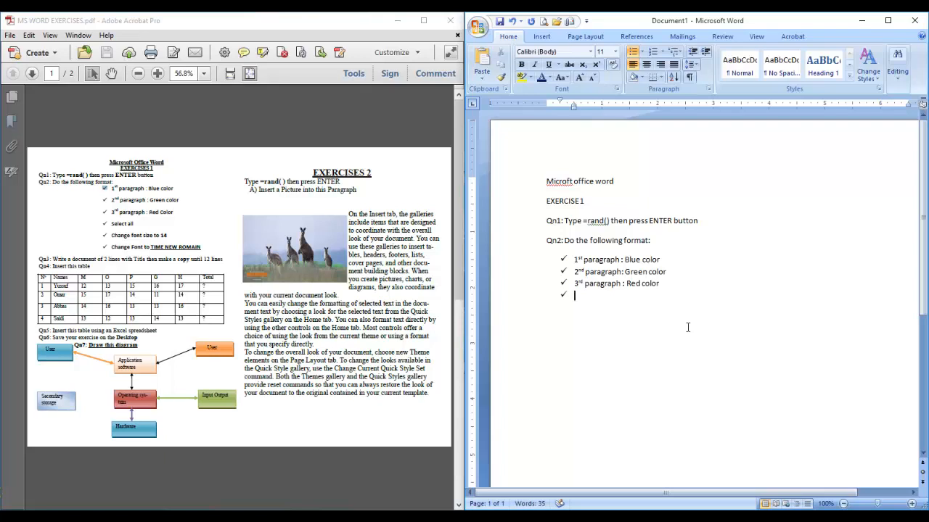
pyautogui.write('s')
pyautogui.press('BackSpace')
pyautogui.write('Select all')
pyautogui.press('Return')
# Step: Add the bullets "Change font size to 14" and "Change font to TIME NEW ROMAIN", and end the bulleted list
pyautogui.write('Change font size t')
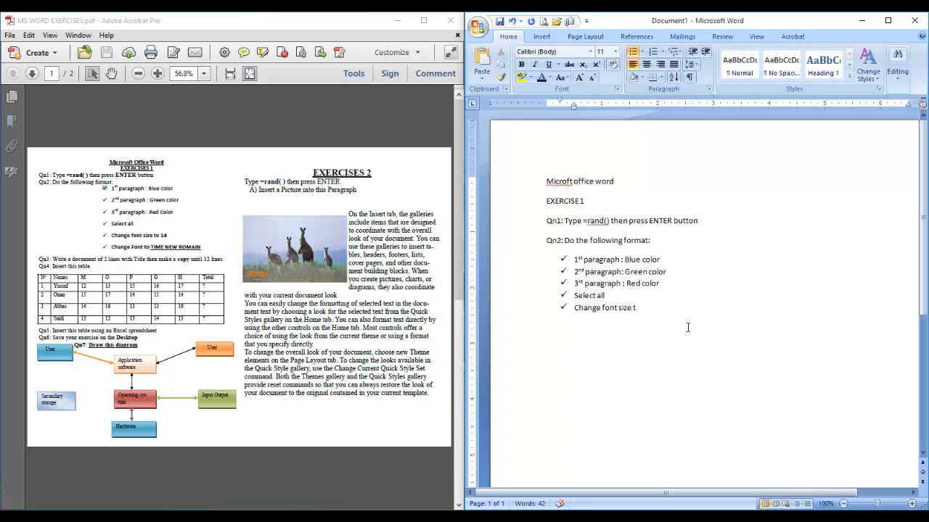
pyautogui.write('o 14')
pyautogui.press('Return')
pyautogui.write('Change font to TIME N')
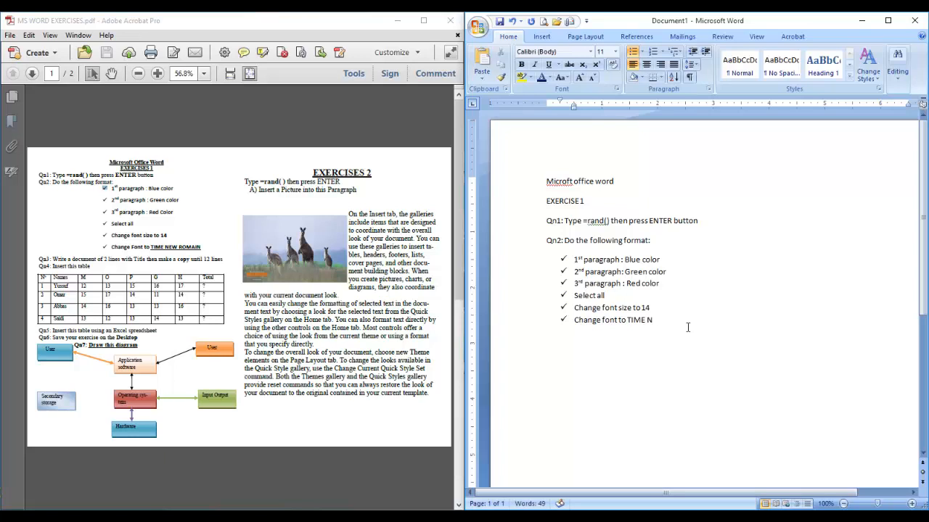
pyautogui.write('EW ROMAIN')
pyautogui.press('Return')
pyautogui.press('Return')
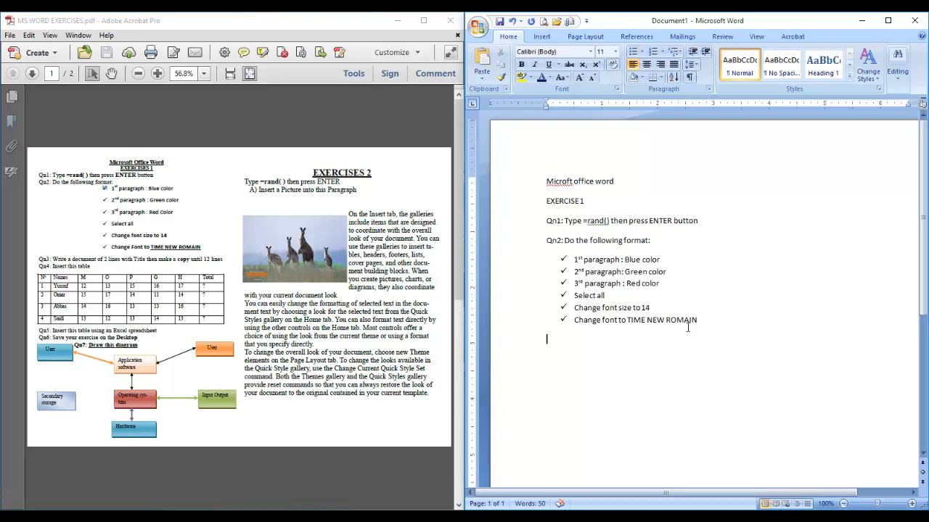
# Step: Write "Qn3: Write a document of 2 lines with title then make a copy until 12 lines" below the list
pyautogui.write('Qn3: Write a dodument')
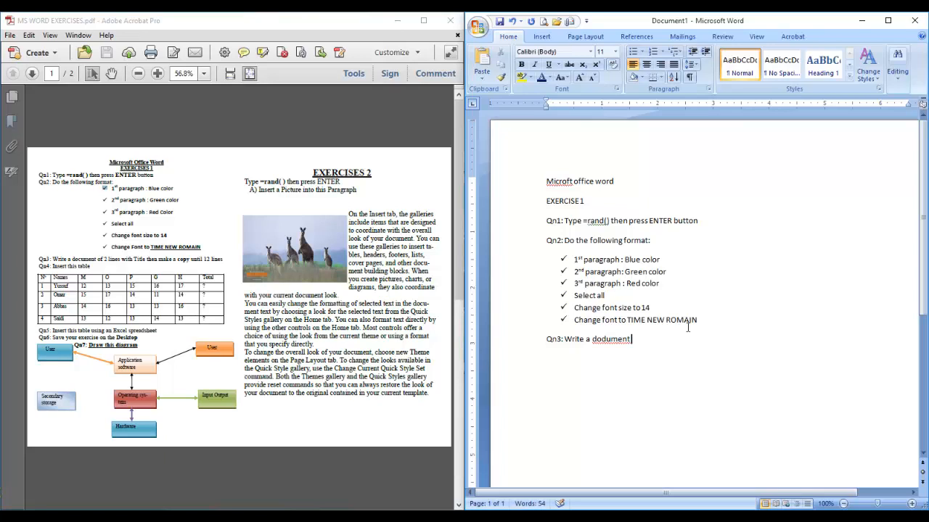
pyautogui.write(' of 2 lines with titk')
pyautogui.press('BackSpace')
pyautogui.write('le then make a copy ')
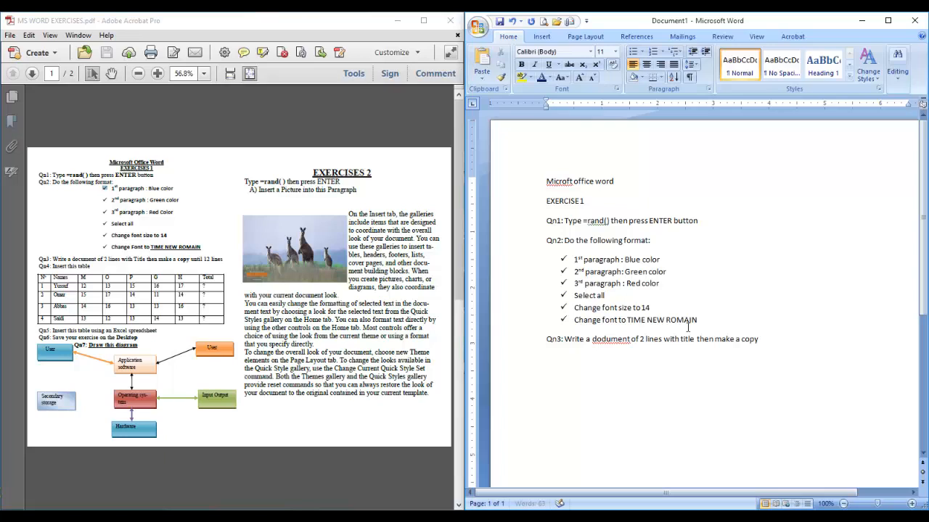
pyautogui.write('until 12 lines')
pyautogui.click(607, 339)
pyautogui.press('BackSpace')
pyautogui.write('c')
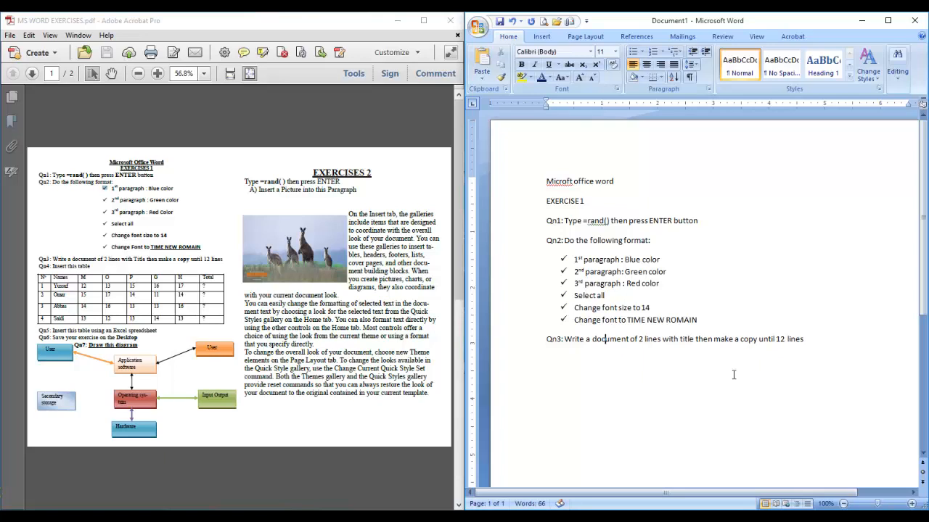
# Step: Add the line "Qn4 Insert this table" below Qn3
pyautogui.click(805, 339)
pyautogui.press('Return')
pyautogui.write('Qn4 Ins')
pyautogui.write('rt')
pyautogui.press('BackSpace')
pyautogui.press('BackSpace')
pyautogui.write('ert this table')
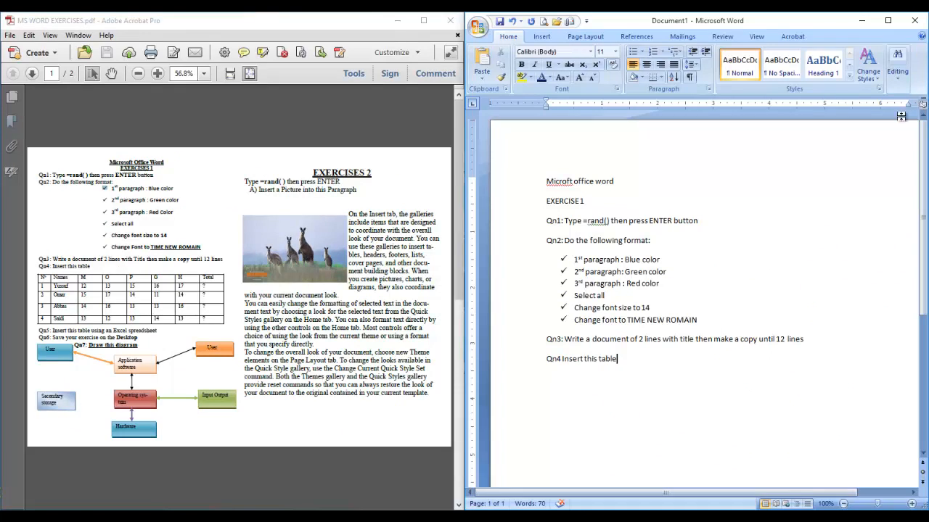
# Step: Maximize the document window and correct the misspelled first word of the title to "Microsoft"
pyautogui.click(887, 25)
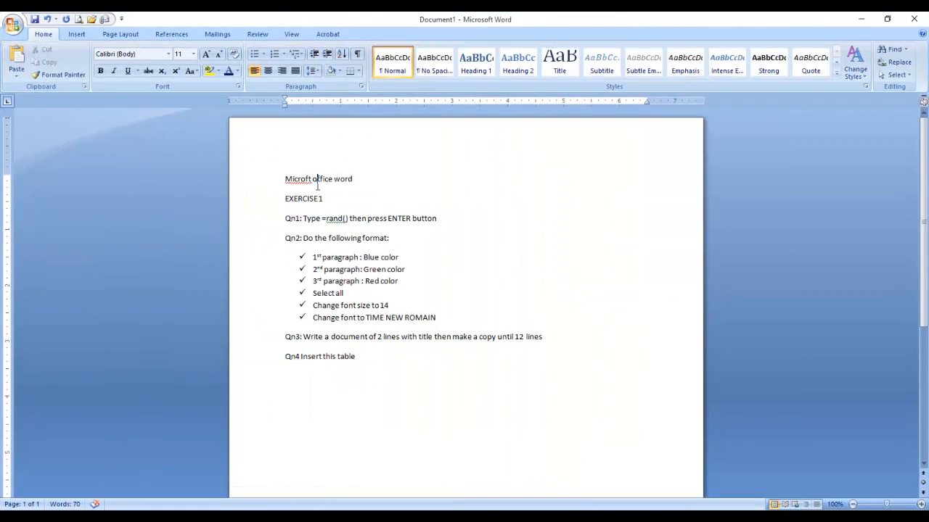
pyautogui.click(328, 219)
pyautogui.click(306, 179)
pyautogui.write('so')
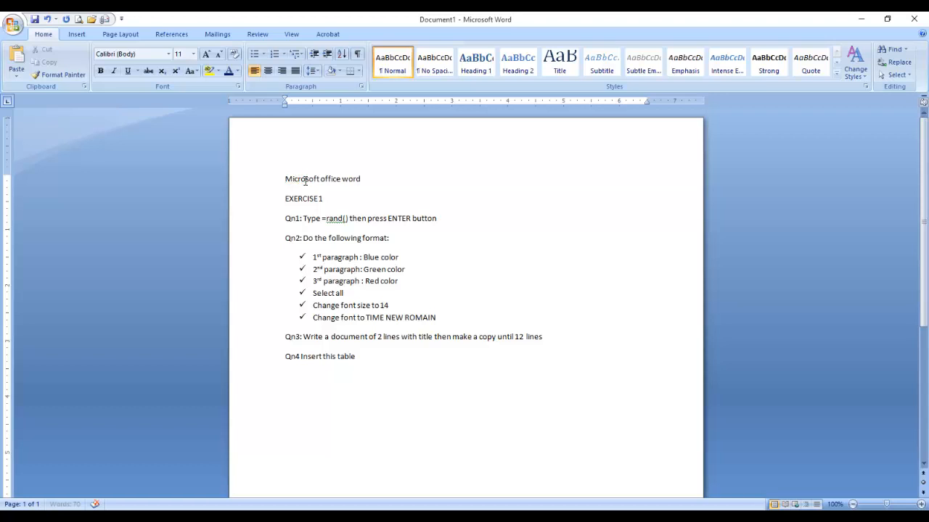
# Step: Make the two heading lines, "Microsoft office word" and "EXERCISE 1", bold, underlined, size 12 and centered
pyautogui.click(340, 199)
pyautogui.moveTo(285, 178); pyautogui.dragTo(353, 203)
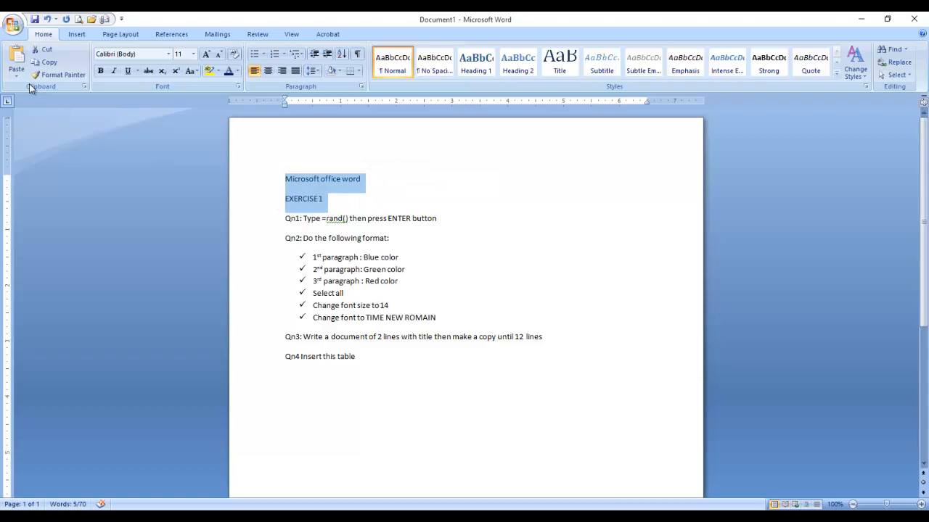
pyautogui.click(100, 72)
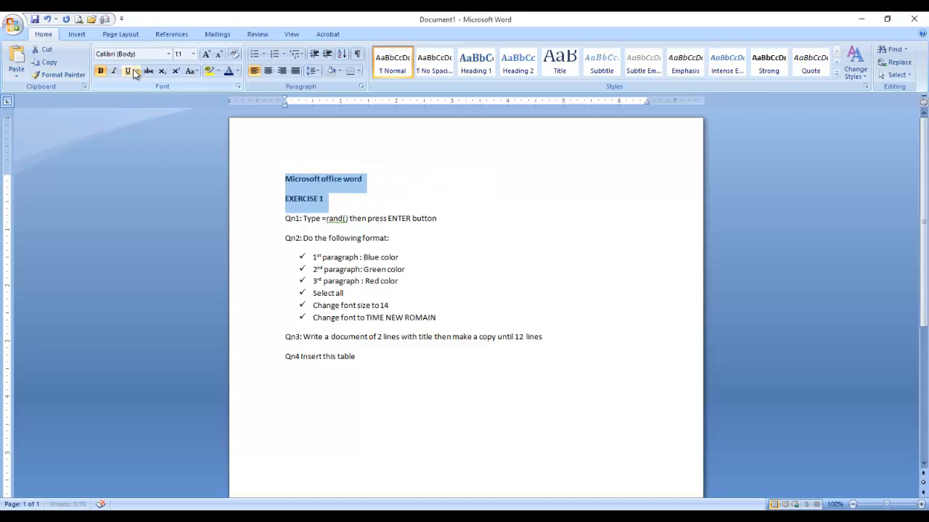
pyautogui.click(128, 71)
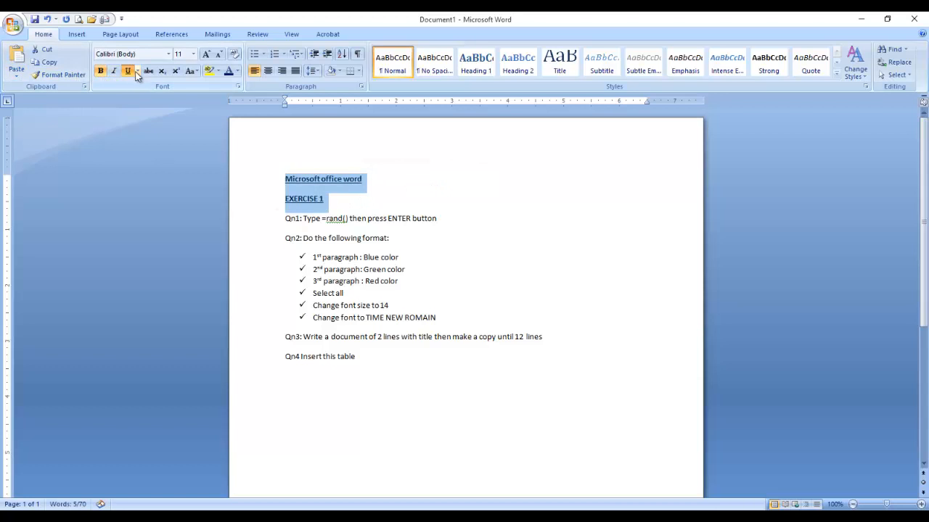
pyautogui.click(207, 54)
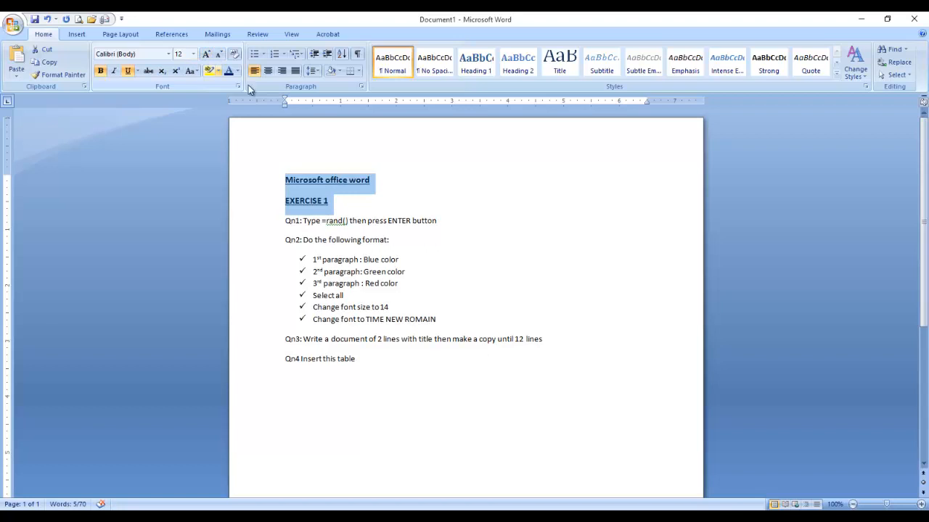
pyautogui.click(269, 71)
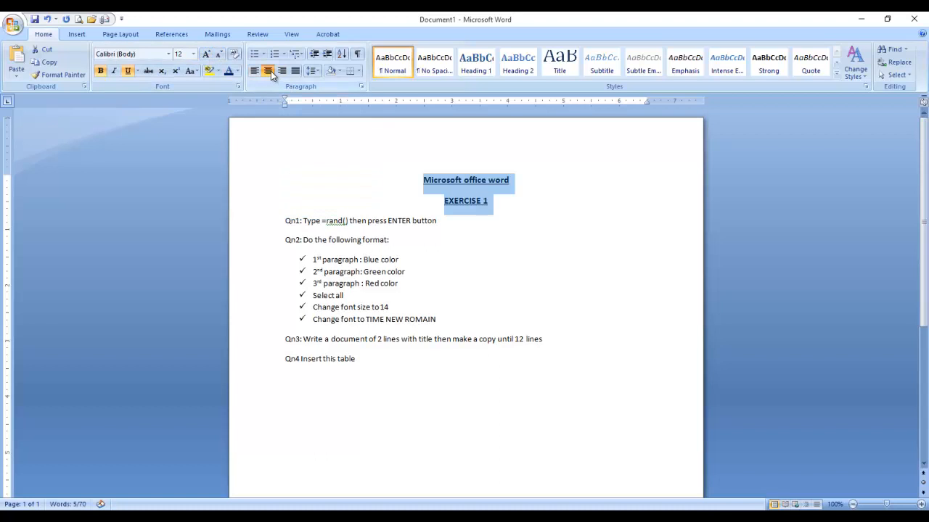
pyautogui.click(468, 200)
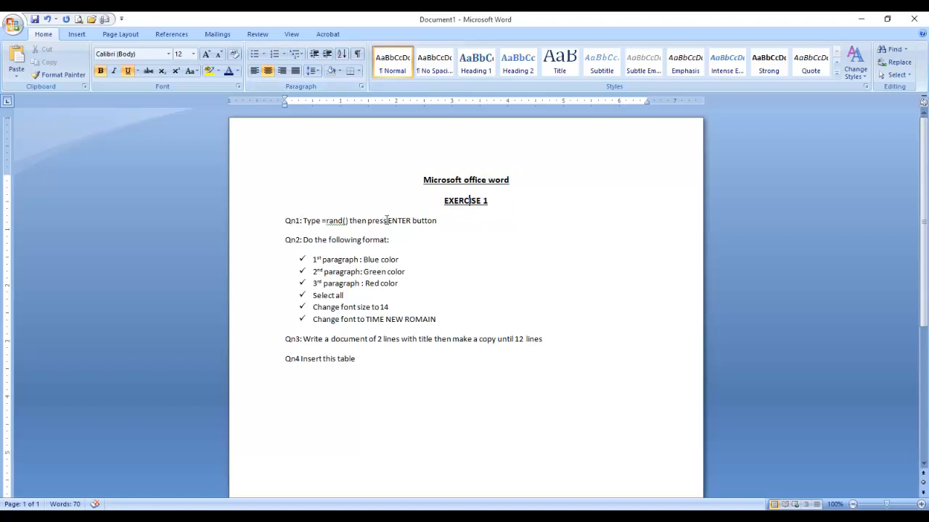
# Step: Make the words "press ENTER" in the Qn1 line bold
pyautogui.moveTo(367, 220); pyautogui.dragTo(412, 222)
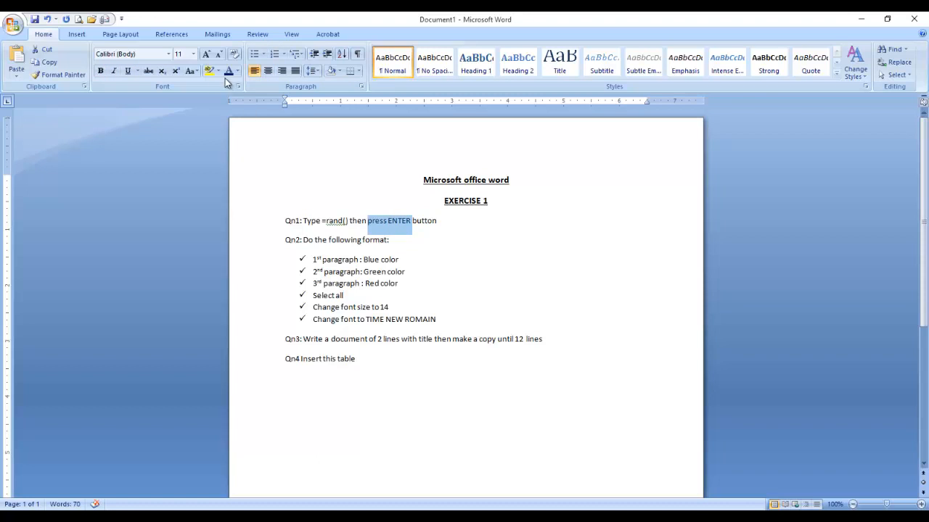
pyautogui.click(100, 71)
pyautogui.click(524, 310)
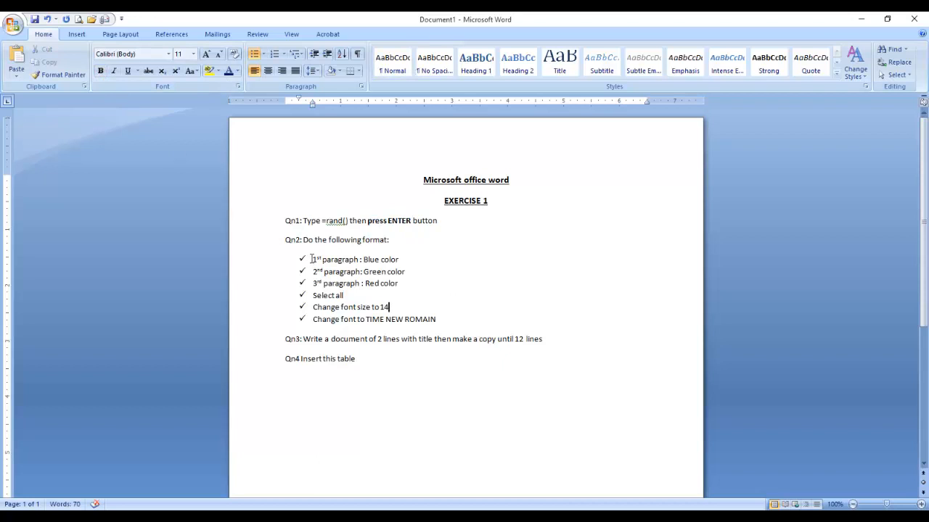
pyautogui.moveTo(311, 259); pyautogui.dragTo(370, 308)
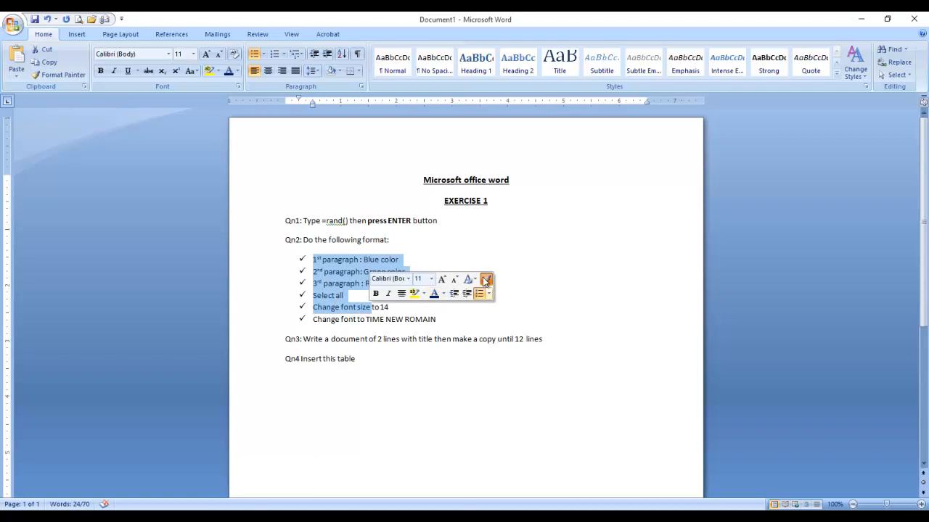
pyautogui.click(485, 280)
pyautogui.click(315, 260)
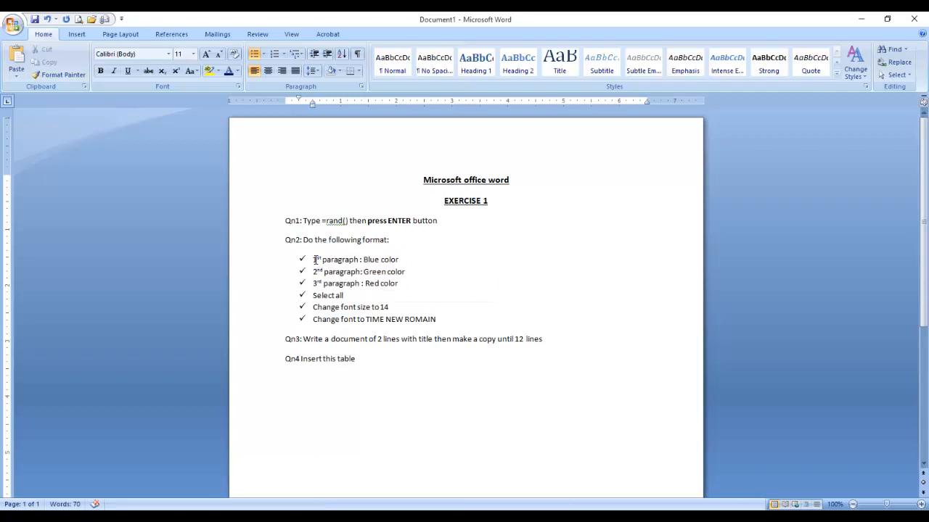
pyautogui.moveTo(315, 260); pyautogui.dragTo(438, 322)
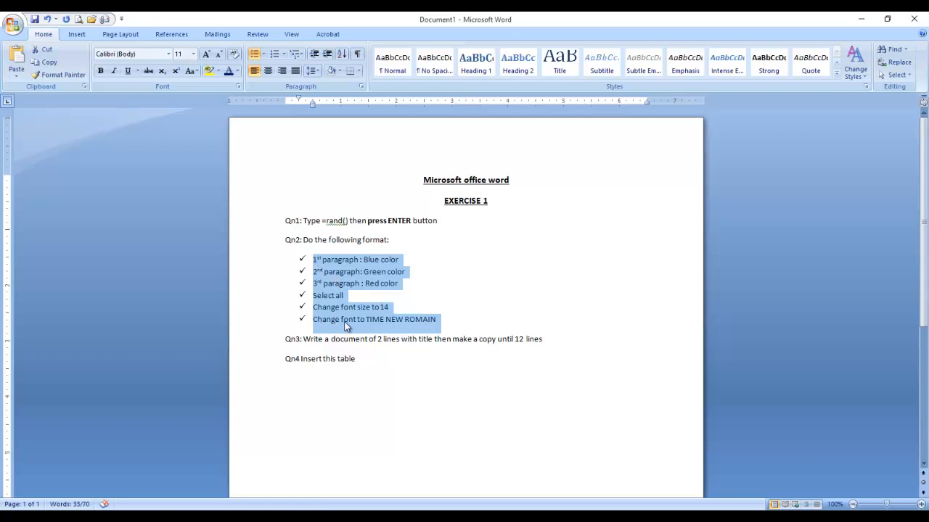
pyautogui.click(348, 306)
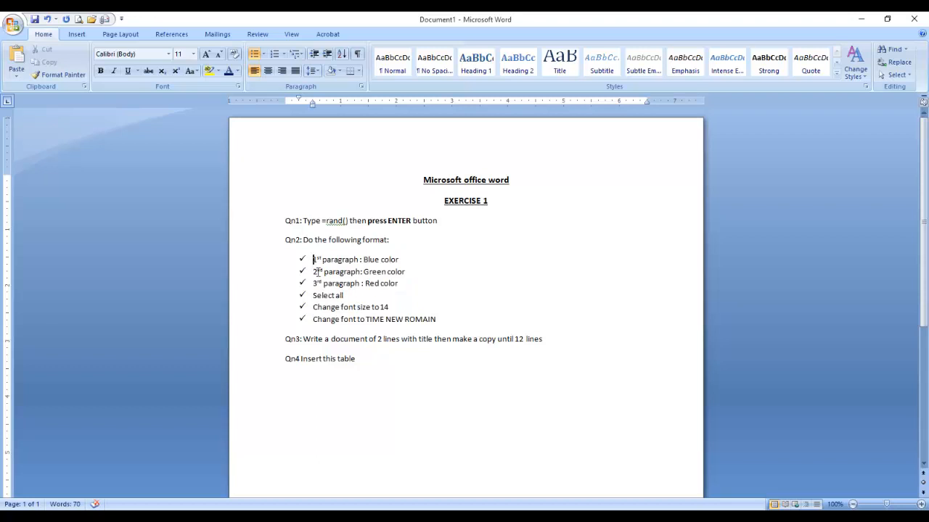
# Step: Try center and right alignment on all six check-mark bullets and return them to left alignment
pyautogui.moveTo(312, 260); pyautogui.dragTo(475, 327)
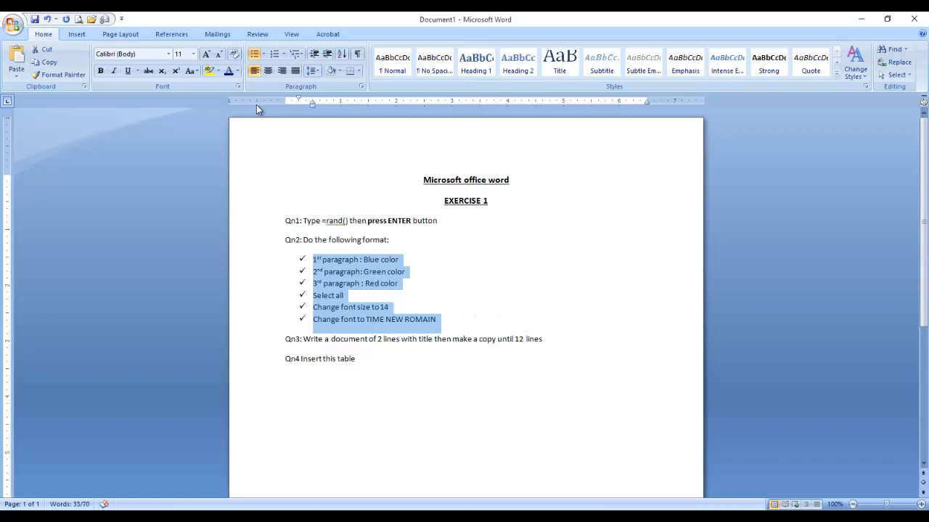
pyautogui.click(267, 70)
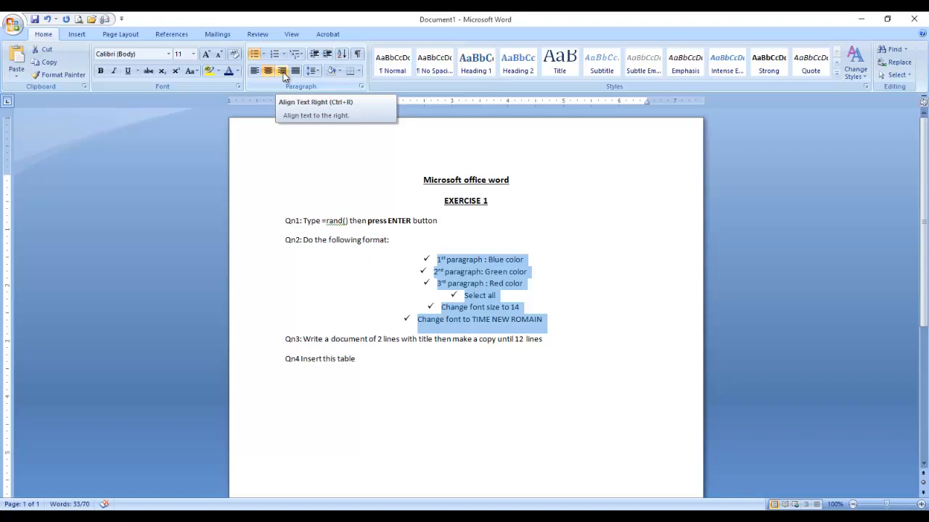
pyautogui.click(283, 73)
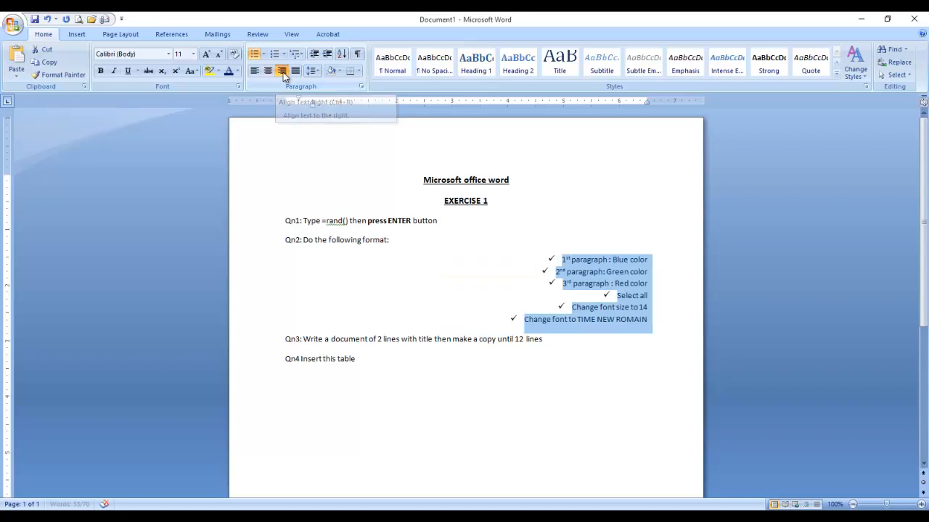
pyautogui.click(268, 73)
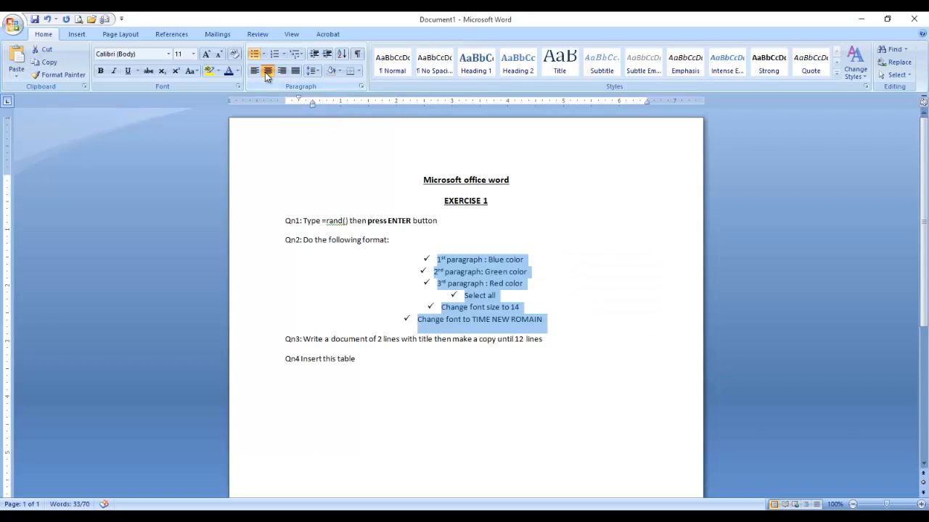
pyautogui.click(256, 71)
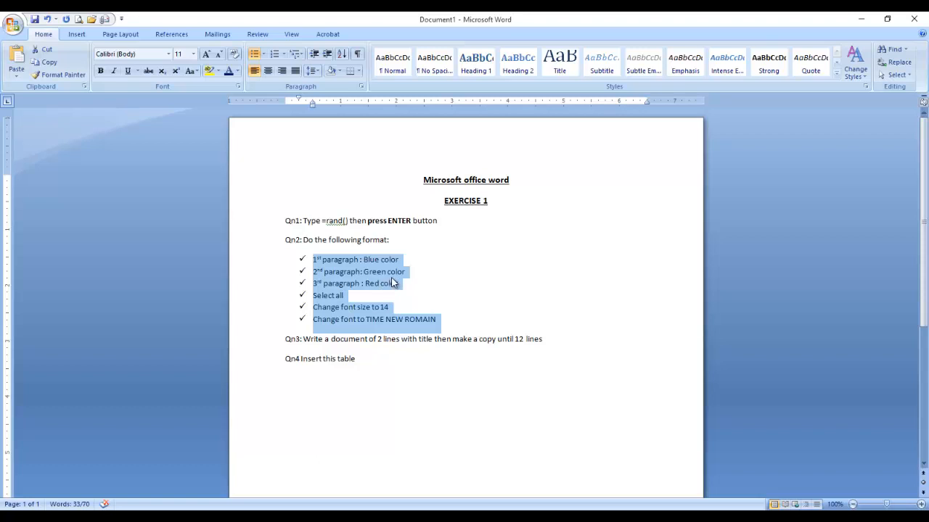
# Step: Increase the indent of all six check-mark bullets until the check marks start at the 2-inch ruler mark
pyautogui.click(327, 57)
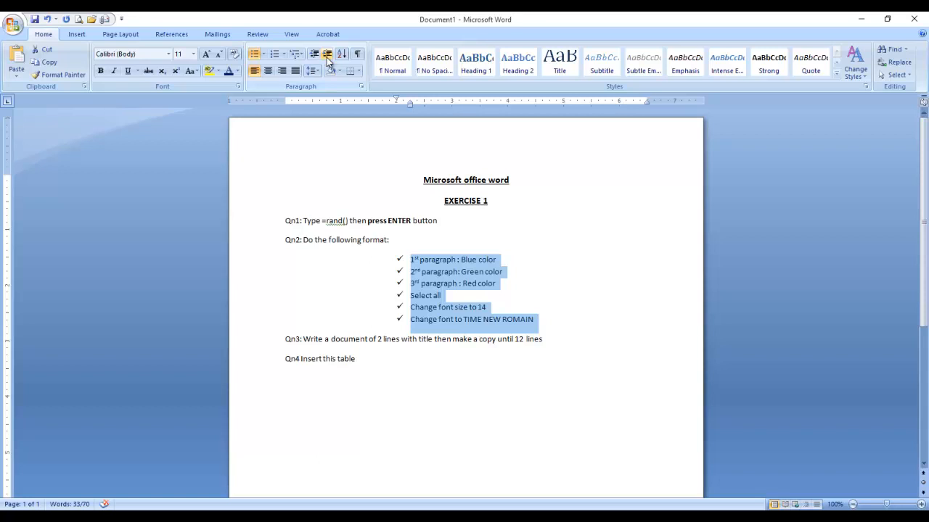
pyautogui.click(367, 239)
# Step: Make the words "TIME NEW ROMAIN" in the last bullet bold
pyautogui.scroll(-1, 439, 271)
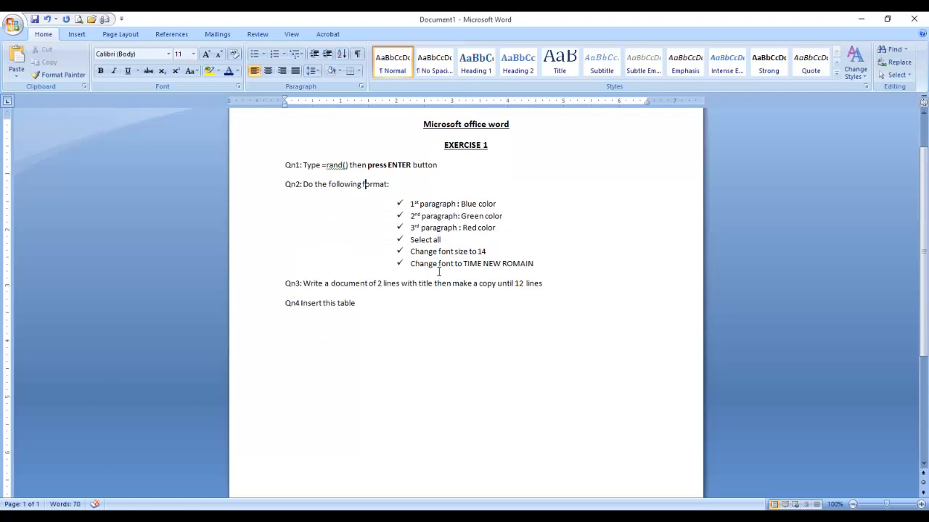
pyautogui.scroll(-1, 449, 243)
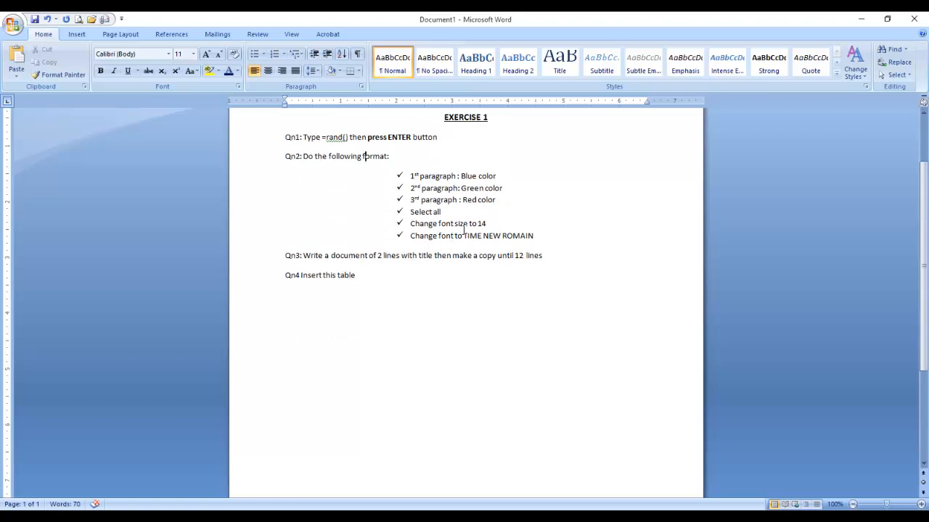
pyautogui.moveTo(463, 236); pyautogui.dragTo(538, 240)
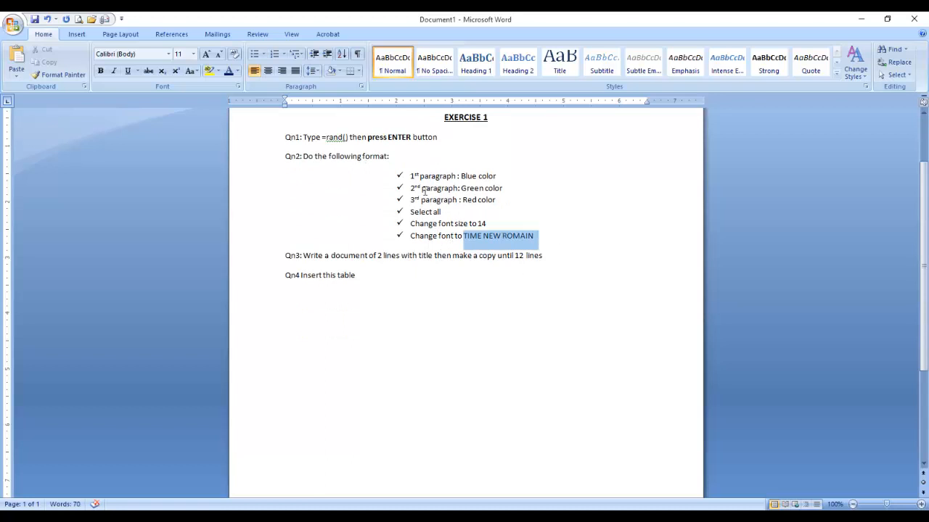
pyautogui.click(101, 73)
pyautogui.click(465, 197)
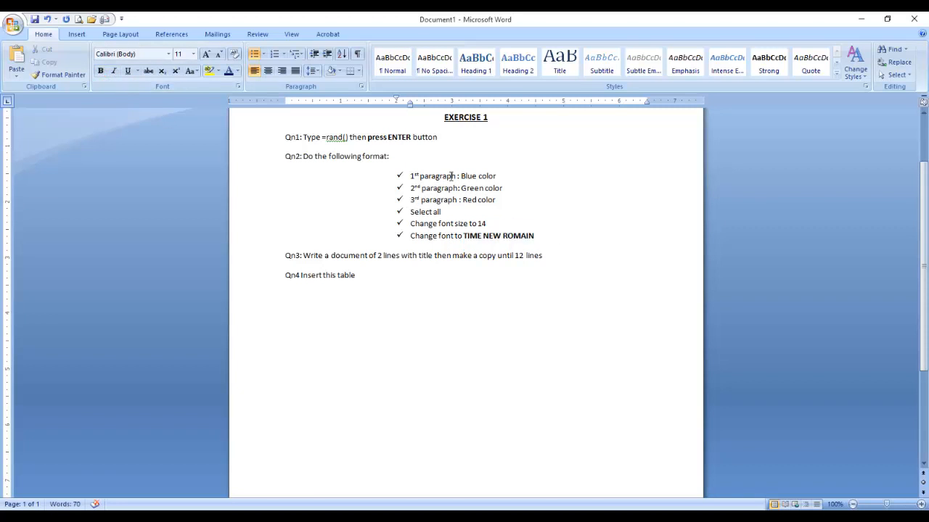
pyautogui.scroll(1, 440, 177)
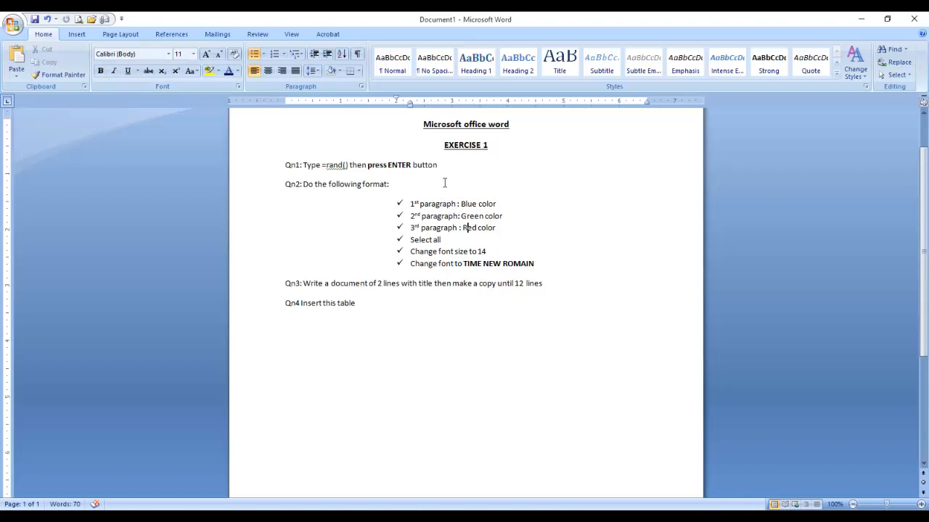
pyautogui.scroll(1, 445, 182)
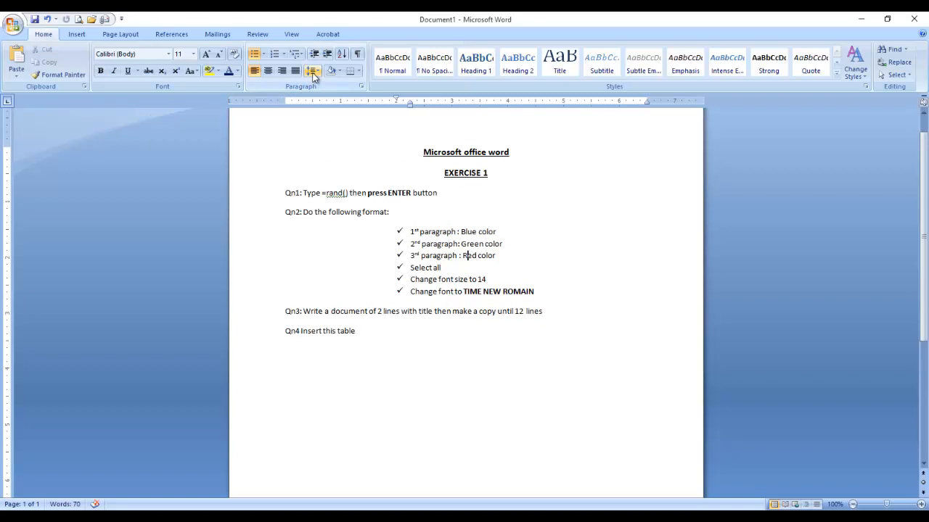
pyautogui.click(389, 195)
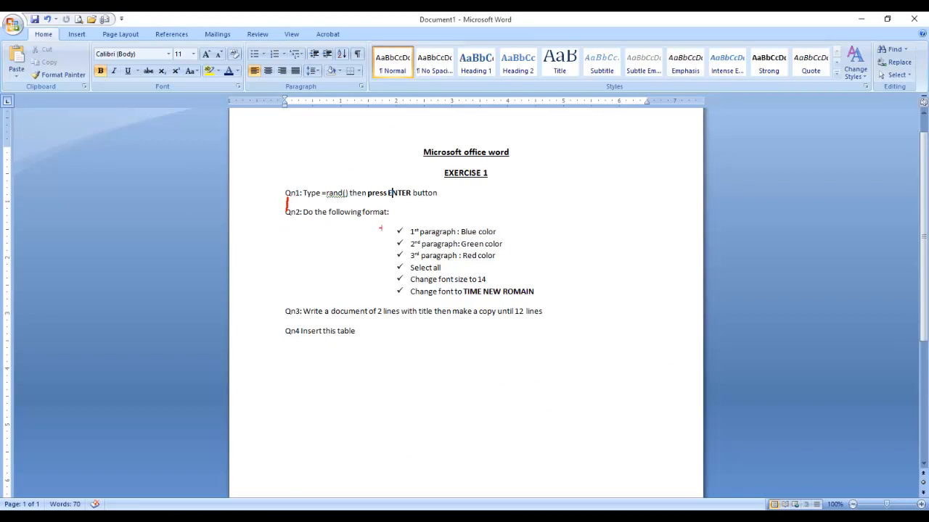
# Step: Remove the space after every paragraph, from the title down to the Qn4 line
pyautogui.moveTo(286, 317); pyautogui.dragTo(288, 326)
pyautogui.press('Escape')
pyautogui.moveTo(423, 152); pyautogui.dragTo(527, 329)
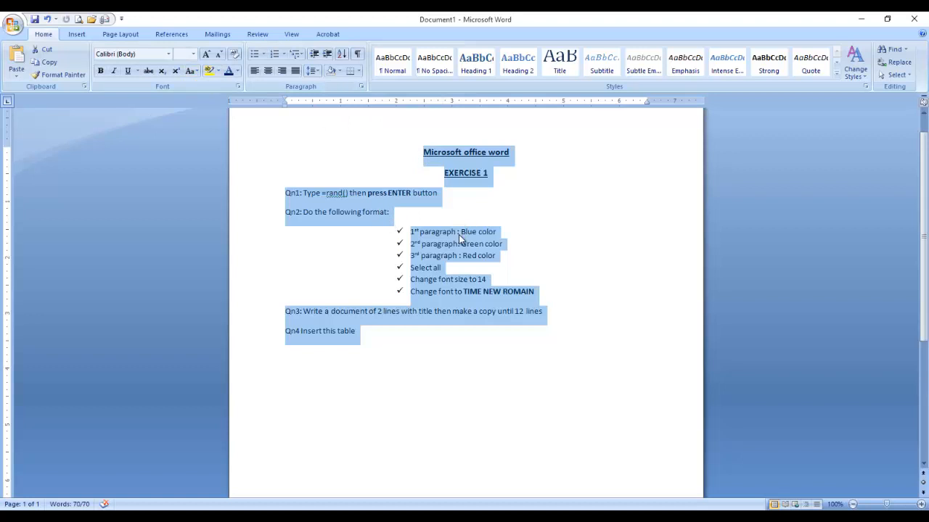
pyautogui.click(316, 71)
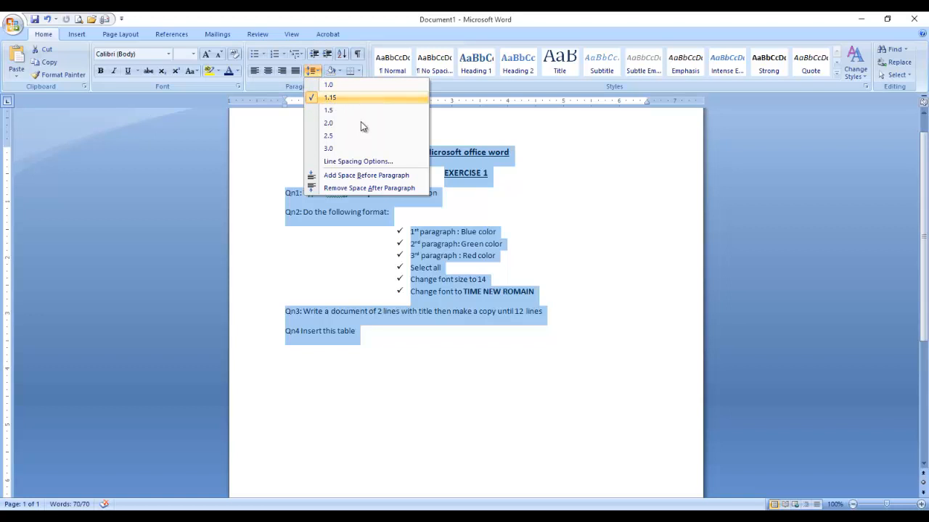
pyautogui.click(393, 188)
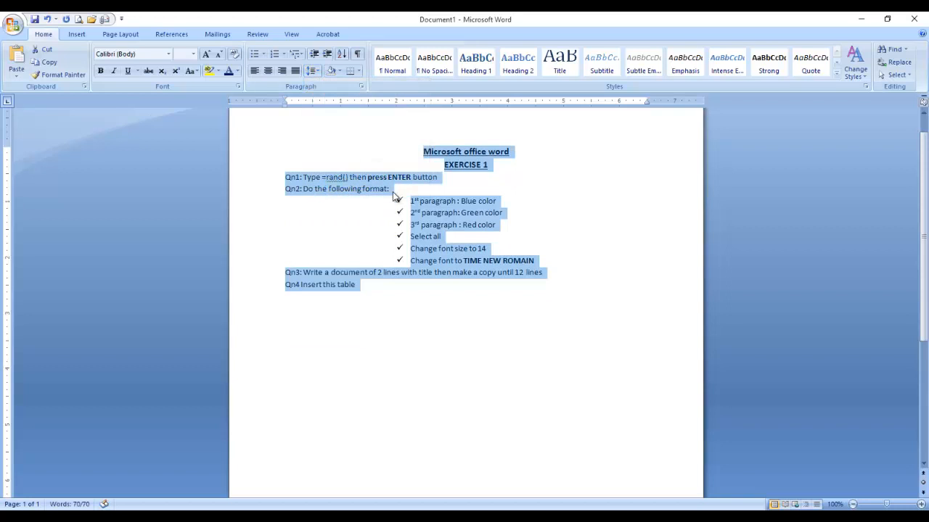
# Step: Try 1.5 line spacing on all the text and return it to 1.15
pyautogui.click(313, 72)
pyautogui.click(321, 114)
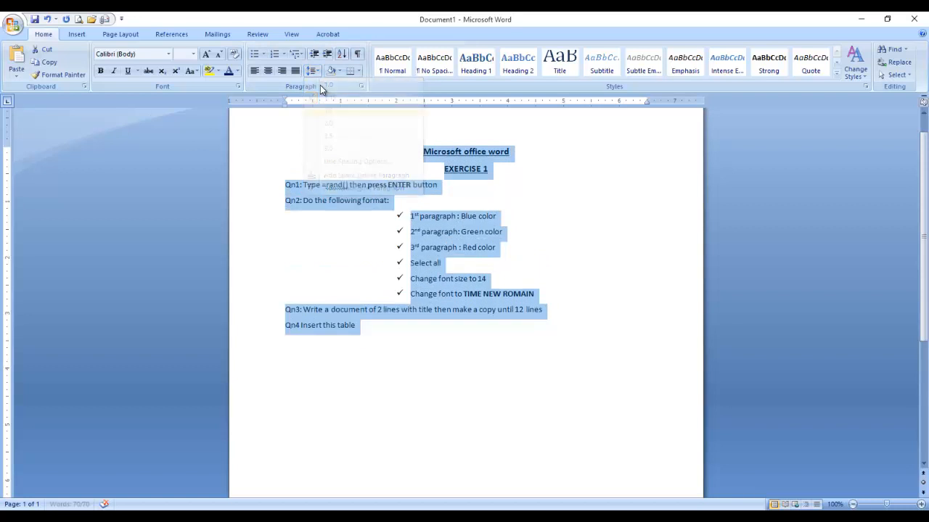
pyautogui.click(312, 70)
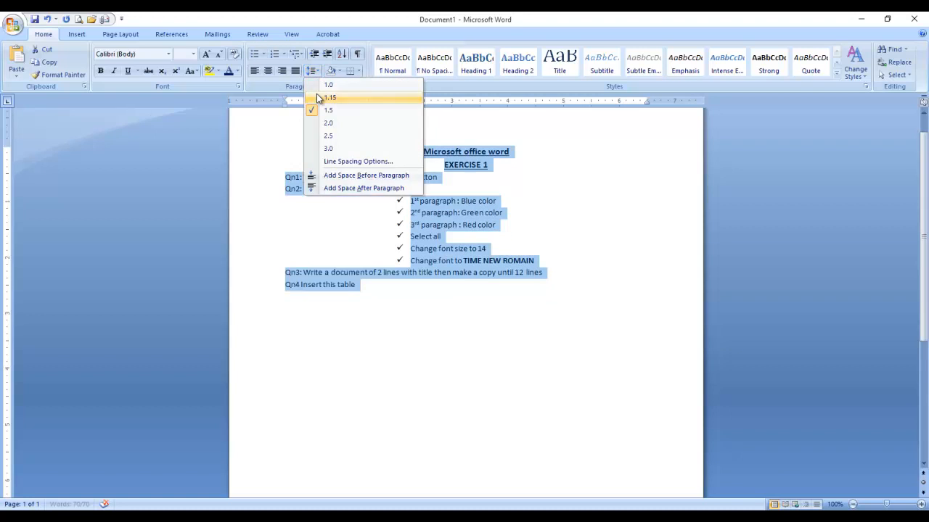
pyautogui.click(319, 98)
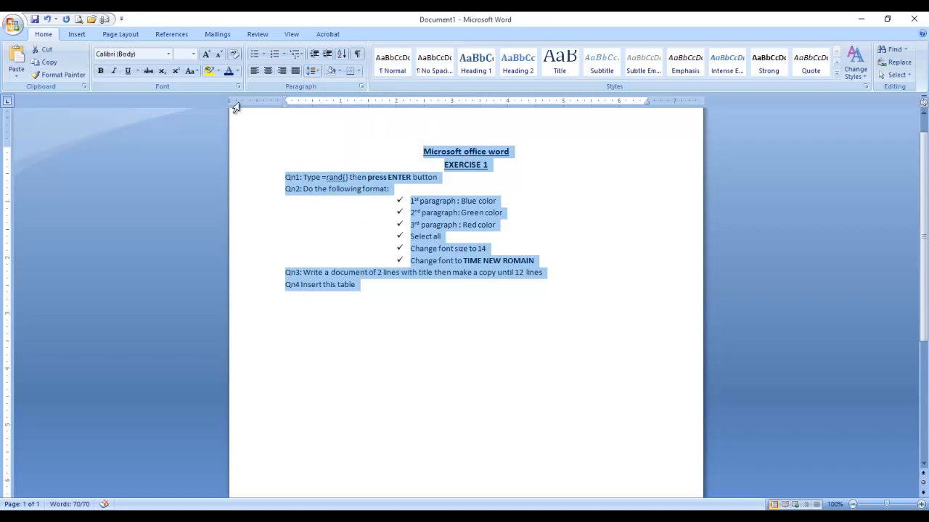
# Step: Set the font size of all the text to 12
pyautogui.click(193, 54)
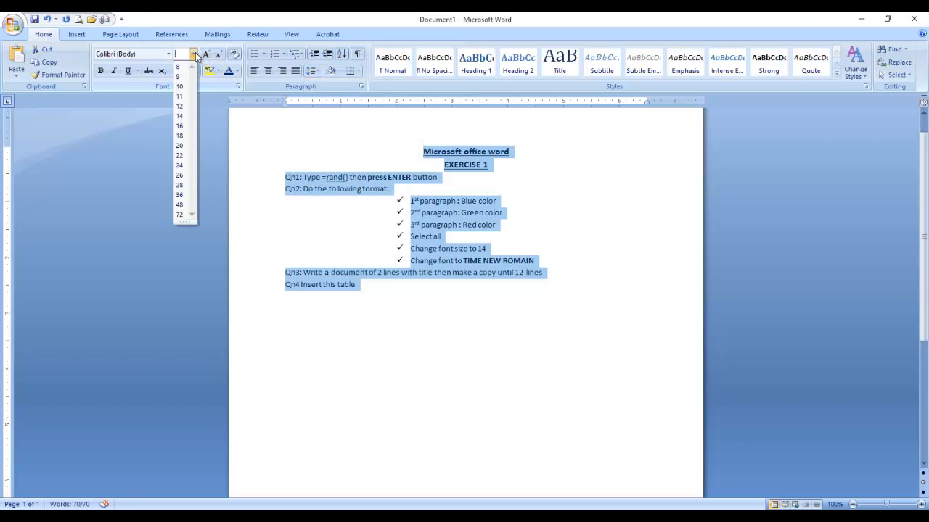
pyautogui.click(181, 109)
pyautogui.hotkey('ctrl', 'a')
pyautogui.click(361, 307)
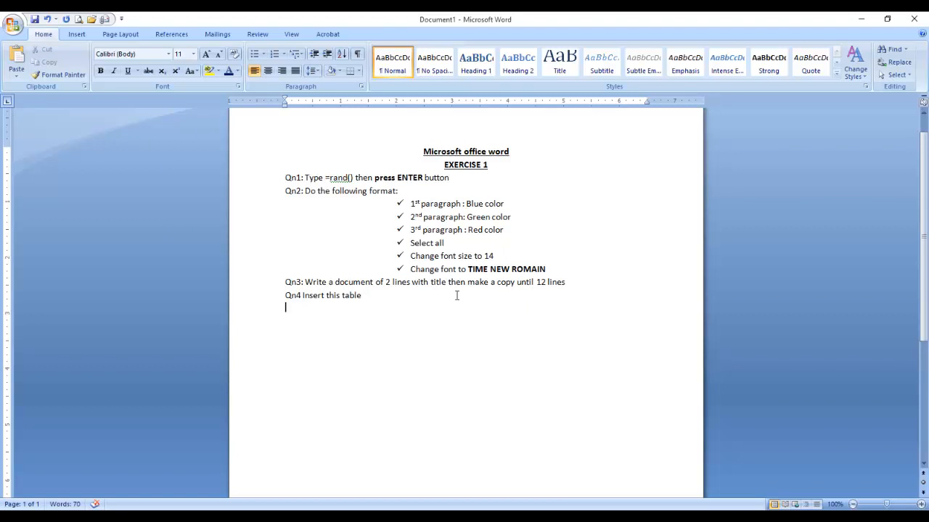
# Step: Arrange the Word document side by side with the exercise PDF and zoom the PDF to 66.7%, keeping the first exercise in view
pyautogui.scroll(1, 457, 305)
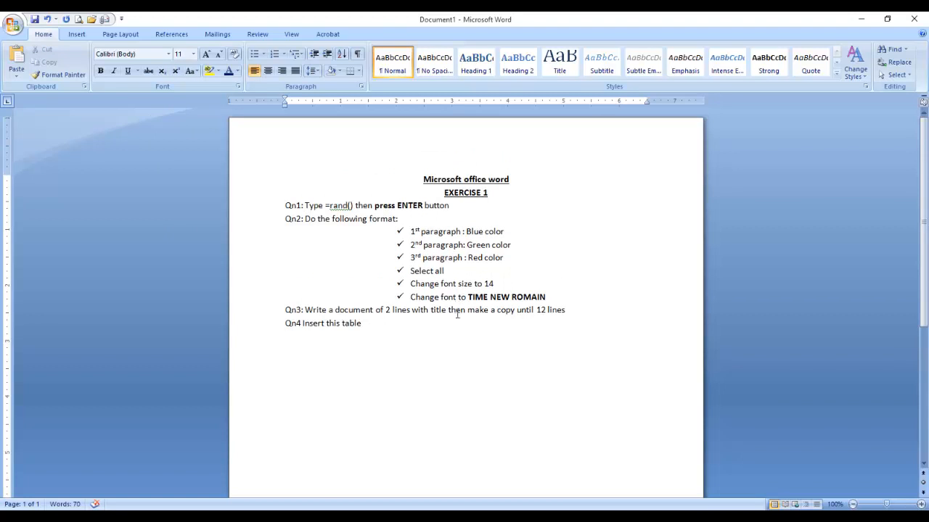
pyautogui.scroll(-2, 456, 323)
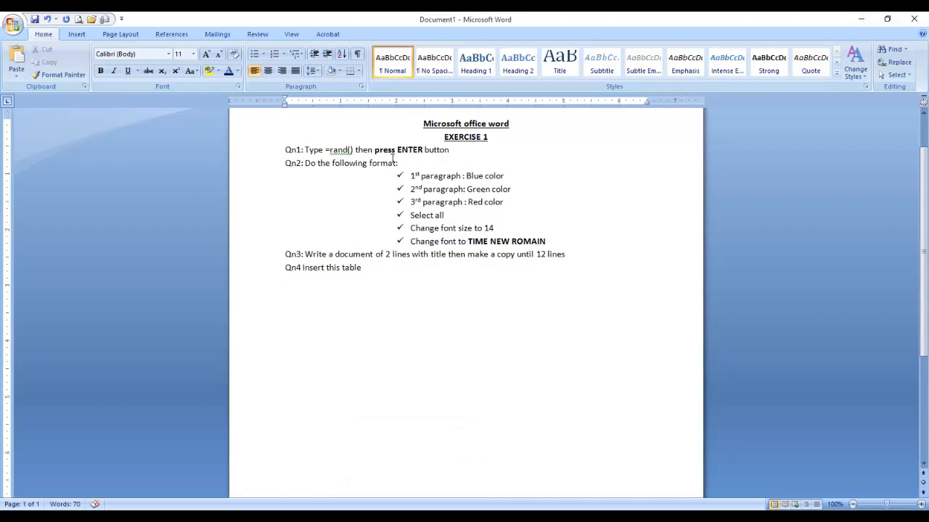
pyautogui.hotkey('alt', 'Tab')
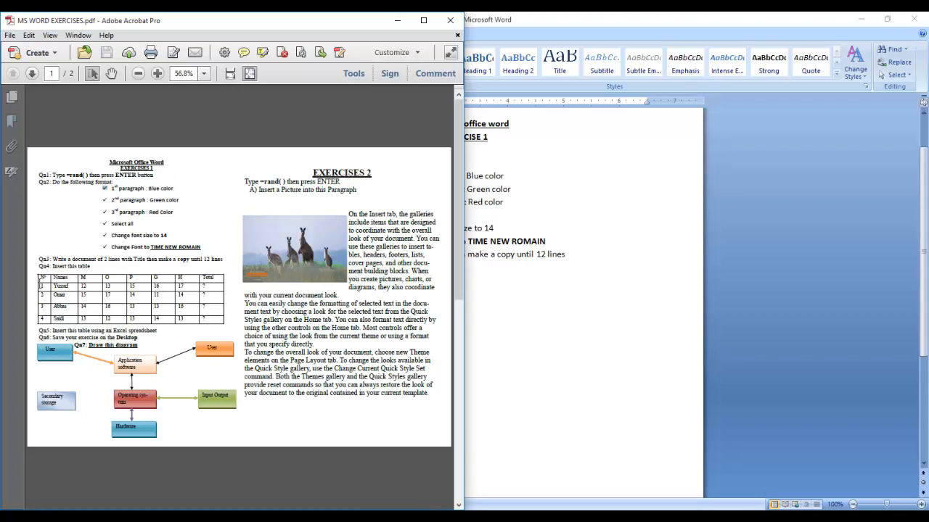
pyautogui.hotkey('alt', 'Tab')
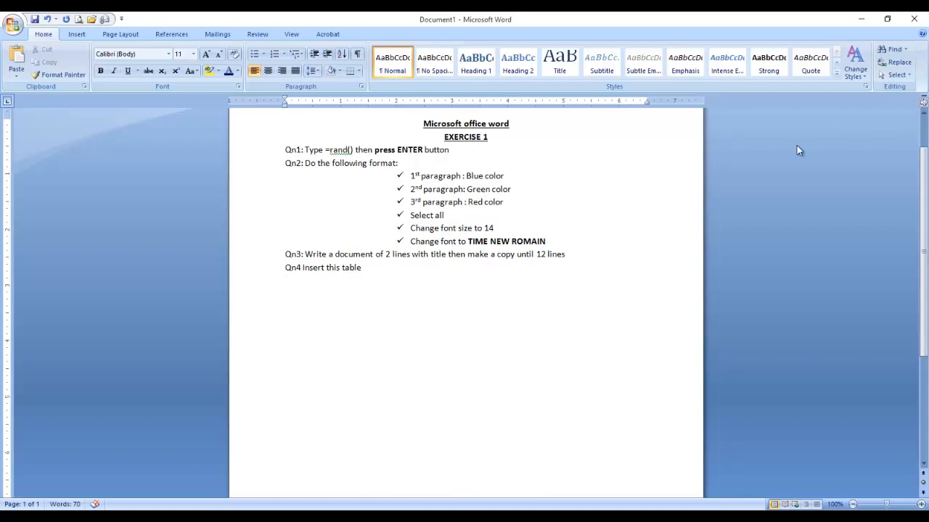
pyautogui.click(889, 20)
pyautogui.moveTo(461, 106); pyautogui.dragTo(928, 205)
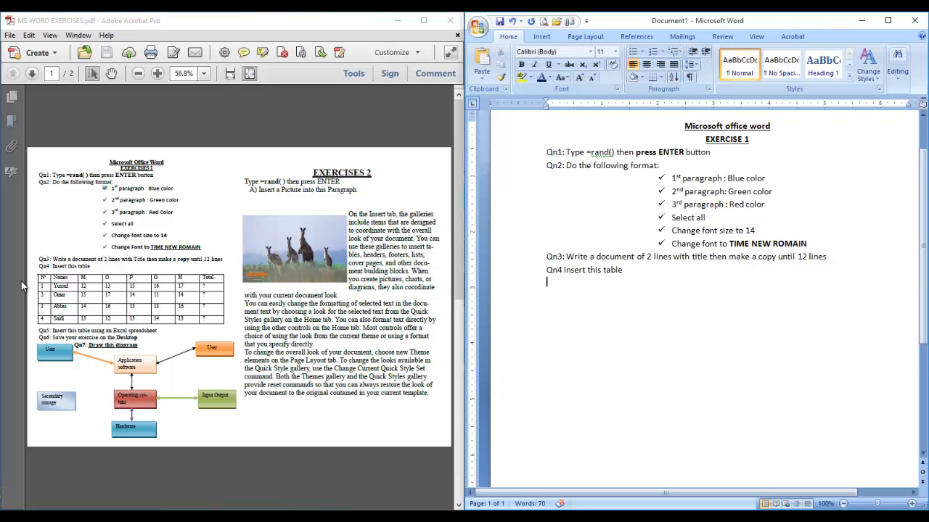
pyautogui.scroll(1, 119, 194)
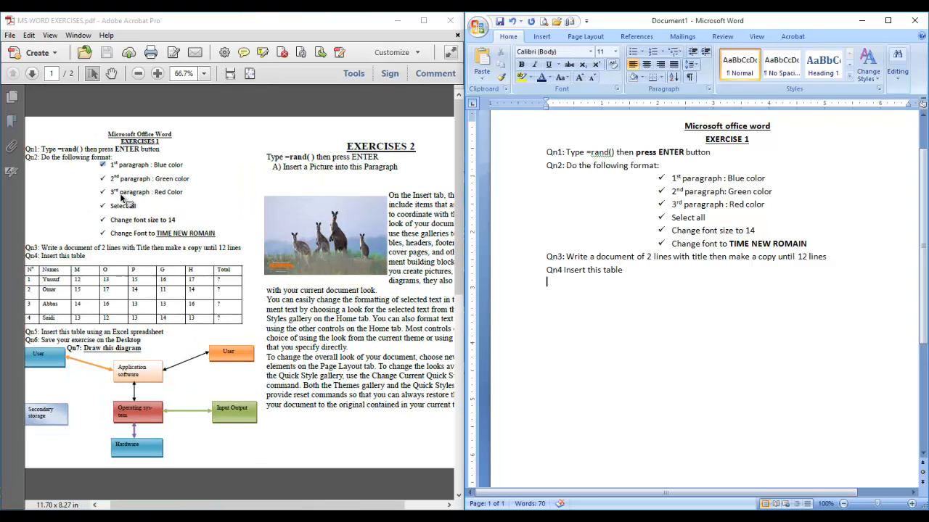
pyautogui.moveTo(258, 501); pyautogui.dragTo(243, 501)
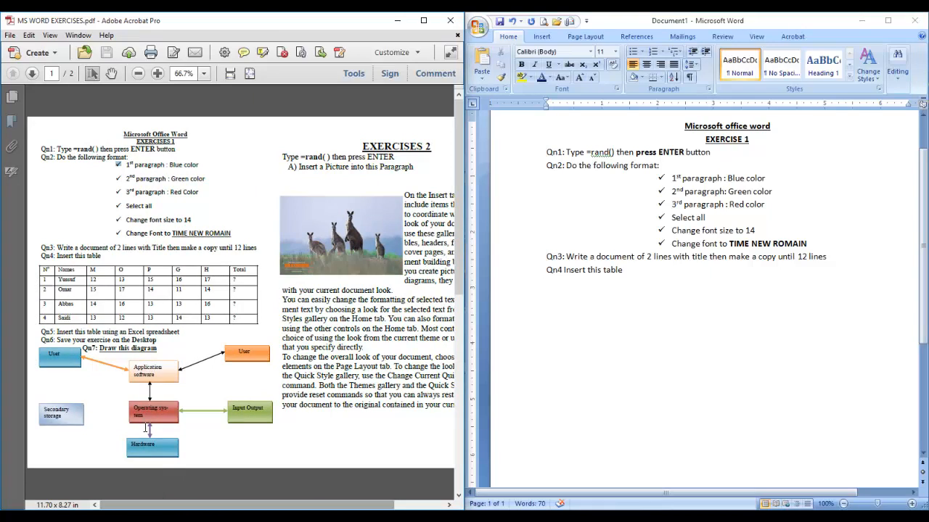
pyautogui.click(563, 346)
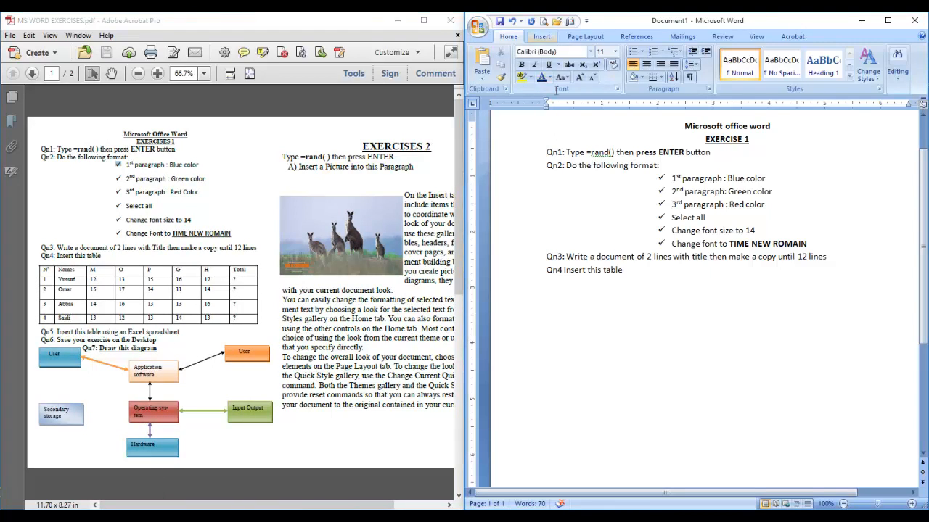
pyautogui.click(541, 36)
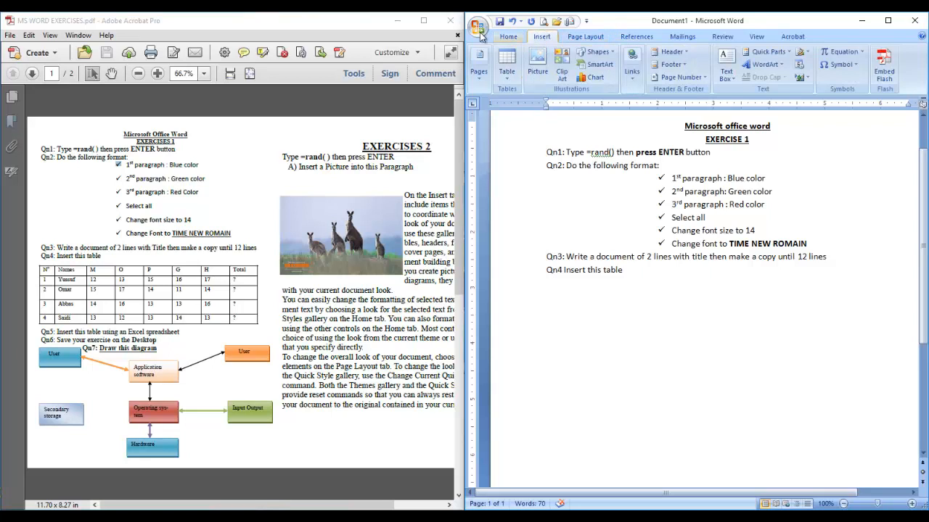
pyautogui.click(508, 36)
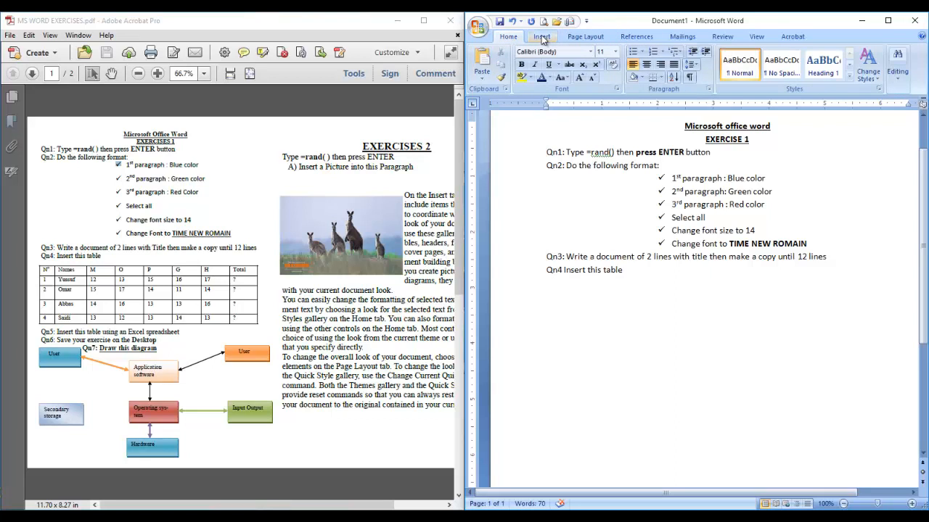
pyautogui.click(553, 38)
pyautogui.click(515, 38)
pyautogui.click(540, 36)
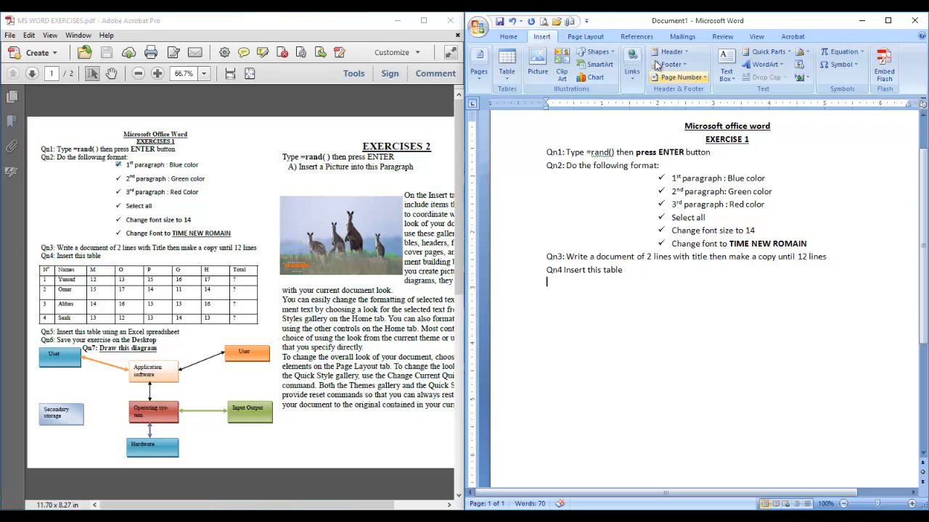
pyautogui.click(645, 37)
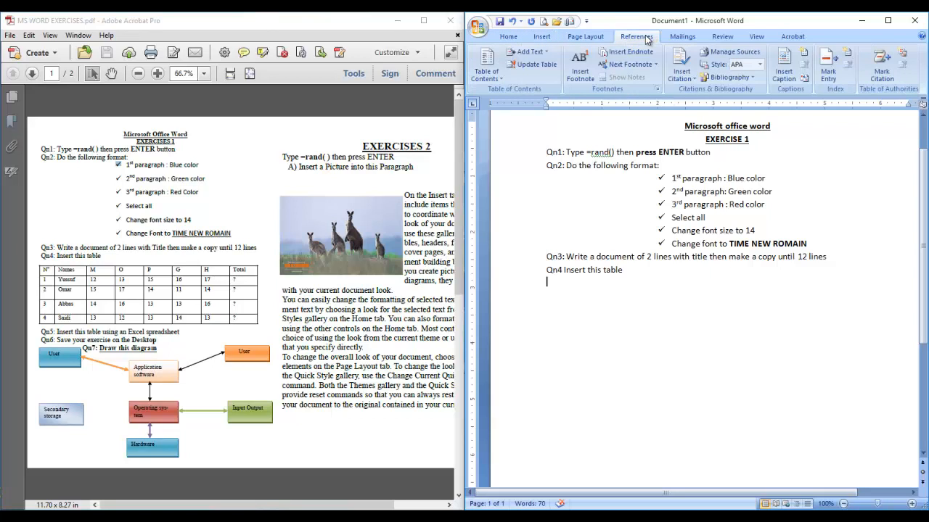
# Step: Inspect the font formatting of the title line "Microsoft office word" and return to the empty line below Qn4
pyautogui.doubleClick(703, 126)
pyautogui.moveTo(761, 125); pyautogui.dragTo(784, 126)
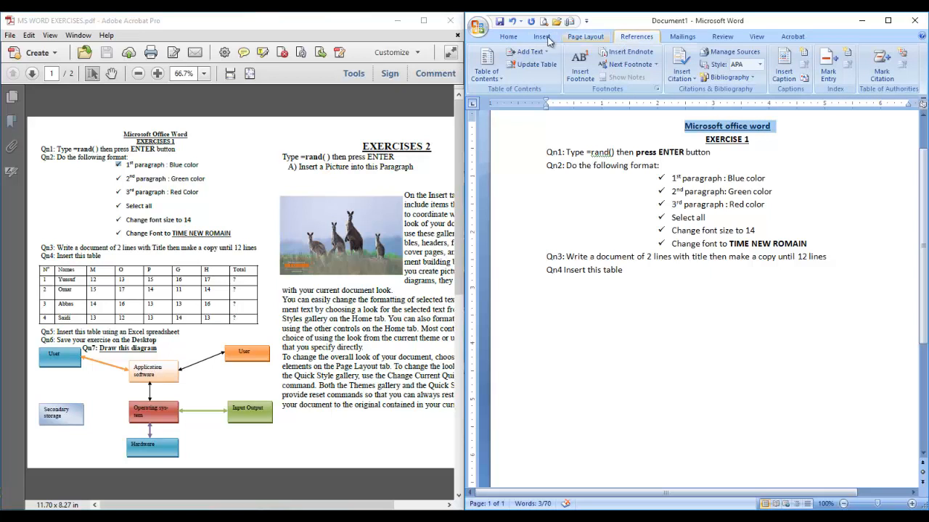
pyautogui.click(510, 37)
pyautogui.click(521, 64)
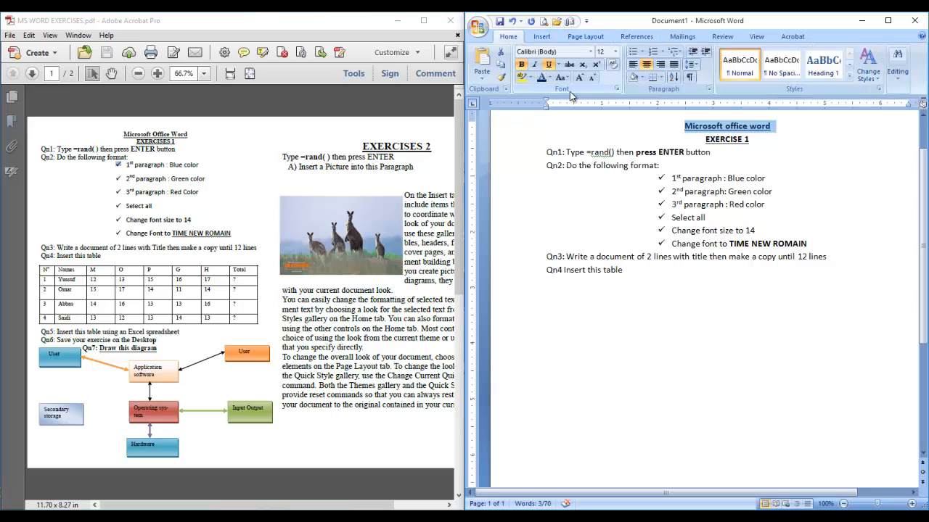
pyautogui.click(637, 279)
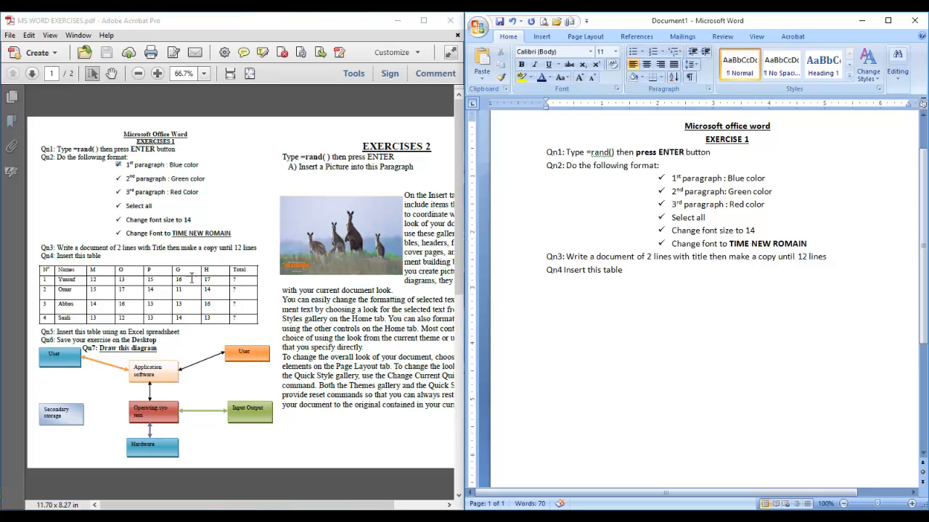
pyautogui.click(52, 281)
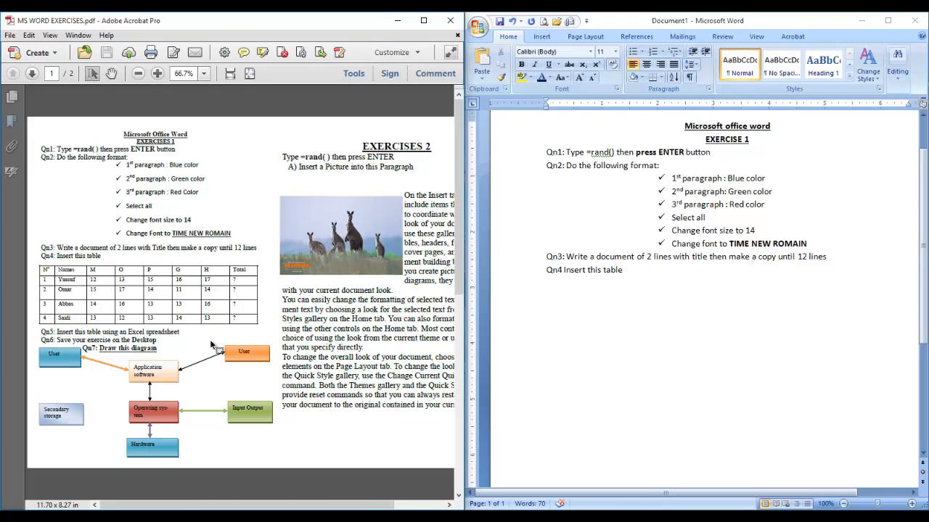
pyautogui.click(585, 302)
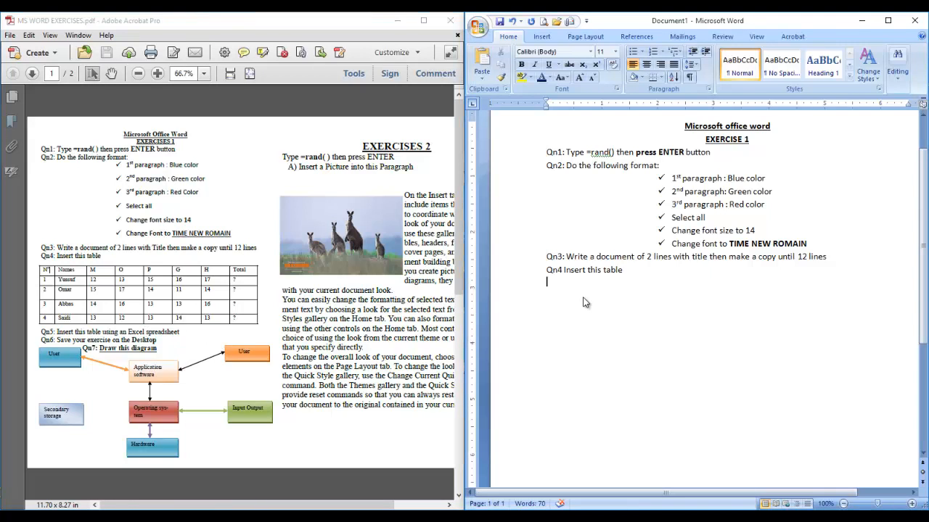
pyautogui.click(544, 37)
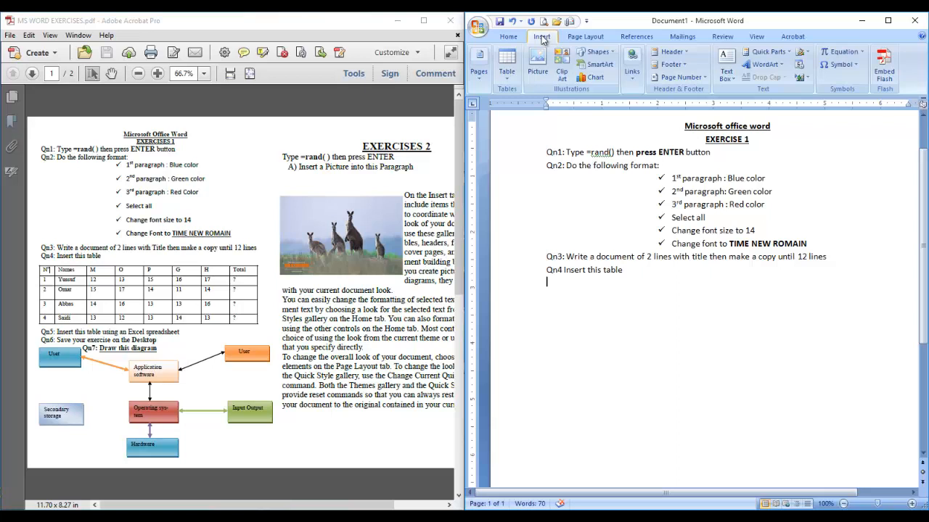
pyautogui.click(887, 20)
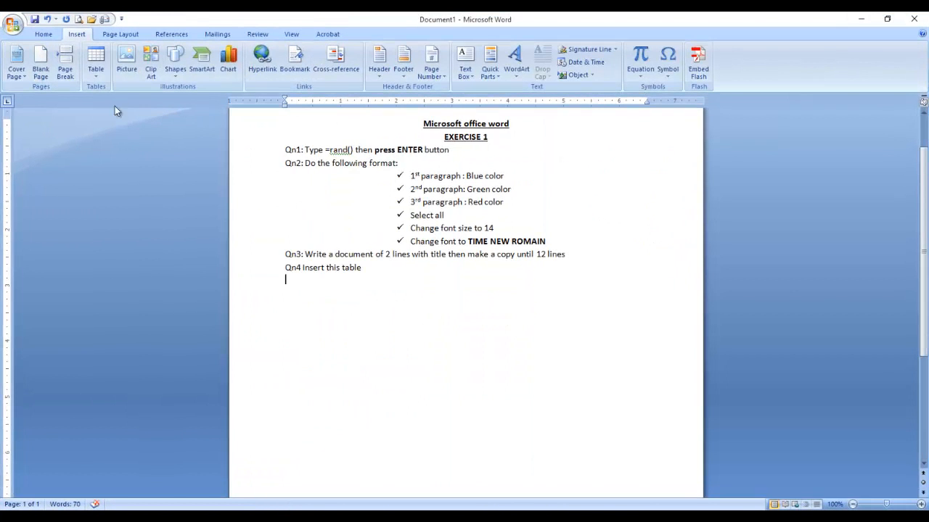
pyautogui.click(93, 73)
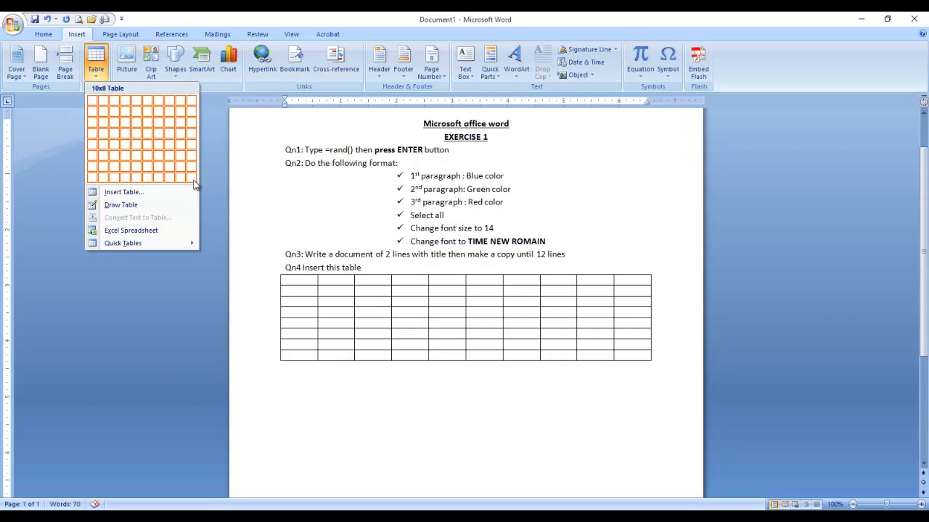
pyautogui.click(121, 193)
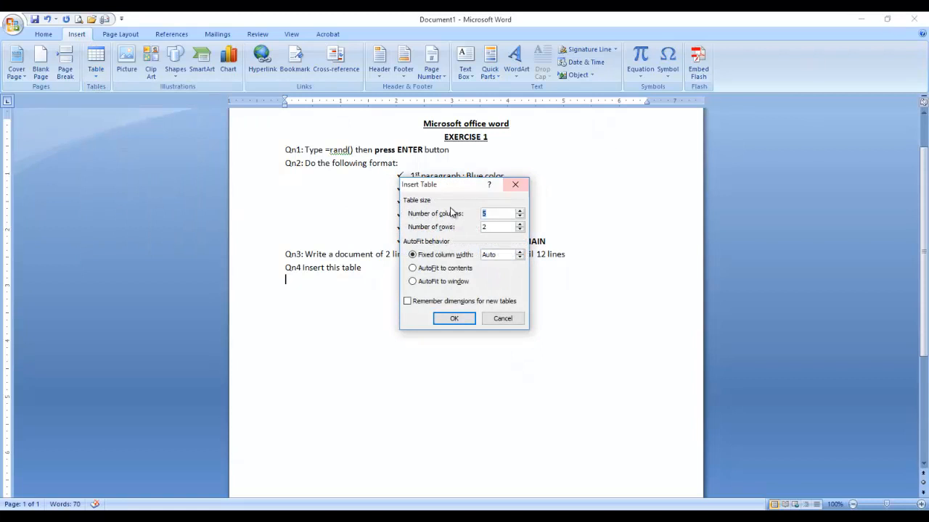
pyautogui.click(502, 317)
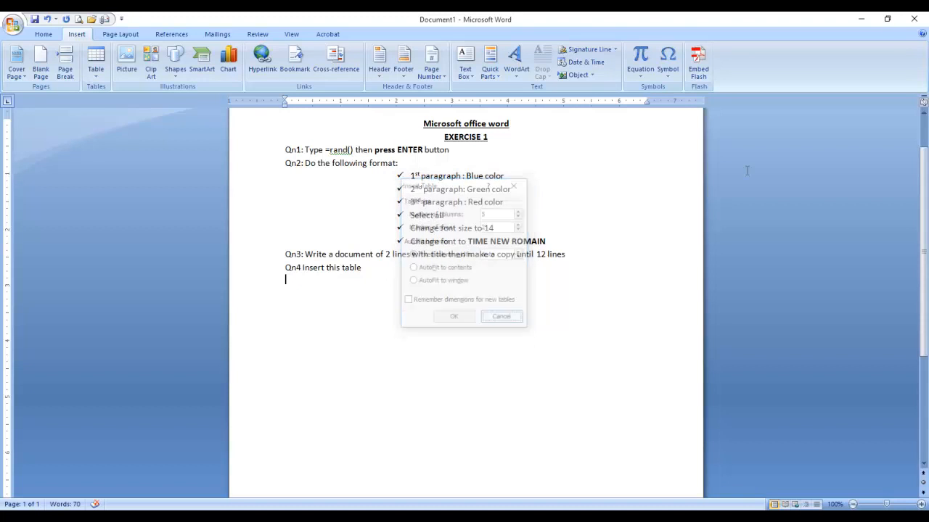
pyautogui.click(886, 19)
pyautogui.press('super+Right')
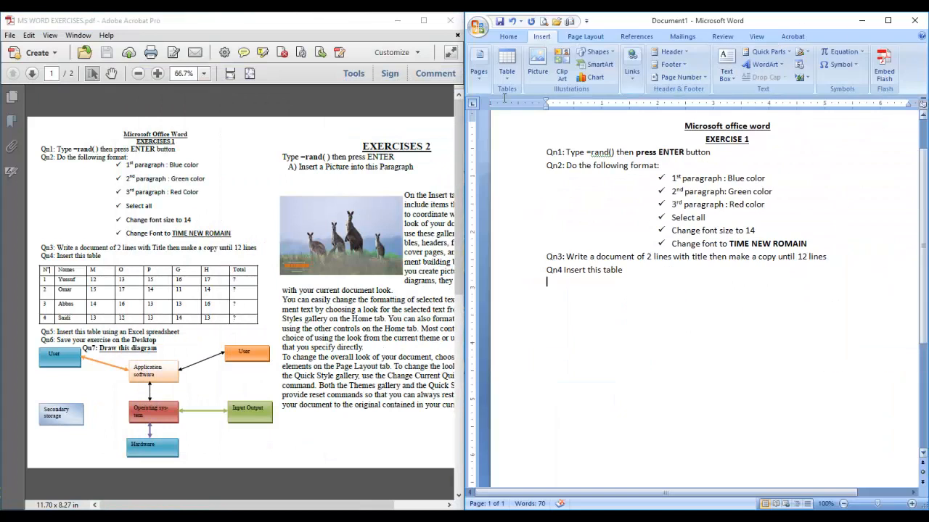
# Step: Insert a table with 8 columns and 5 rows on the empty line below Qn4
pyautogui.click(507, 63)
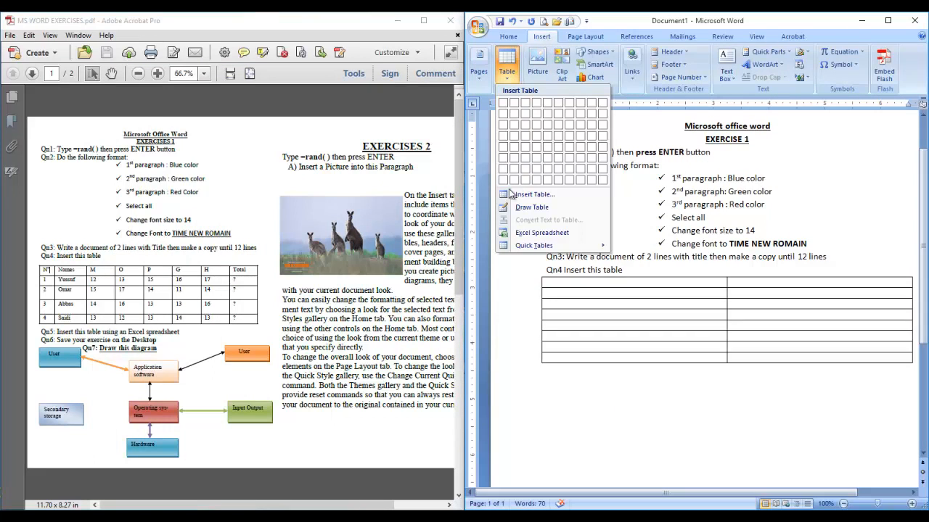
pyautogui.click(533, 195)
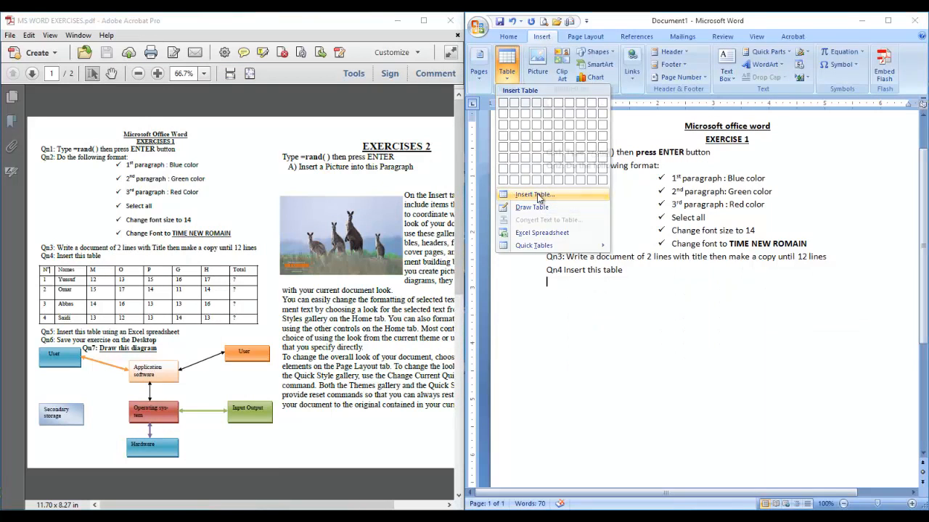
pyautogui.moveTo(693, 188); pyautogui.dragTo(697, 184)
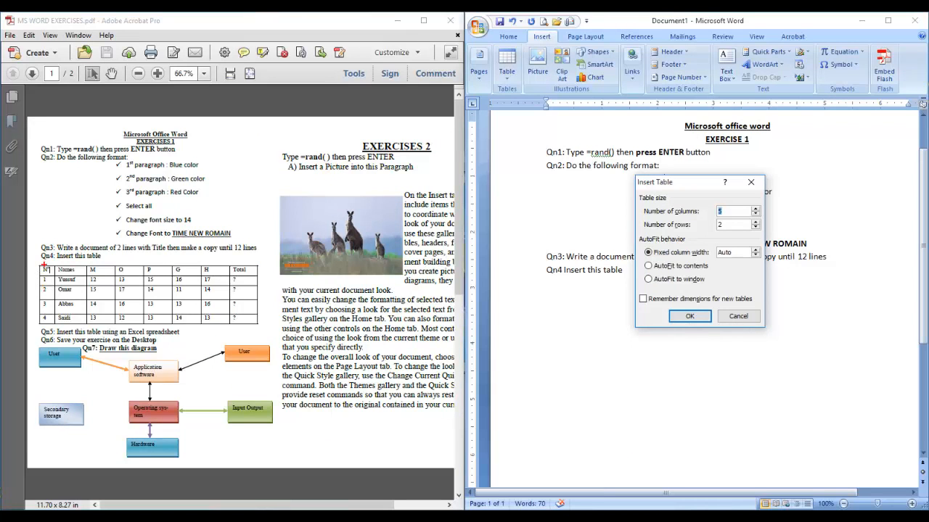
pyautogui.moveTo(44, 262)
pyautogui.mouseDown()
pyautogui.moveTo(56, 248)
pyautogui.moveTo(66, 270)
pyautogui.moveTo(86, 251)
pyautogui.moveTo(109, 255)
pyautogui.mouseUp()
pyautogui.moveTo(117, 263)
pyautogui.mouseDown()
pyautogui.moveTo(122, 270)
pyautogui.moveTo(136, 254)
pyautogui.moveTo(197, 257)
pyautogui.mouseUp()
pyautogui.moveTo(202, 260)
pyautogui.mouseDown()
pyautogui.moveTo(221, 254)
pyautogui.moveTo(240, 273)
pyautogui.moveTo(255, 258)
pyautogui.mouseUp()
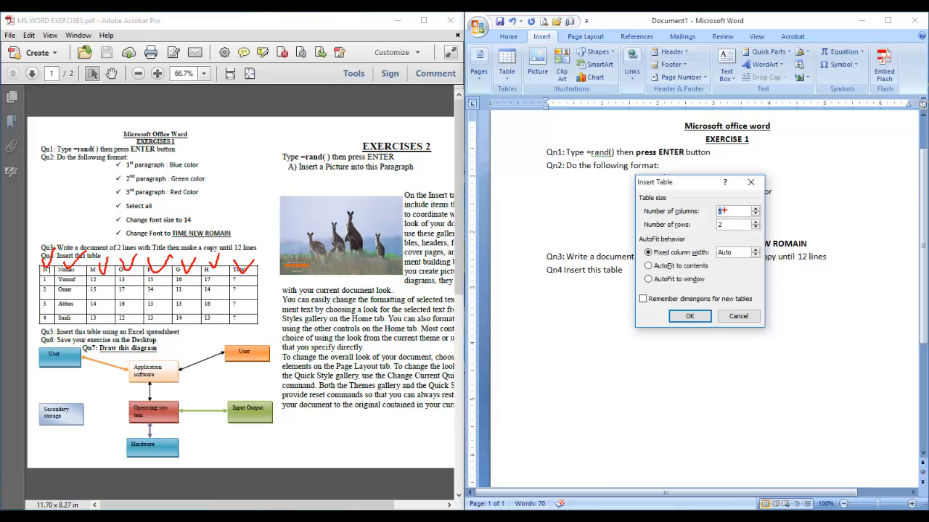
pyautogui.press('Escape')
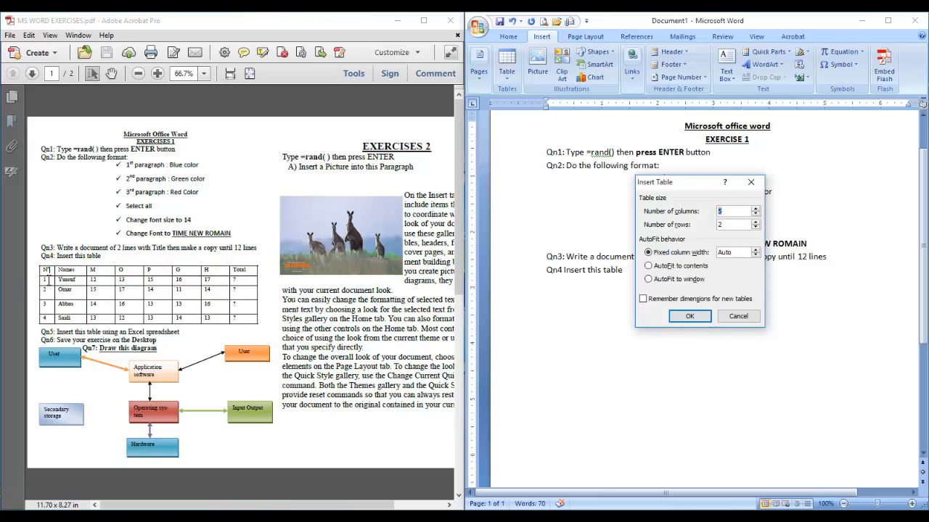
pyautogui.click(725, 210)
pyautogui.press('BackSpace')
pyautogui.write('8')
pyautogui.moveTo(28, 282)
pyautogui.mouseDown()
pyautogui.moveTo(46, 281)
pyautogui.moveTo(49, 319)
pyautogui.mouseUp()
pyautogui.press('Escape')
pyautogui.press('BackSpace')
pyautogui.write('5')
pyautogui.click(690, 316)
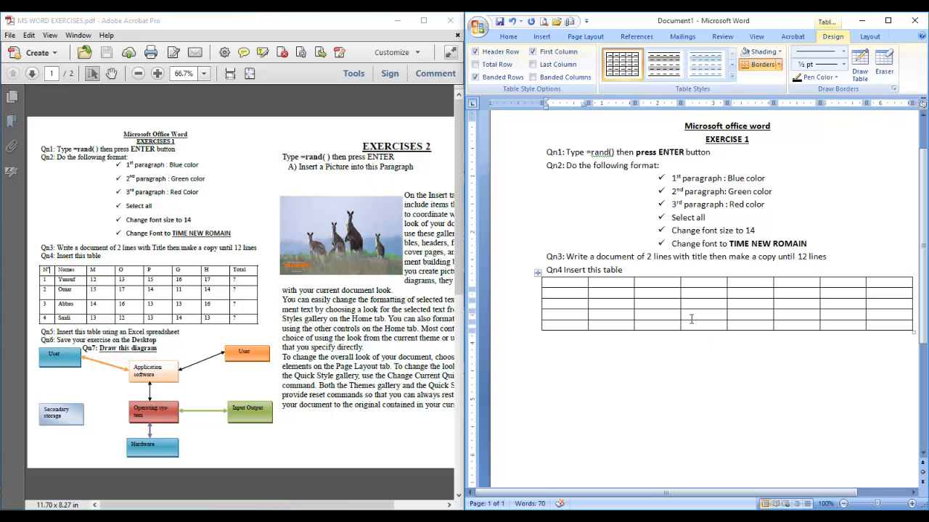
# Step: Fill the table's first column with the heading No and the row numbers 1 to 4
pyautogui.write('No')
pyautogui.press('Down')
pyautogui.write('1')
pyautogui.press('Down')
pyautogui.write('2')
pyautogui.press('Down')
pyautogui.write('3')
pyautogui.write('4')
# Step: Fill the second column with the heading Names and the four people's names from the exercise table
pyautogui.click(608, 284)
pyautogui.write('Names')
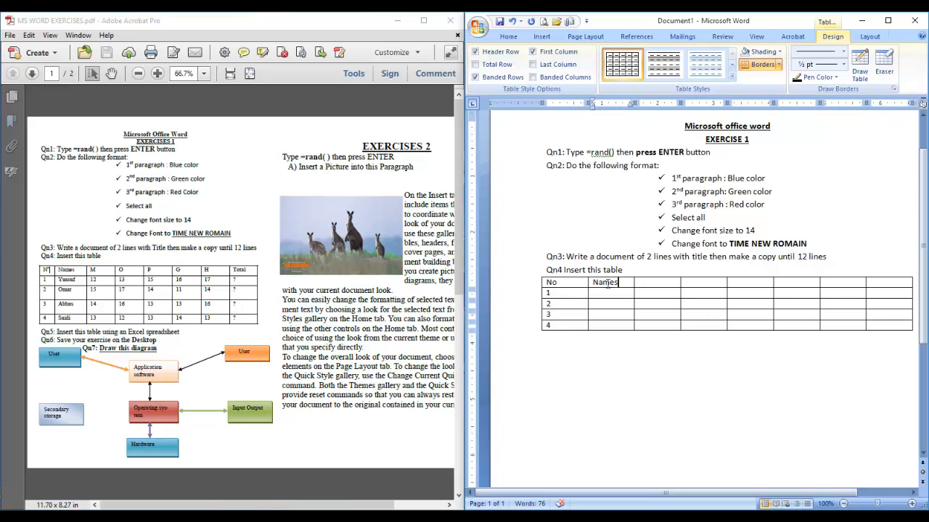
pyautogui.press('Down')
pyautogui.write('yusuf')
pyautogui.press('Down')
pyautogui.write('omar')
pyautogui.press('Down')
pyautogui.write('Abbas')
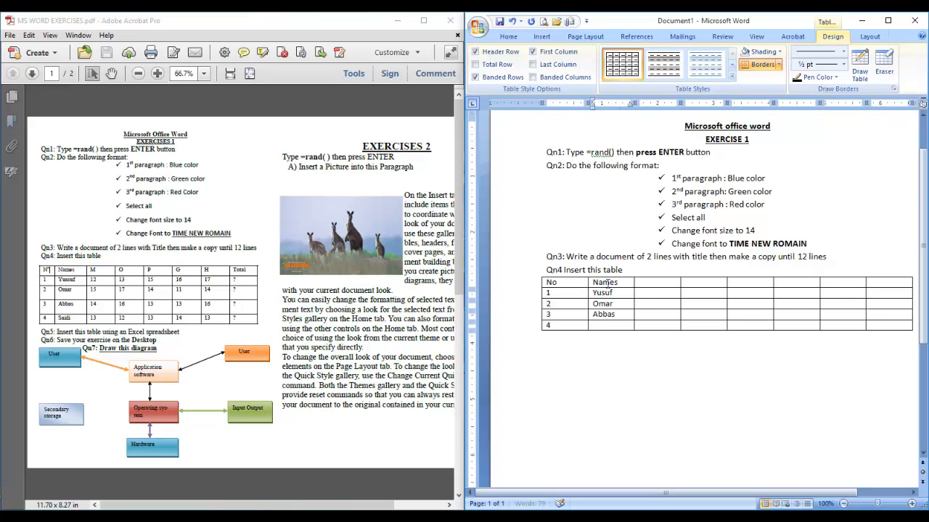
pyautogui.press('Down')
pyautogui.write('Said')
# Step: Complete the header row with the column headings M, O, P, G, H and TOTAL
pyautogui.click(641, 283)
pyautogui.write('M')
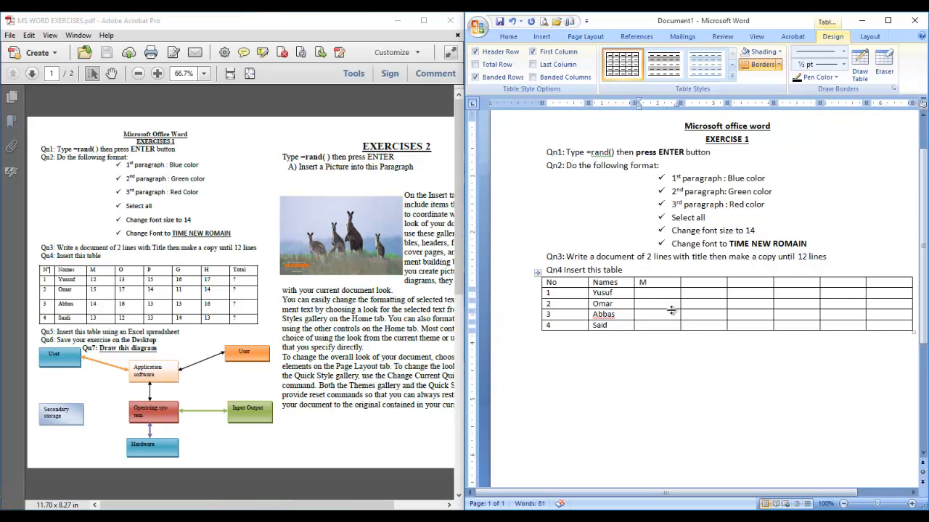
pyautogui.moveTo(695, 496); pyautogui.dragTo(711, 496)
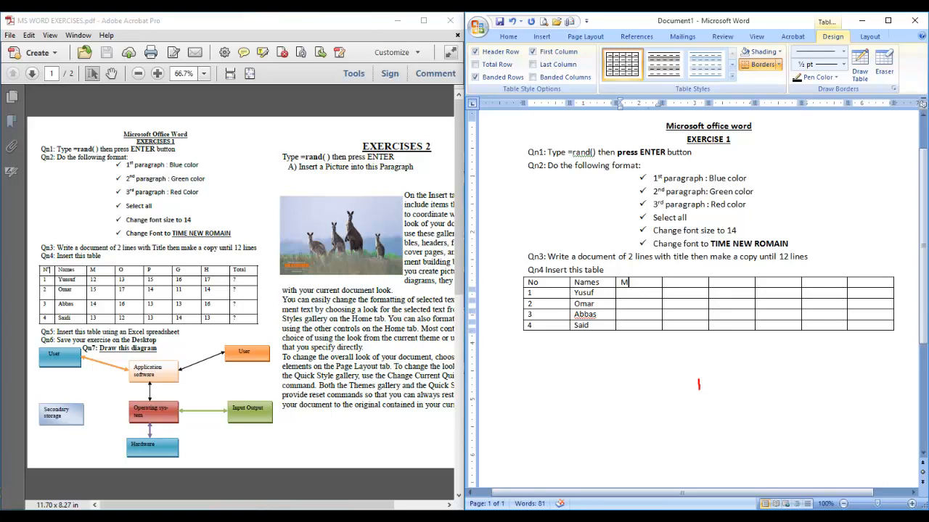
pyautogui.moveTo(698, 389)
pyautogui.mouseDown()
pyautogui.moveTo(698, 410)
pyautogui.moveTo(748, 409)
pyautogui.moveTo(699, 447)
pyautogui.mouseUp()
pyautogui.moveTo(691, 412); pyautogui.dragTo(657, 412)
pyautogui.moveTo(695, 377)
pyautogui.mouseDown()
pyautogui.moveTo(755, 406)
pyautogui.moveTo(739, 417)
pyautogui.mouseUp()
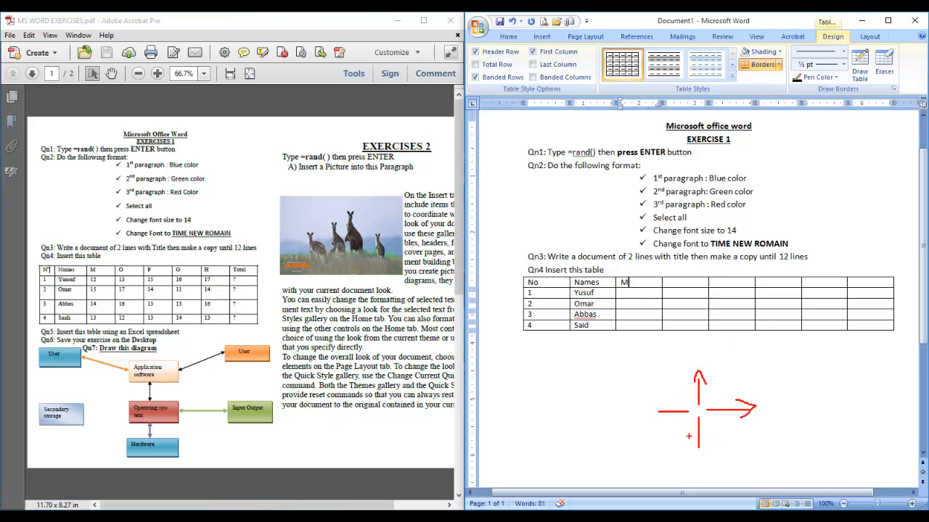
pyautogui.moveTo(690, 435); pyautogui.dragTo(708, 441)
pyautogui.moveTo(662, 404); pyautogui.dragTo(664, 416)
pyautogui.press('Escape')
pyautogui.press('Return')
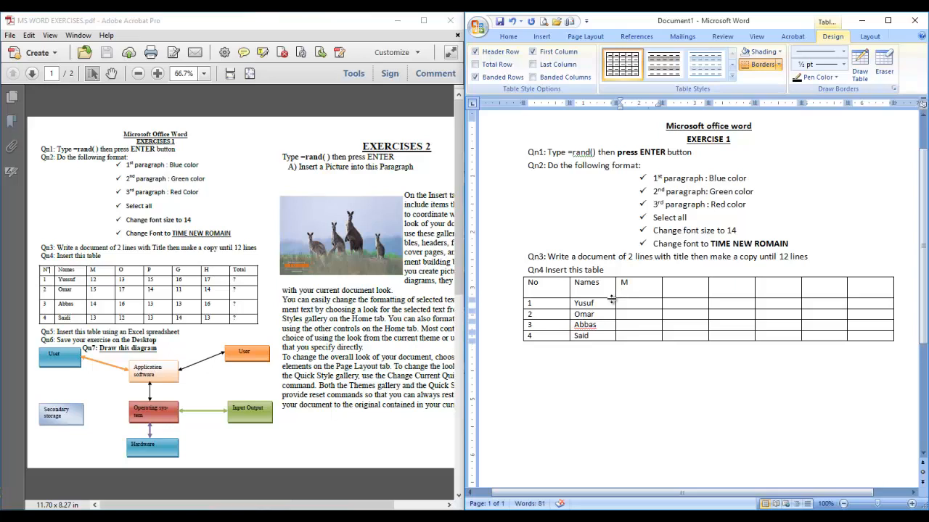
pyautogui.press('BackSpace')
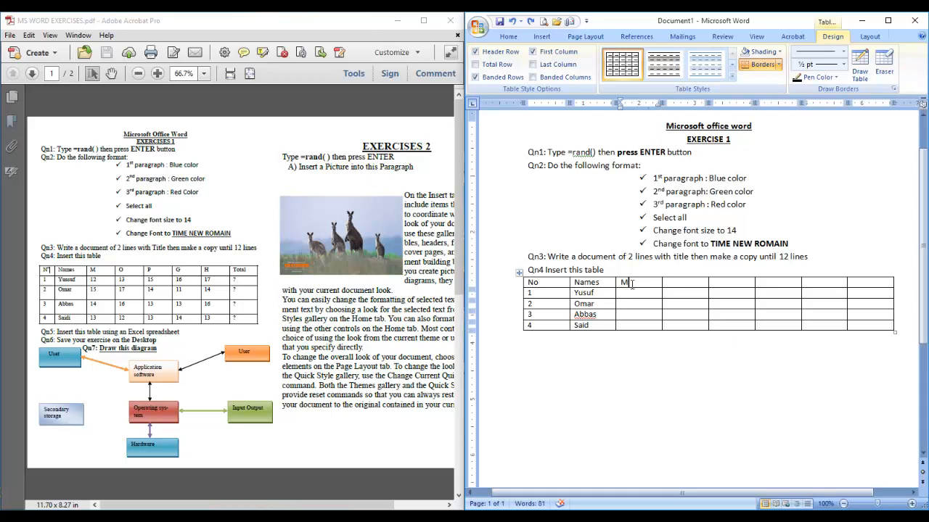
pyautogui.write('O\tP\tG\tH\tTOTAL')
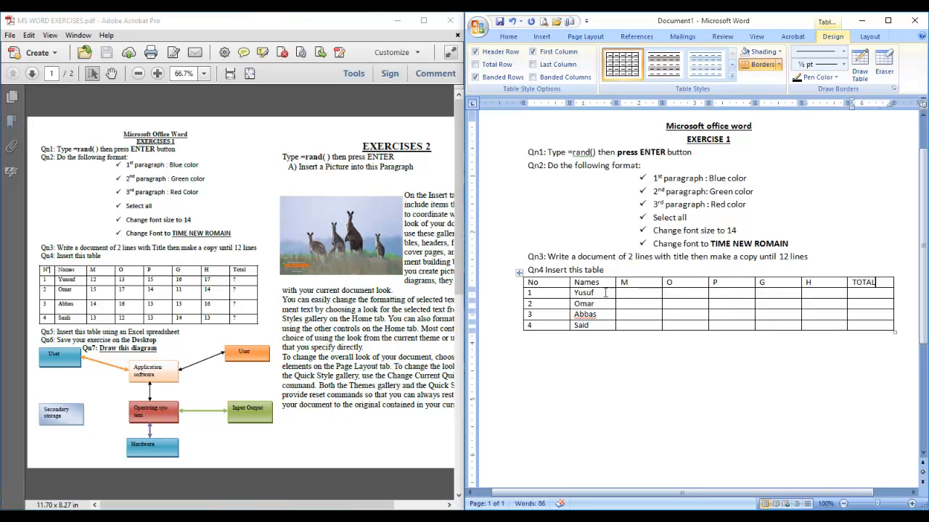
# Step: Enter the marks 12, 13, 15, 16 and 17 under M to H in row 1
pyautogui.click(628, 293)
pyautogui.write('12')
pyautogui.press('Tab')
pyautogui.write('13')
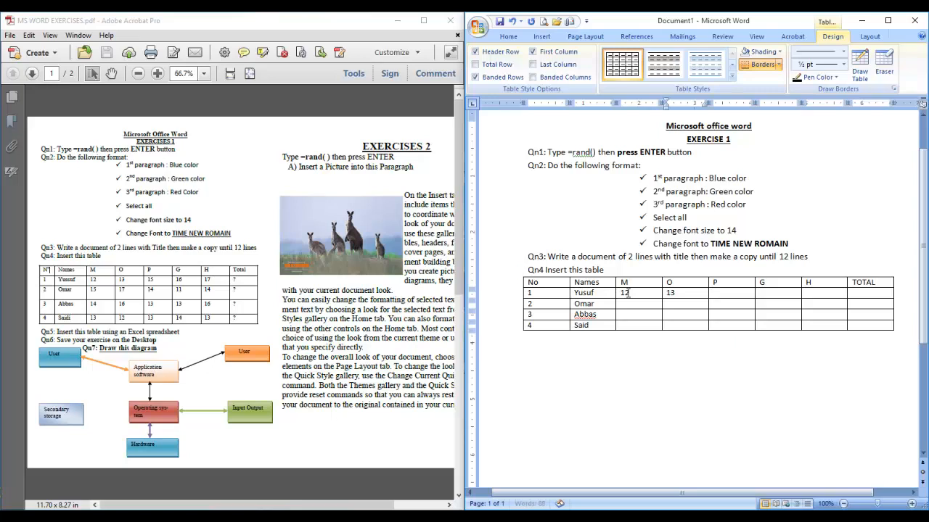
pyautogui.press('Tab')
pyautogui.write('15')
pyautogui.press('Tab')
pyautogui.write('16')
pyautogui.press('Tab')
pyautogui.write('17')
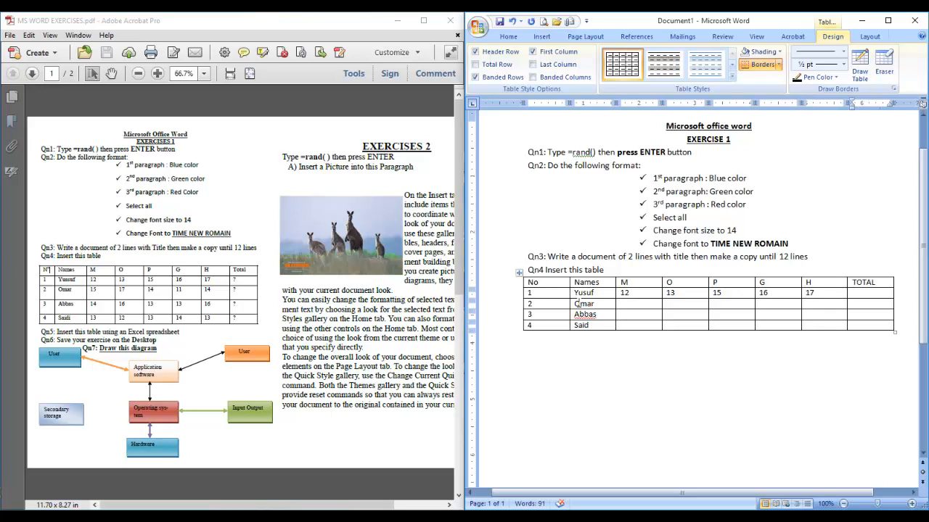
# Step: Enter the marks 15, 17, 14, 11 and 14 under M to H in row 2
pyautogui.click(628, 304)
pyautogui.write('15')
pyautogui.press('Tab')
pyautogui.write('17')
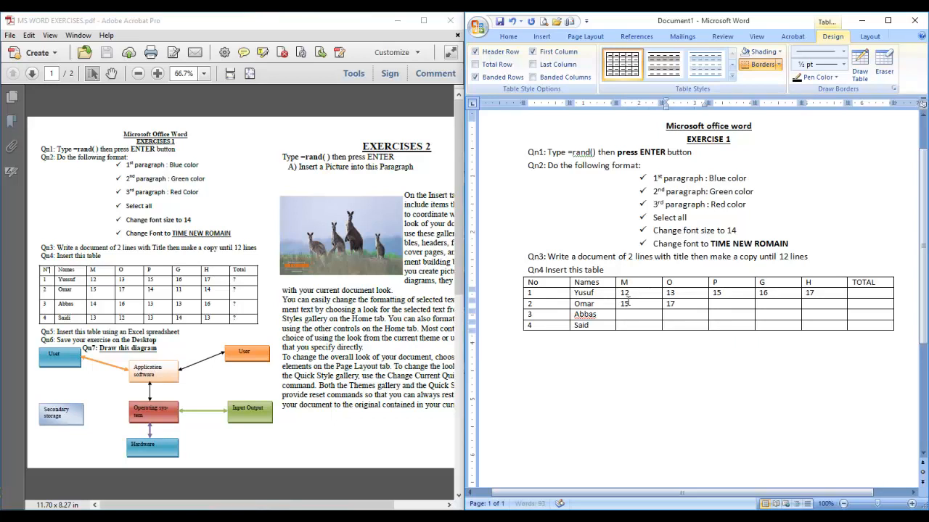
pyautogui.press('Tab')
pyautogui.write('14')
pyautogui.press('Tab')
pyautogui.write('11')
pyautogui.press('Tab')
pyautogui.write('14')
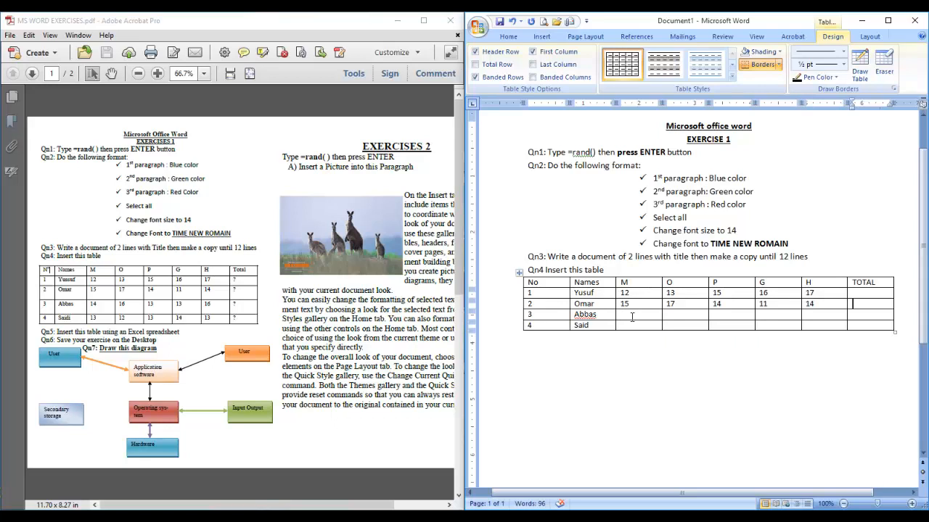
# Step: Enter the marks 14, 16, 13, 16 and 16 under M to H in row 3
pyautogui.click(633, 316)
pyautogui.write('14')
pyautogui.press('Tab')
pyautogui.write('16')
pyautogui.press('Tab')
pyautogui.write('13')
pyautogui.press('Tab')
pyautogui.write('16')
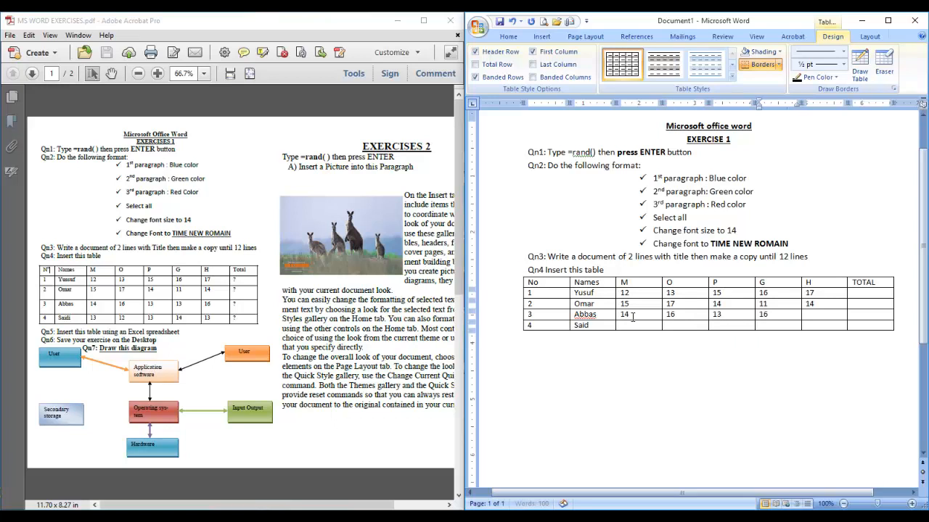
pyautogui.press('Tab')
pyautogui.write('16')
# Step: Enter the marks 13, 12, 13, 14 and 13 under M to H in row 4
pyautogui.click(632, 328)
pyautogui.write('13')
pyautogui.press('Tab')
pyautogui.write('12')
pyautogui.press('Tab')
pyautogui.write('13')
pyautogui.press('Tab')
pyautogui.write('14')
pyautogui.press('Tab')
pyautogui.write('13')
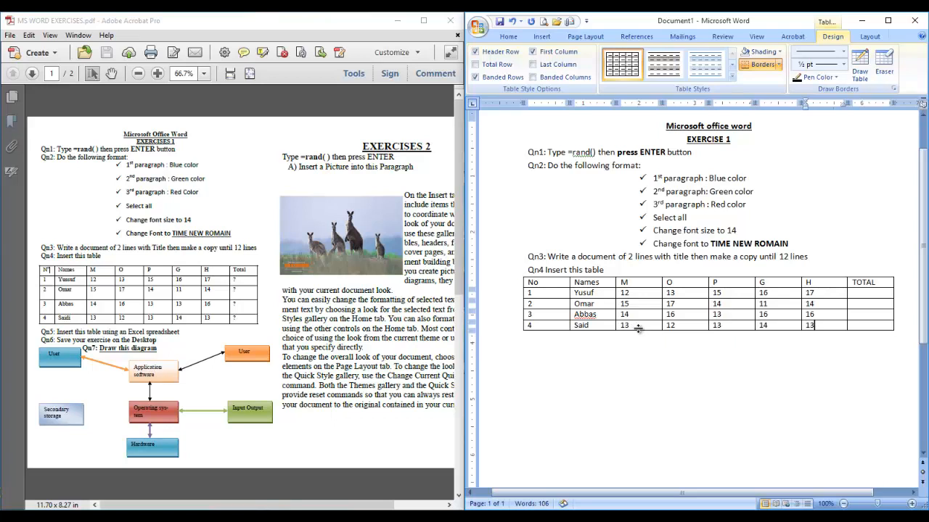
# Step: Enter a question mark in the TOTAL column for each of the four numbered rows
pyautogui.click(859, 291)
pyautogui.press('Down')
pyautogui.write('?')
pyautogui.press('Down')
pyautogui.write('?')
pyautogui.press('Down')
pyautogui.write('?')
# Step: Narrow the table's columns from No through TOTAL so they fit their contents more closely
pyautogui.moveTo(568, 281); pyautogui.dragTo(544, 281)
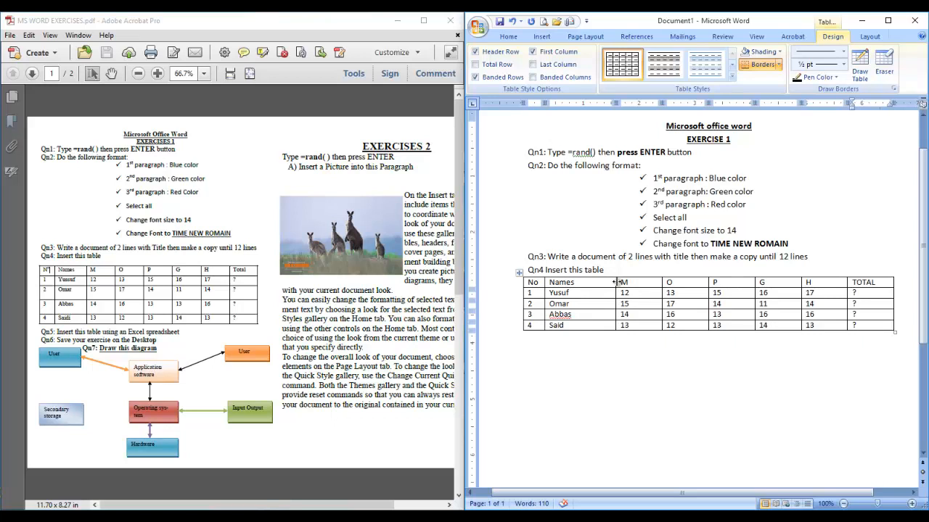
pyautogui.moveTo(615, 283); pyautogui.dragTo(586, 283)
pyautogui.moveTo(661, 283); pyautogui.dragTo(625, 285)
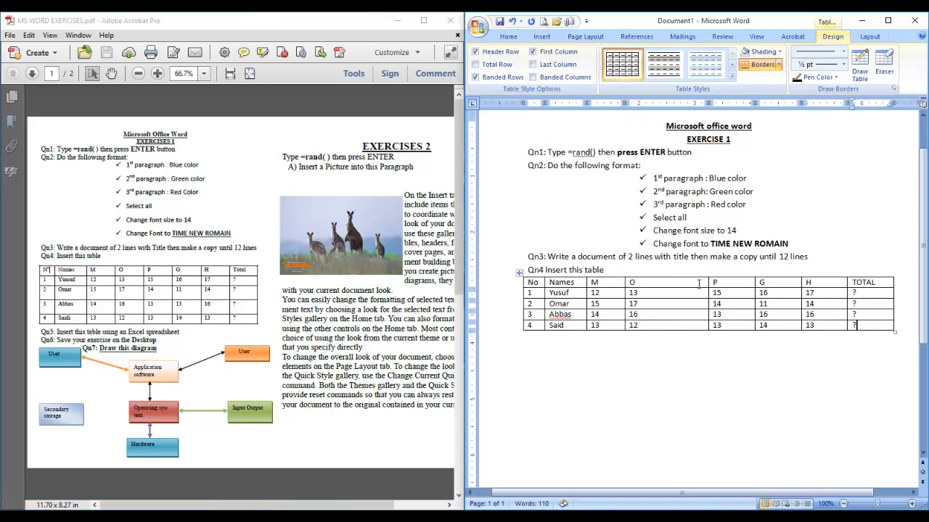
pyautogui.moveTo(709, 282); pyautogui.dragTo(682, 285)
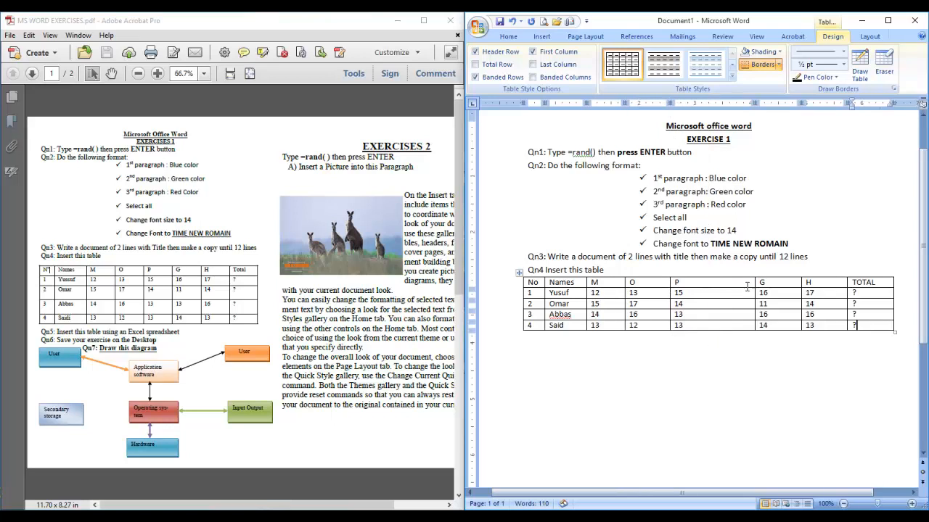
pyautogui.moveTo(754, 284); pyautogui.dragTo(724, 286)
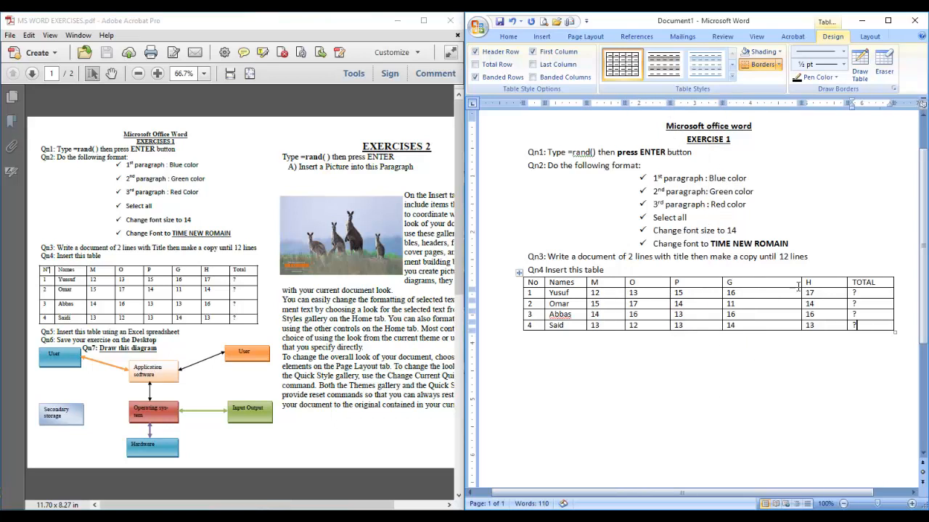
pyautogui.moveTo(802, 283); pyautogui.dragTo(761, 283)
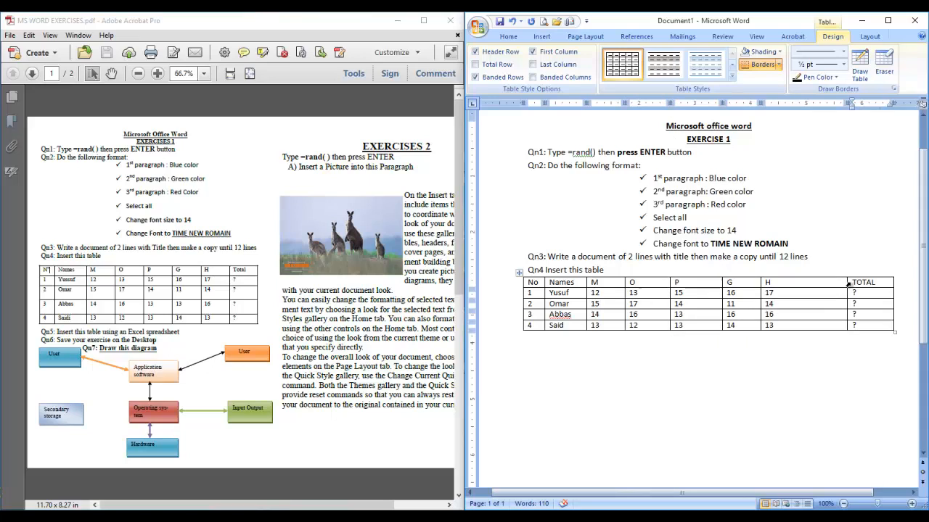
pyautogui.moveTo(846, 285); pyautogui.dragTo(799, 284)
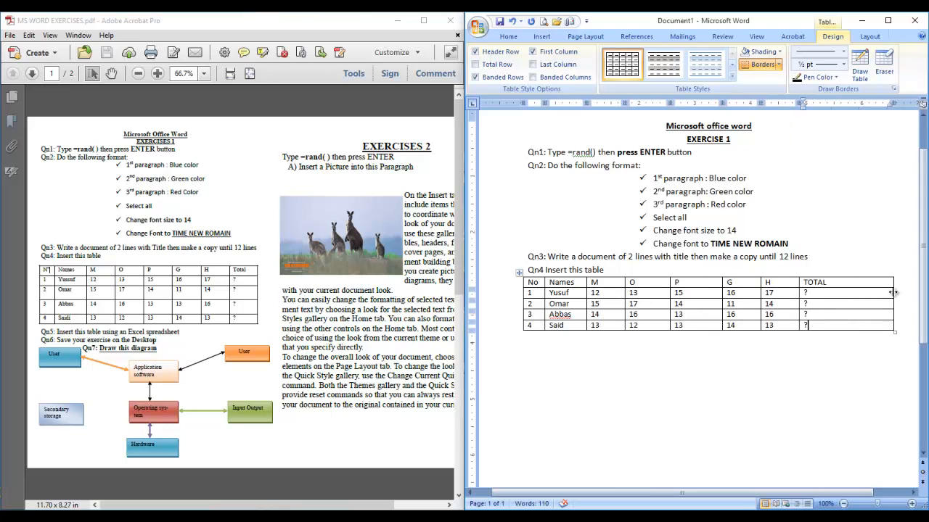
pyautogui.moveTo(894, 290); pyautogui.dragTo(856, 294)
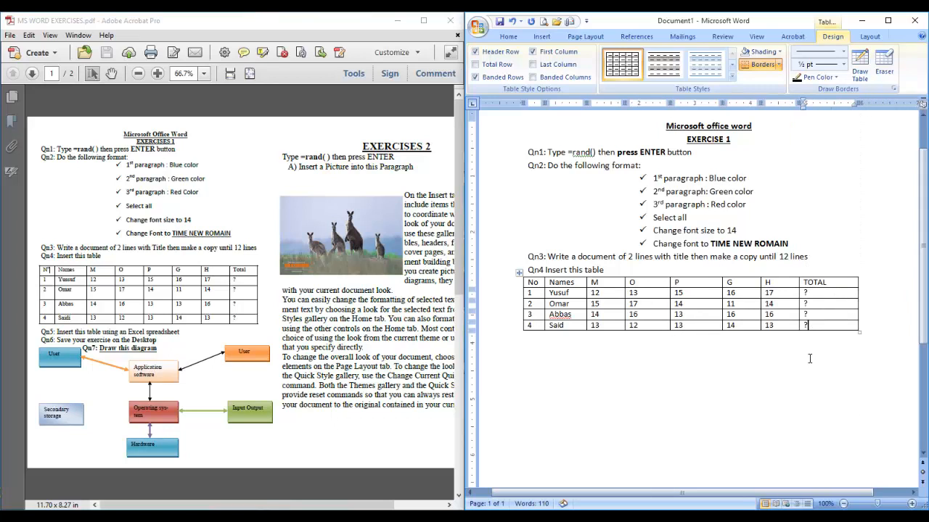
# Step: Make the "o" of the No heading superscript and set the table's whole header row in bold
pyautogui.click(729, 363)
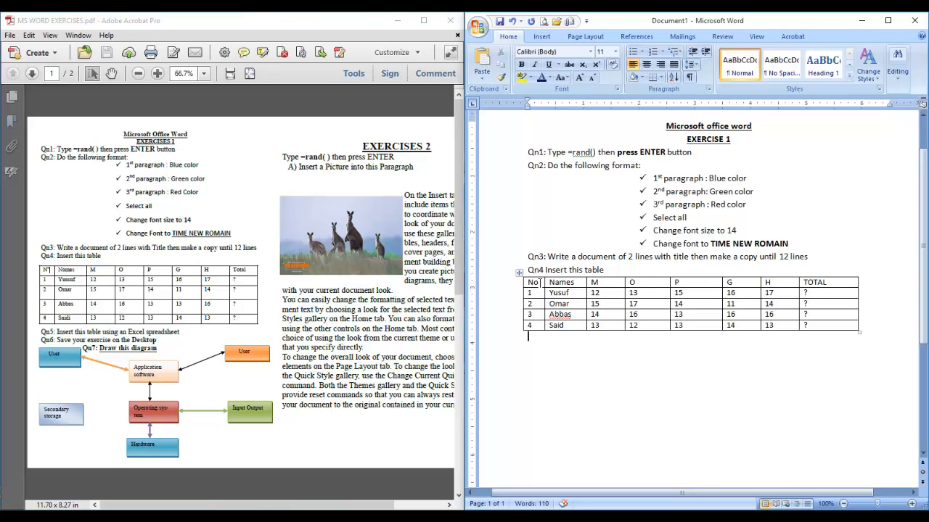
pyautogui.doubleClick(540, 283)
pyautogui.click(508, 37)
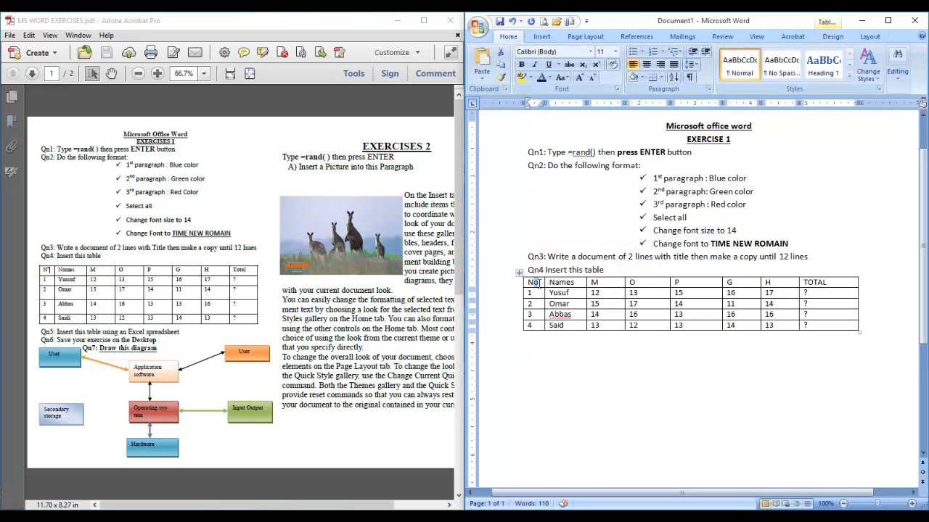
pyautogui.click(536, 283)
pyautogui.moveTo(537, 283); pyautogui.dragTo(542, 283)
pyautogui.click(596, 65)
pyautogui.moveTo(529, 283); pyautogui.dragTo(834, 278)
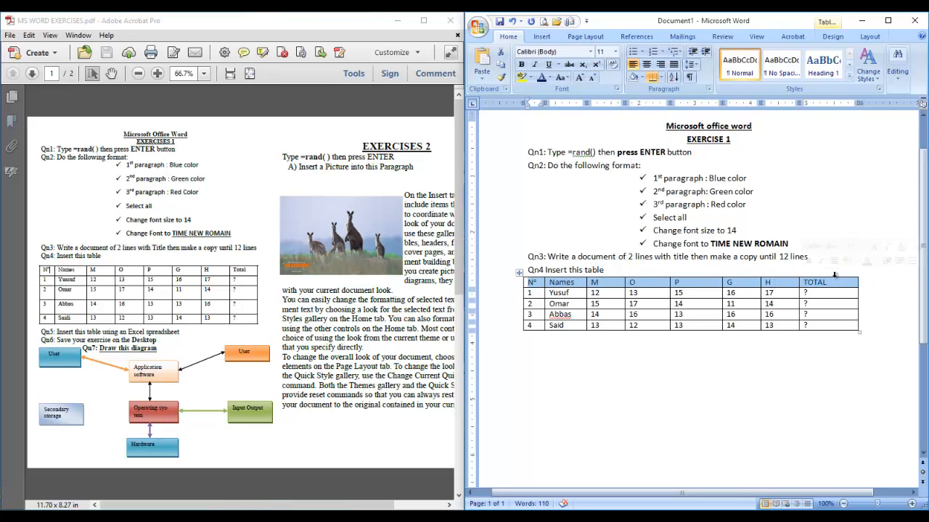
pyautogui.click(521, 64)
# Step: Add the line "Qn5: Insert this table using an Excel spreadsheet" below the table and start a new line
pyautogui.click(652, 347)
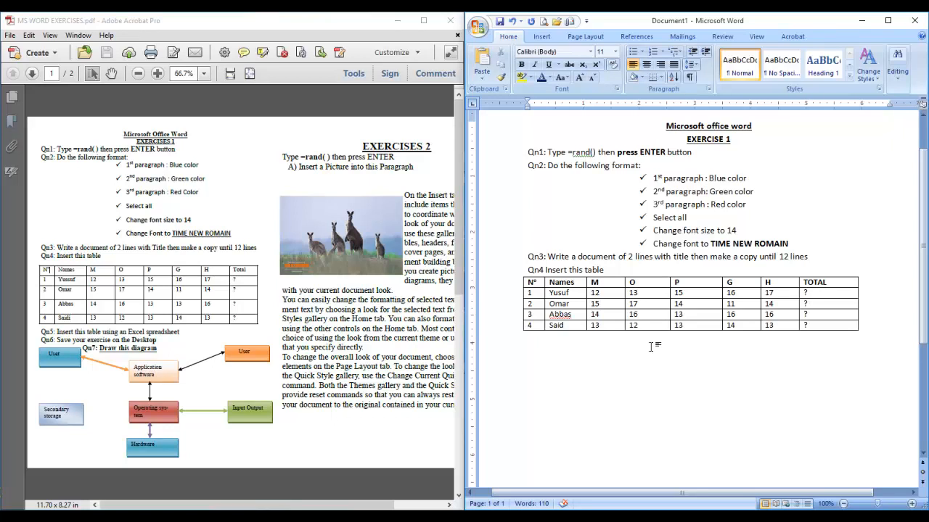
pyautogui.write('Qn5: Insert this table usi')
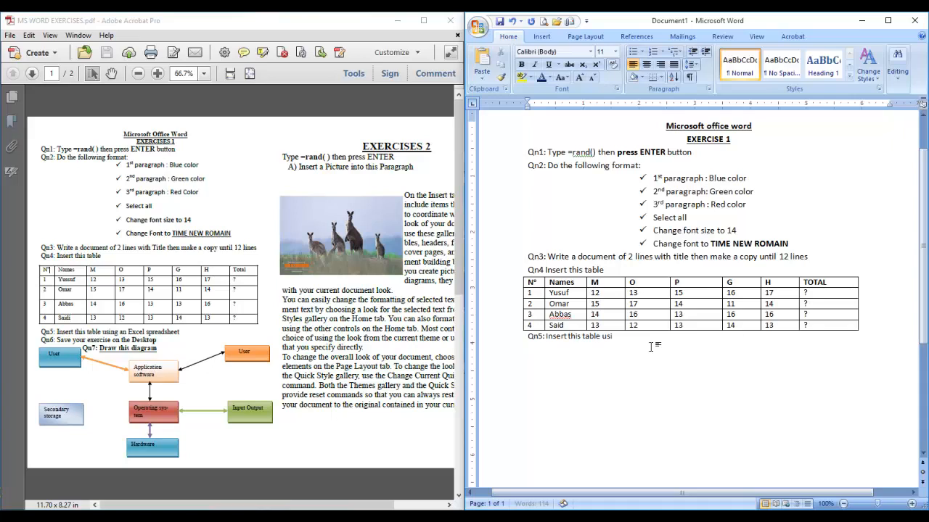
pyautogui.write('ng')
pyautogui.write(' an Ex')
pyautogui.write('cel:')
pyautogui.write('spre')
pyautogui.write('ad')
pyautogui.write('sheet')
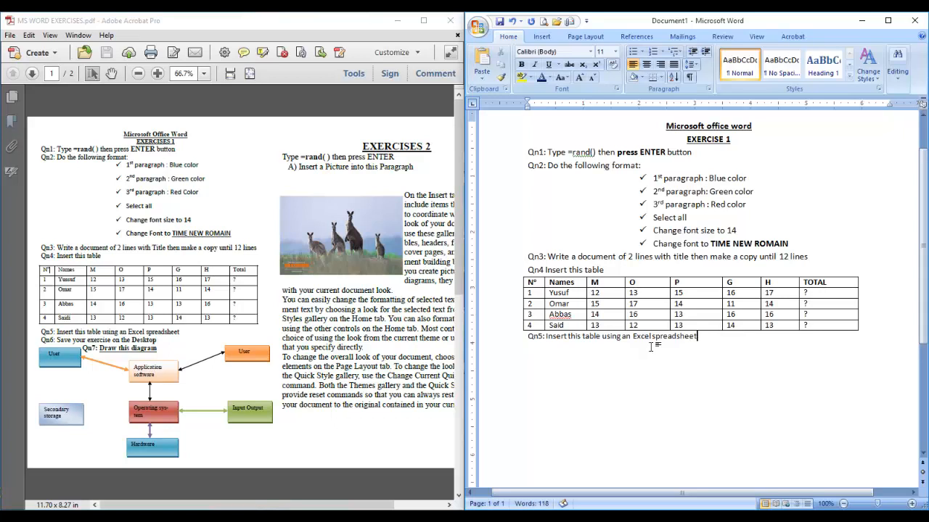
pyautogui.press('Return')
pyautogui.moveTo(538, 285); pyautogui.dragTo(820, 328)
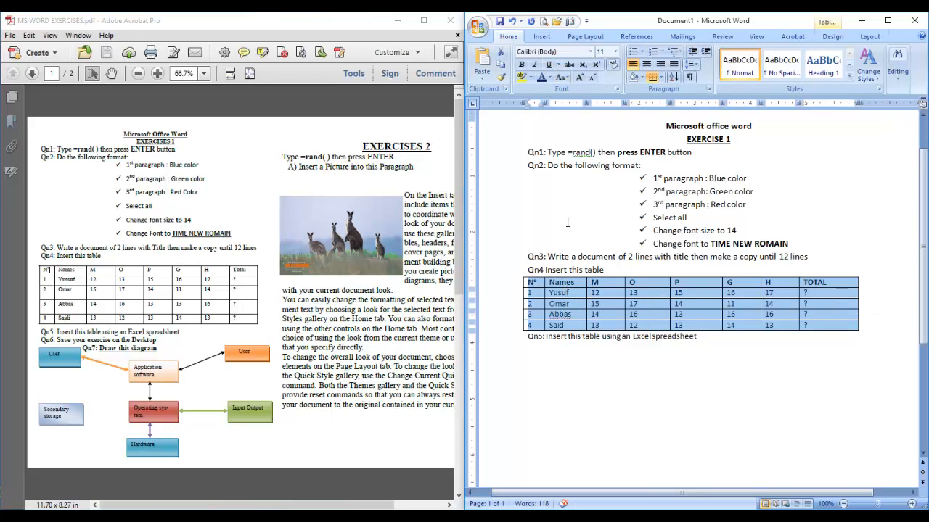
pyautogui.click(653, 352)
pyautogui.moveTo(633, 337); pyautogui.dragTo(697, 338)
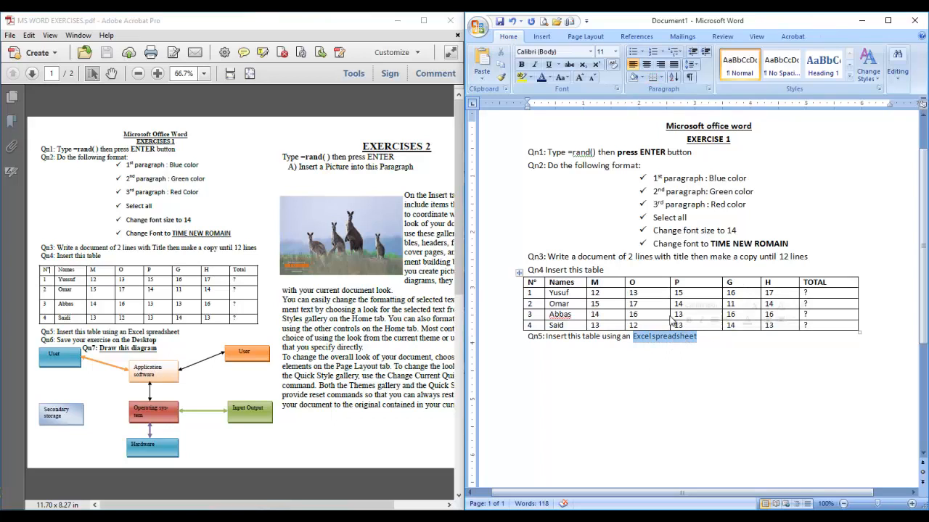
# Step: Make the words "Excel spreadsheet" in the Qn5 line bold and start a new line below it
pyautogui.click(522, 64)
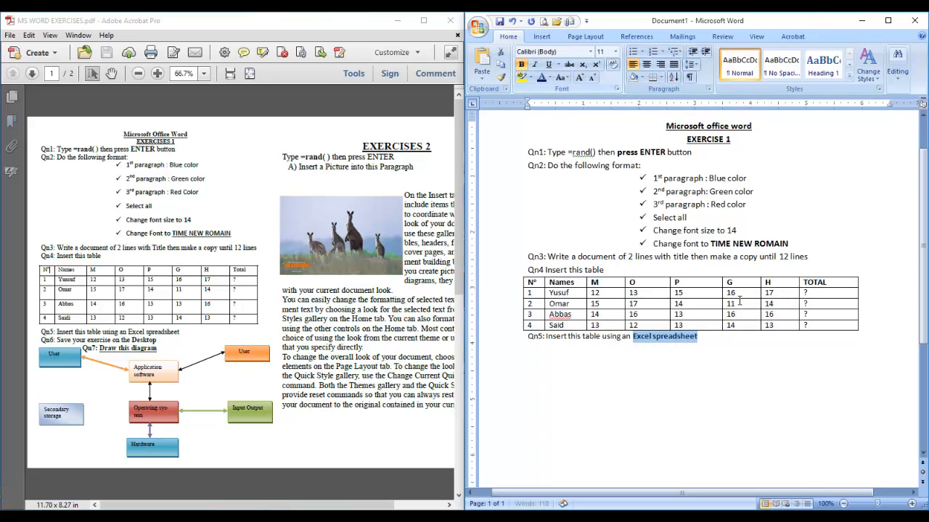
pyautogui.click(701, 336)
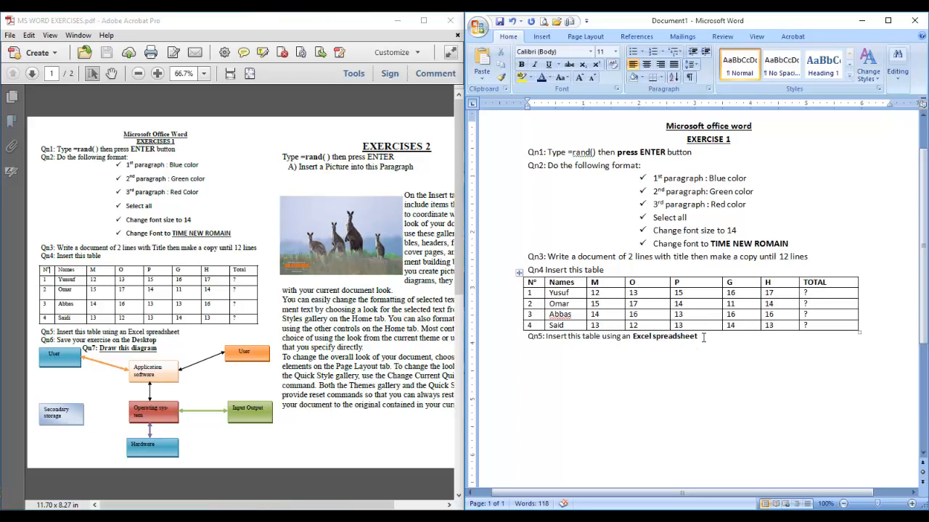
pyautogui.press('Return')
pyautogui.click(814, 294)
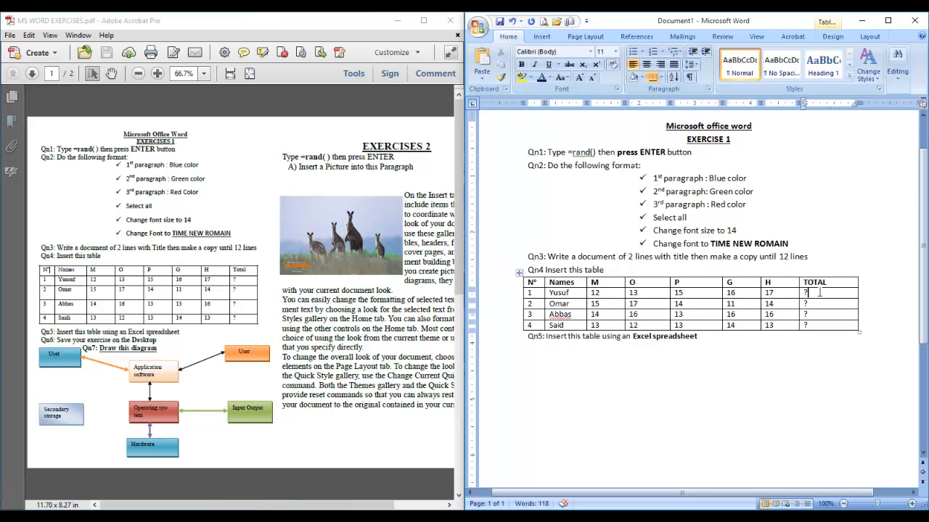
pyautogui.doubleClick(805, 293)
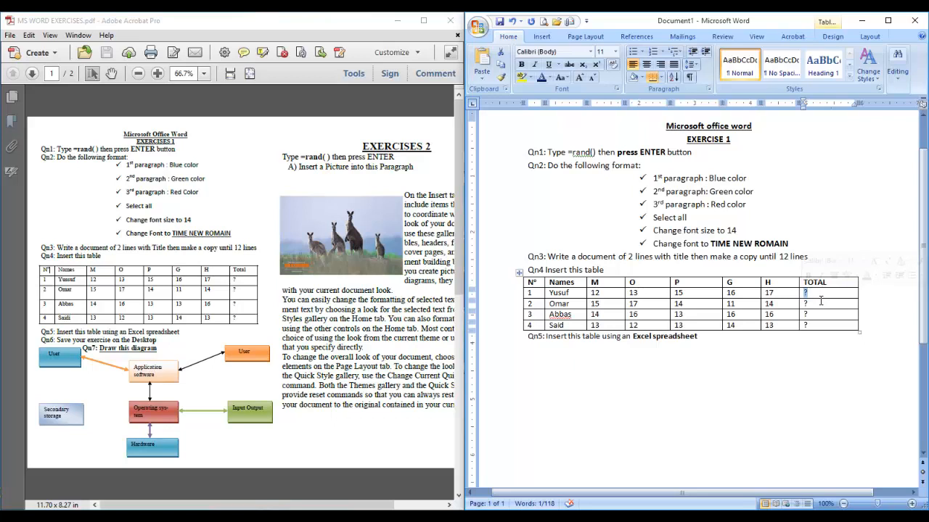
pyautogui.click(720, 350)
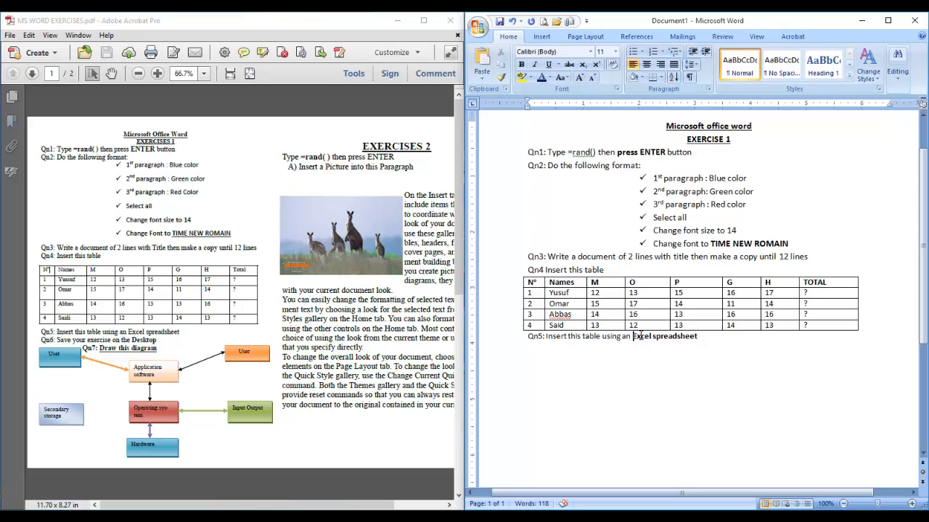
pyautogui.moveTo(633, 337); pyautogui.dragTo(688, 344)
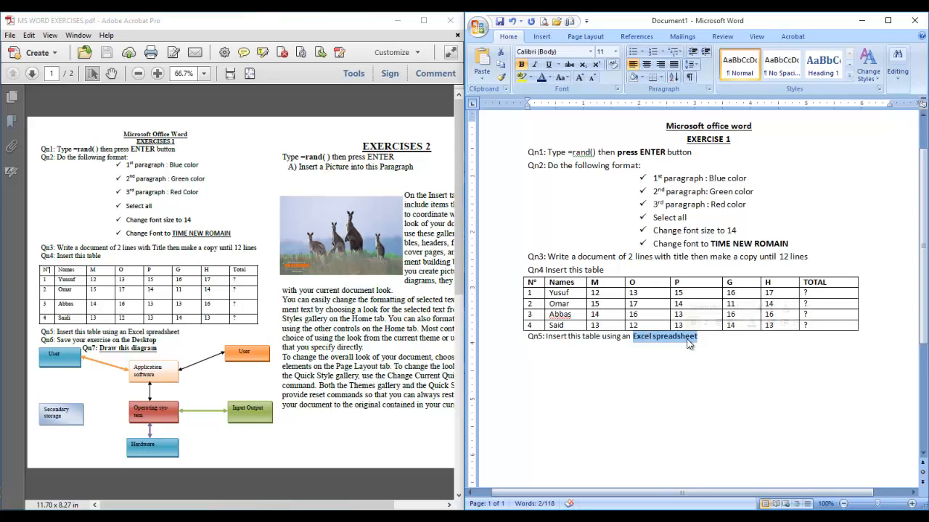
# Step: Maximize the Word document window and bring the start of the exercise page into view
pyautogui.click(887, 20)
pyautogui.scroll(2, 446, 201)
pyautogui.click(442, 178)
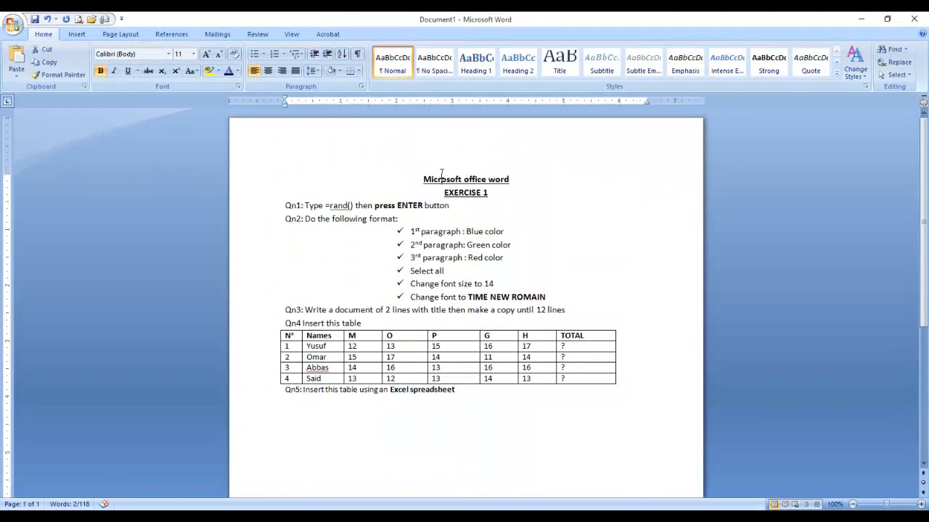
pyautogui.click(332, 335)
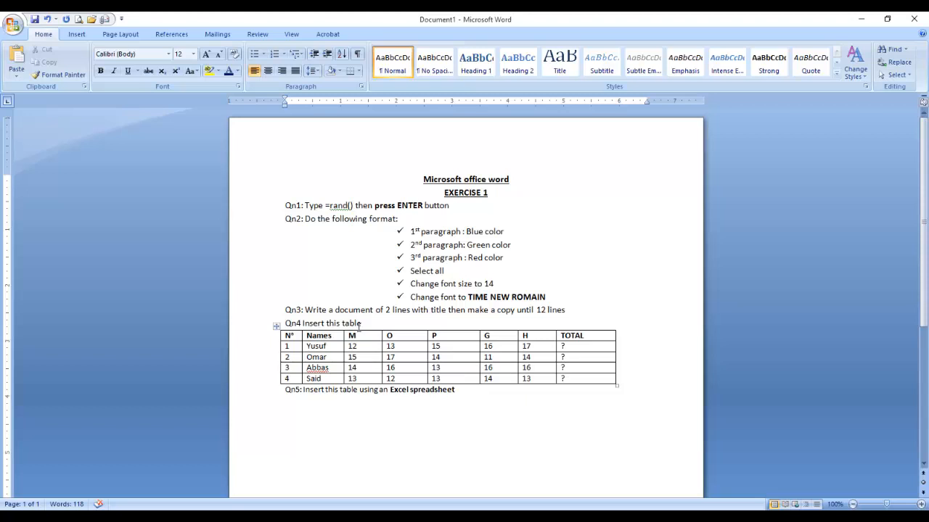
pyautogui.click(276, 327)
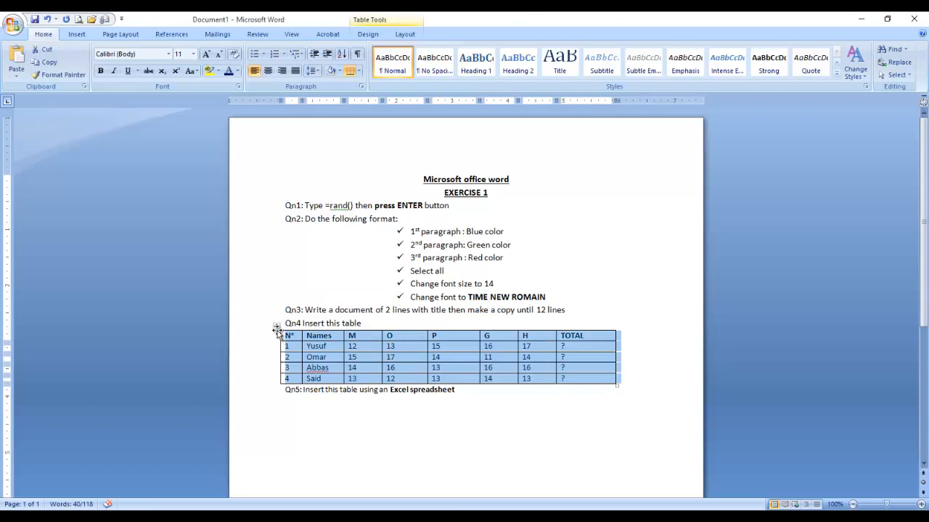
pyautogui.click(338, 358)
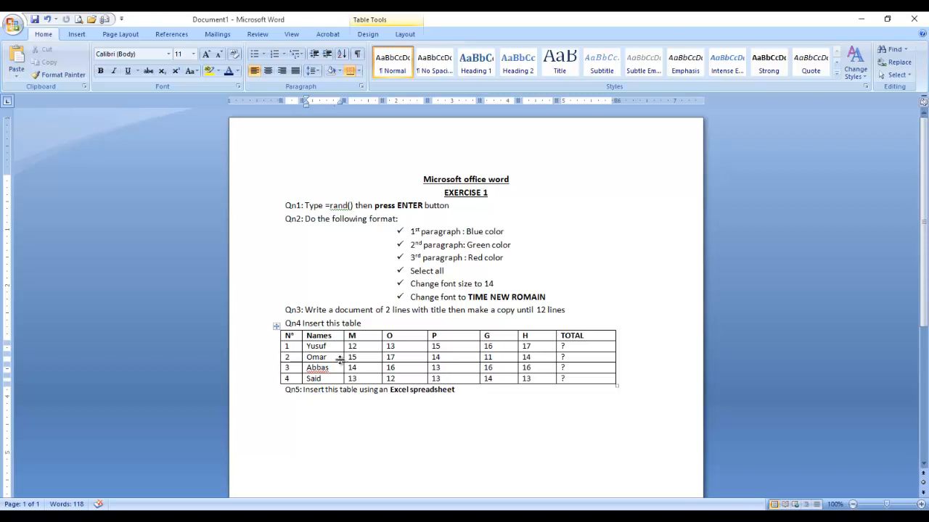
pyautogui.click(467, 392)
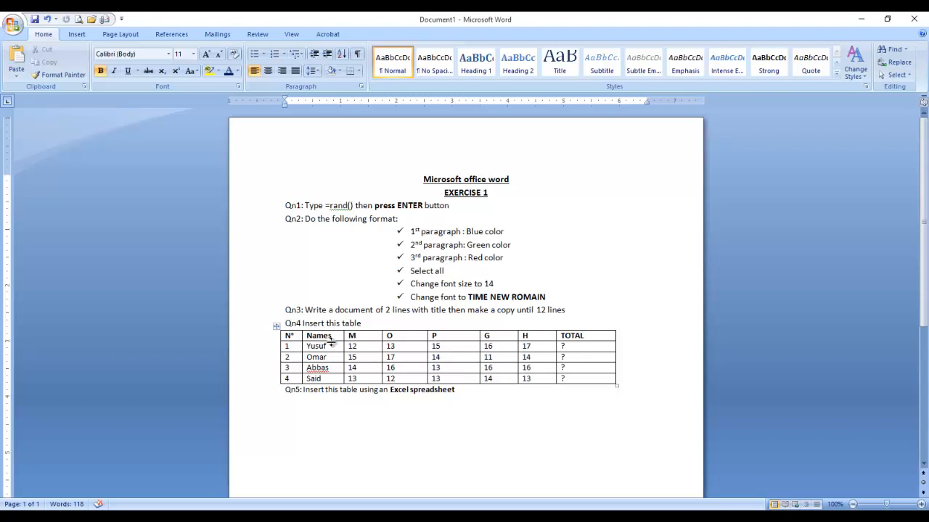
pyautogui.click(289, 335)
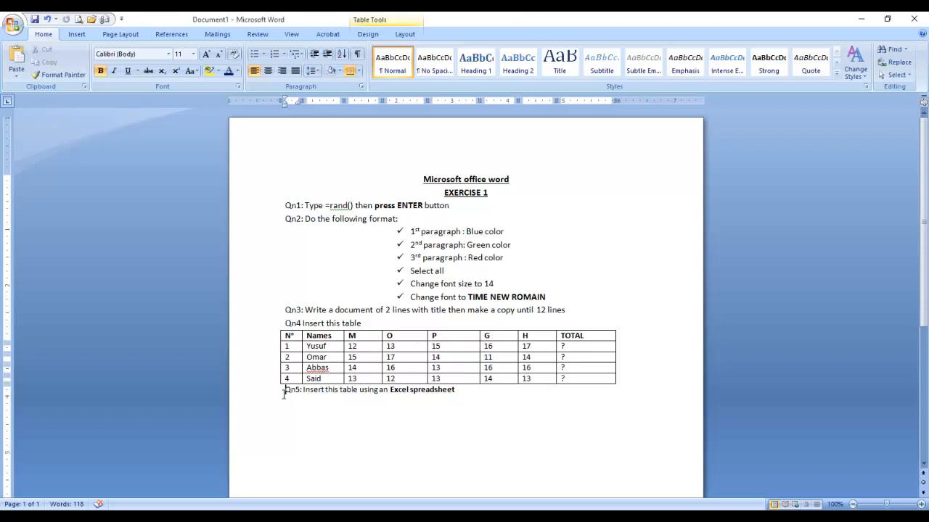
pyautogui.moveTo(283, 394); pyautogui.dragTo(441, 414)
pyautogui.click(442, 427)
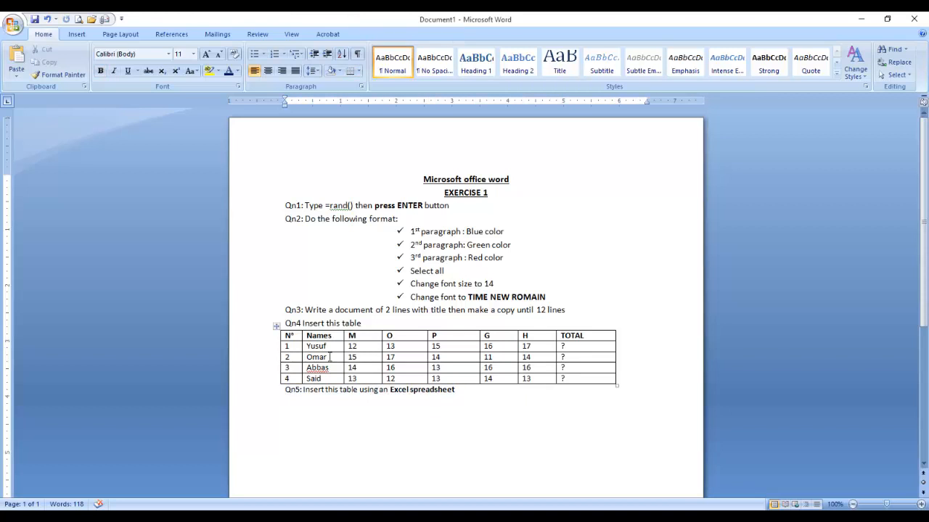
pyautogui.click(355, 348)
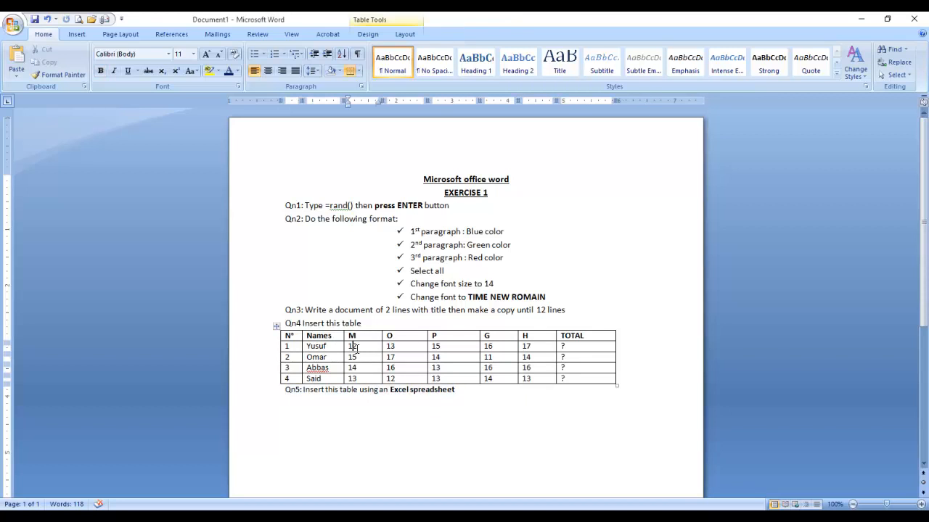
pyautogui.click(434, 346)
# Step: Insert an embedded Excel spreadsheet on the empty line below the Qn5 text
pyautogui.click(460, 435)
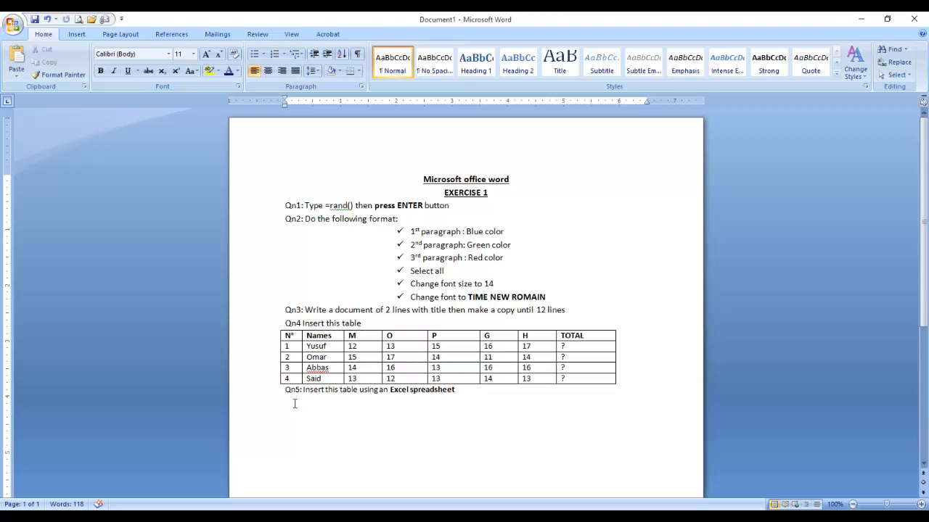
pyautogui.click(78, 35)
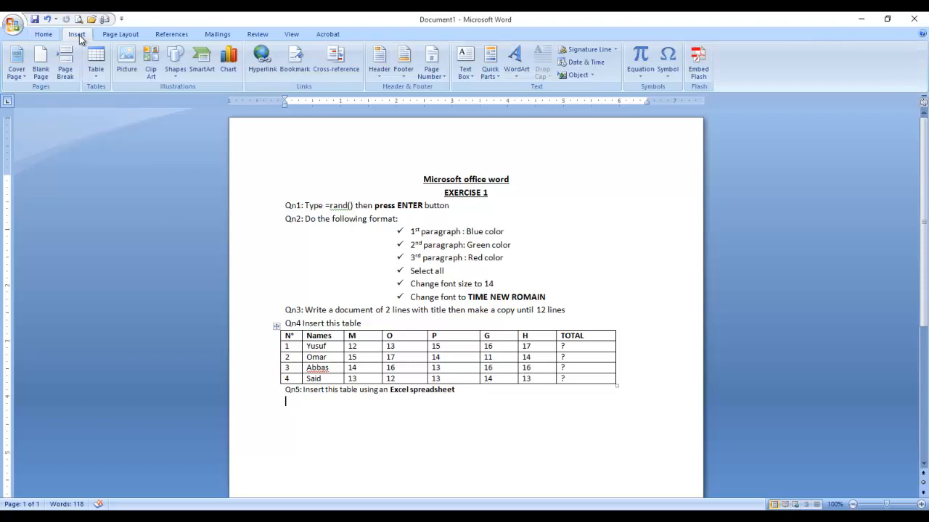
pyautogui.click(98, 75)
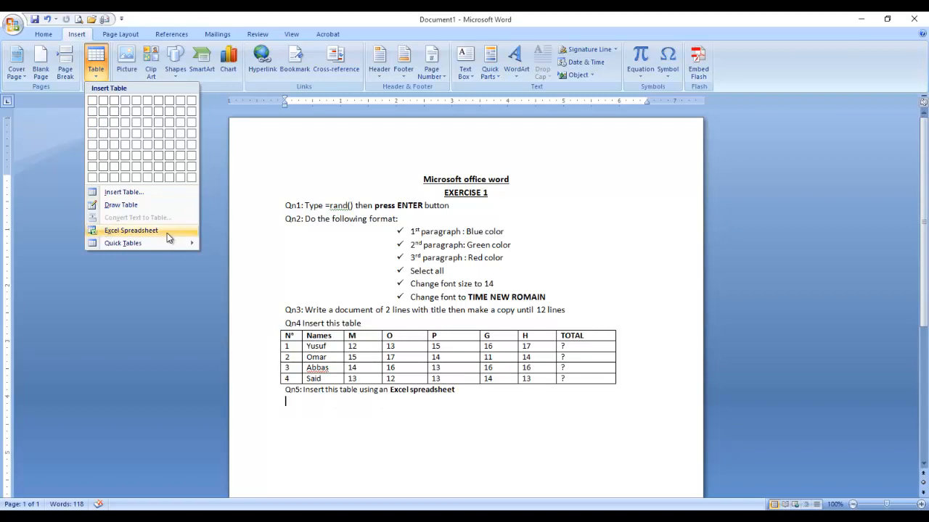
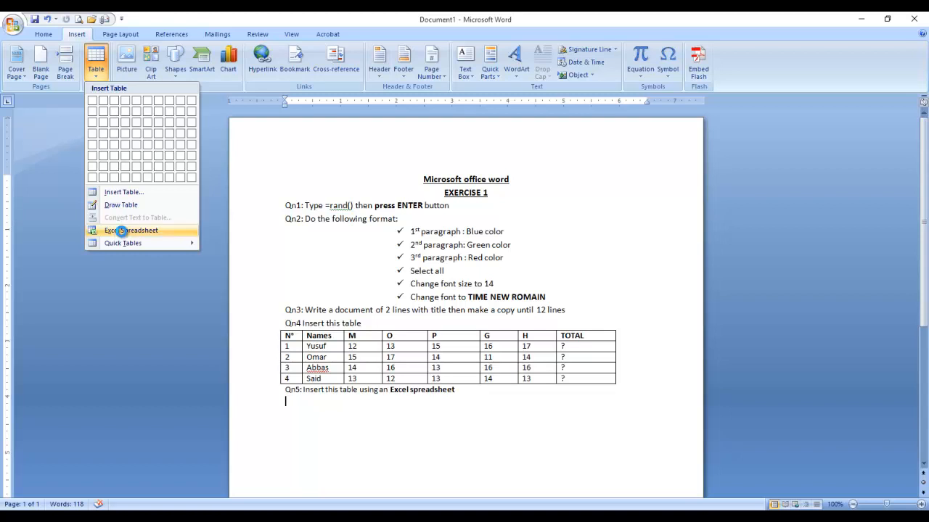
pyautogui.click(116, 234)
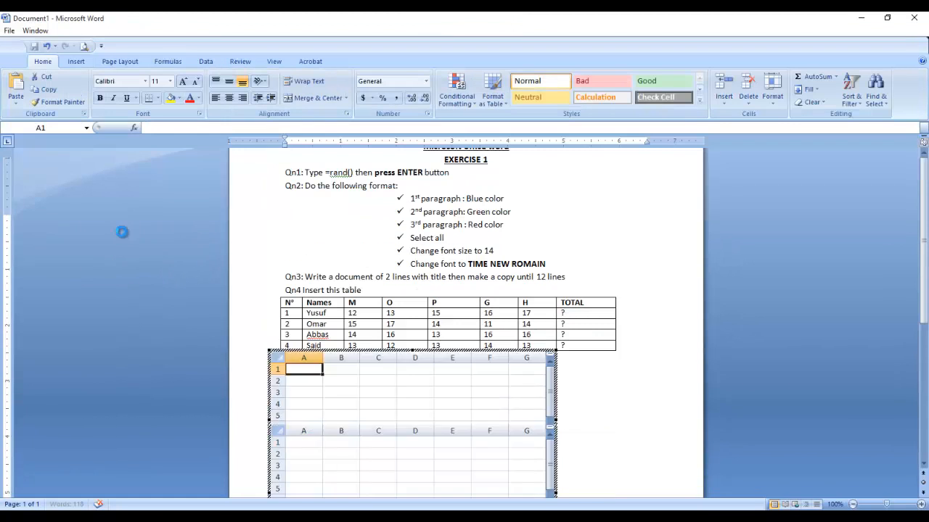
pyautogui.click(352, 372)
pyautogui.click(322, 372)
pyautogui.click(379, 369)
pyautogui.click(444, 369)
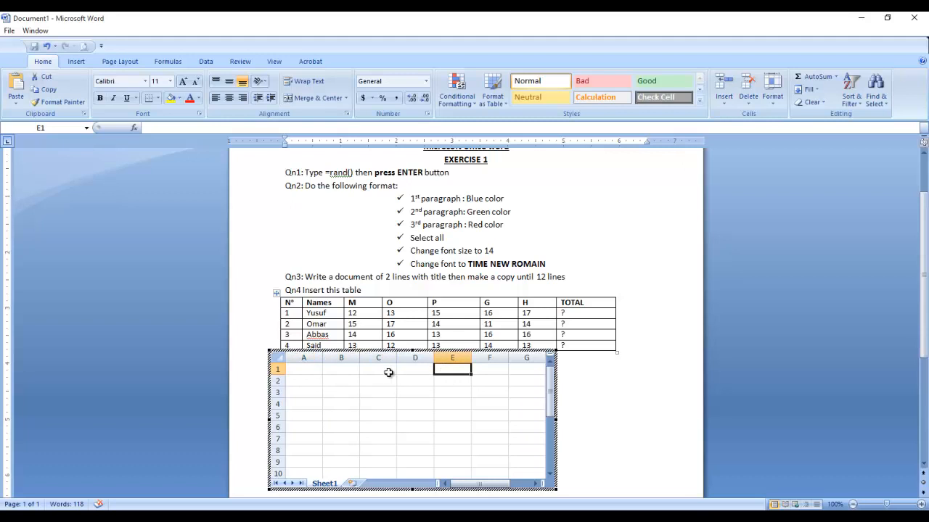
pyautogui.click(367, 371)
pyautogui.click(319, 371)
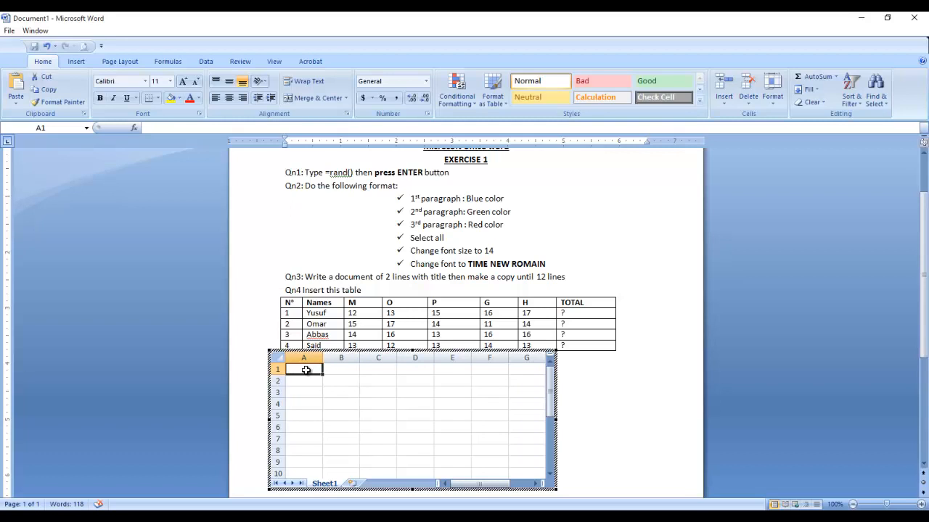
pyautogui.click(322, 372)
pyautogui.click(308, 368)
pyautogui.click(347, 377)
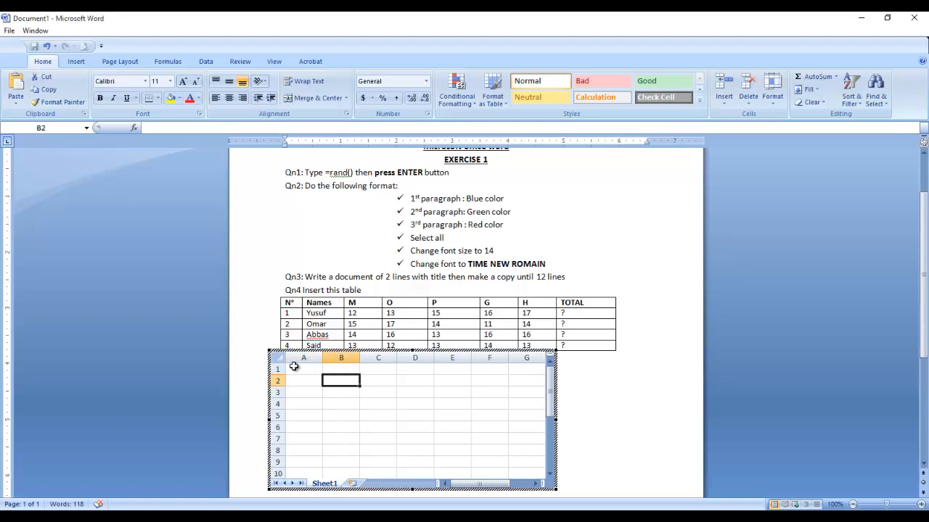
pyautogui.click(304, 358)
pyautogui.click(341, 357)
pyautogui.click(378, 358)
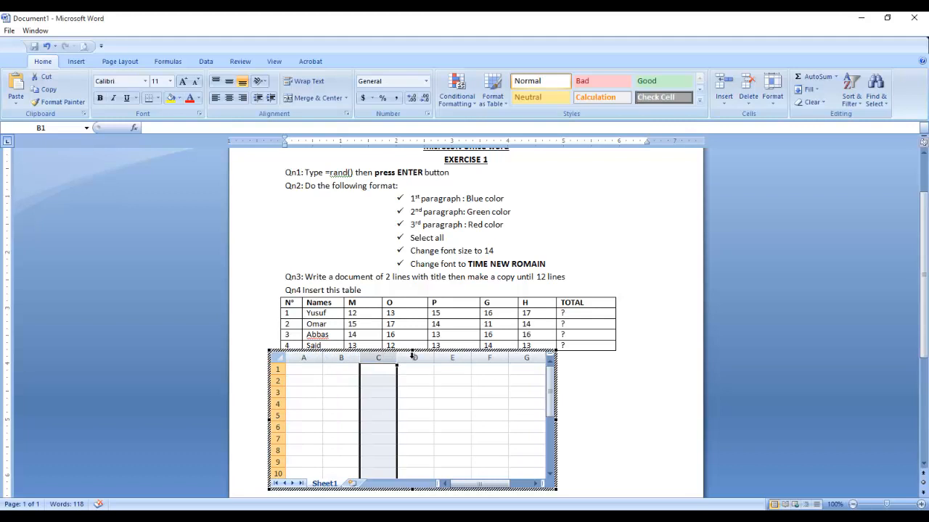
pyautogui.click(415, 357)
pyautogui.click(452, 358)
pyautogui.click(489, 358)
pyautogui.click(526, 358)
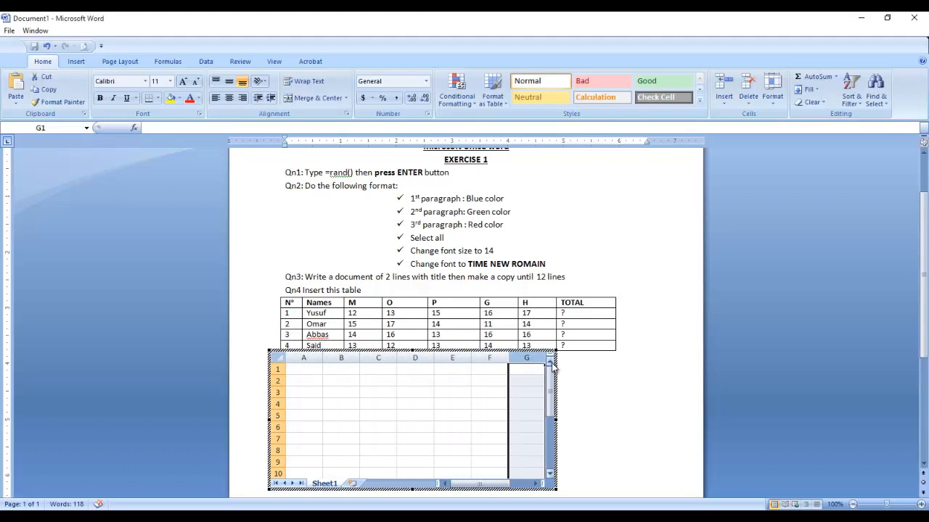
pyautogui.click(303, 359)
pyautogui.click(305, 370)
pyautogui.click(326, 359)
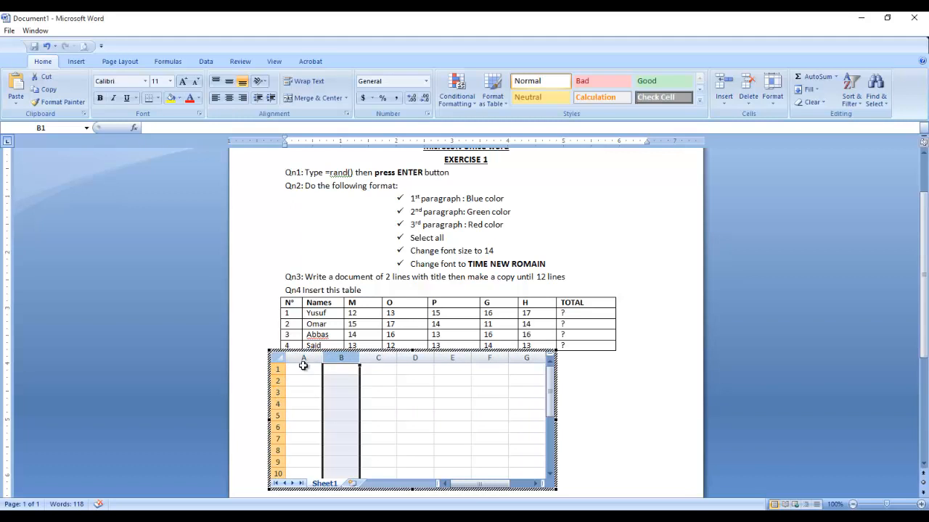
pyautogui.moveTo(303, 358); pyautogui.dragTo(438, 358)
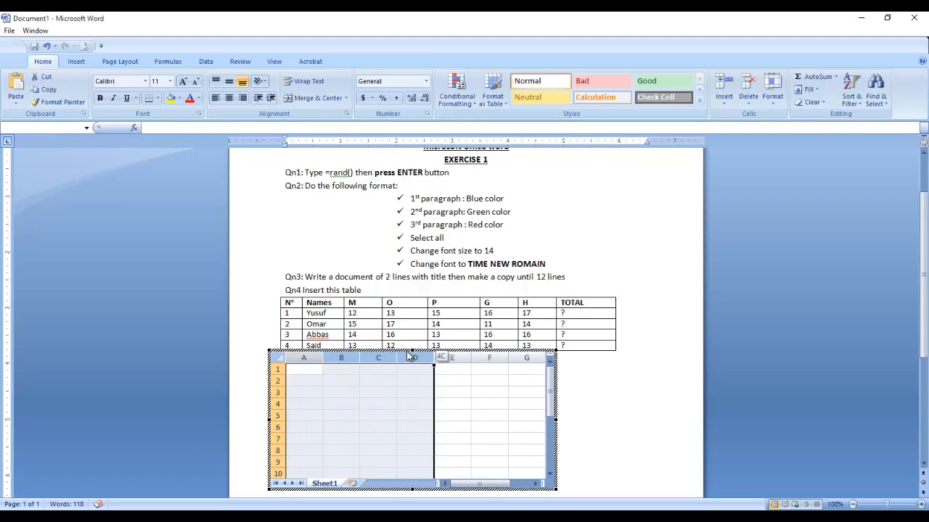
pyautogui.click(303, 357)
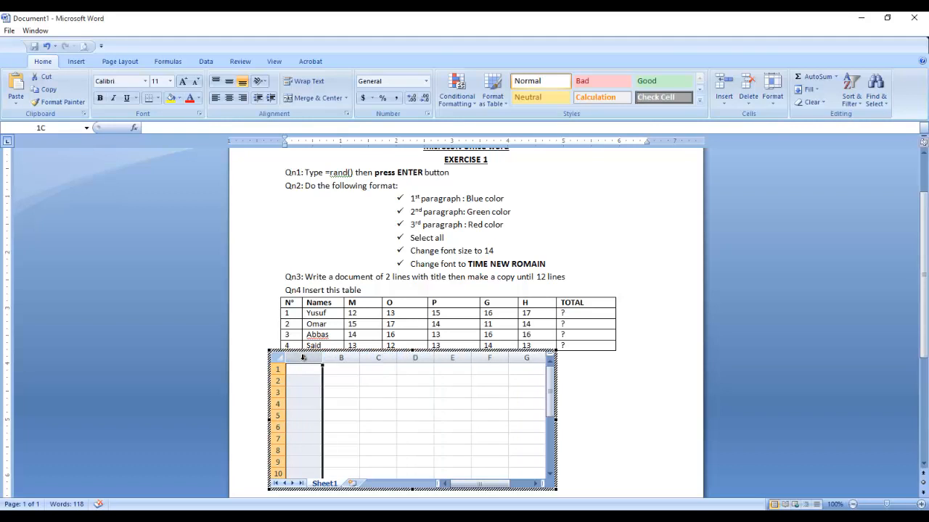
pyautogui.moveTo(278, 375); pyautogui.dragTo(277, 373)
# Step: Enter the heading No in cell A1 of the embedded spreadsheet and the numbers 1 to 4 in the cells beneath it
pyautogui.click(302, 368)
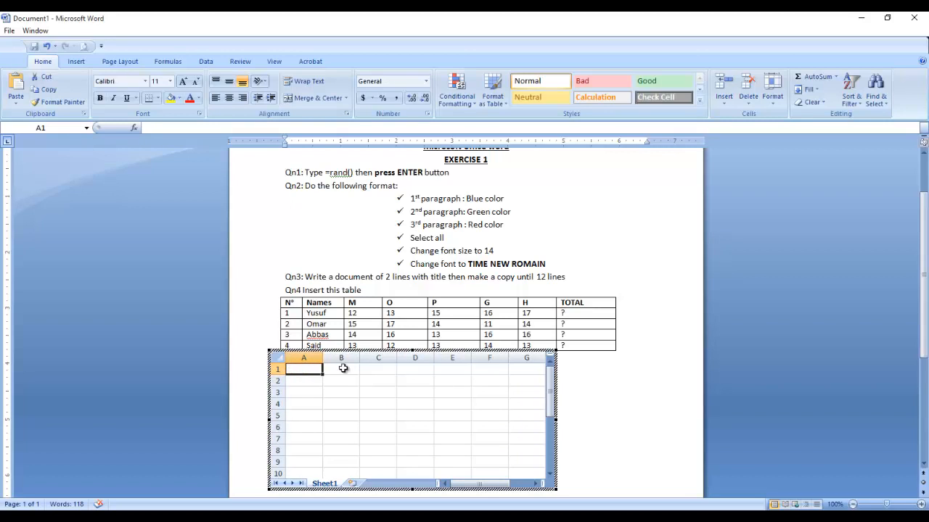
pyautogui.write('No')
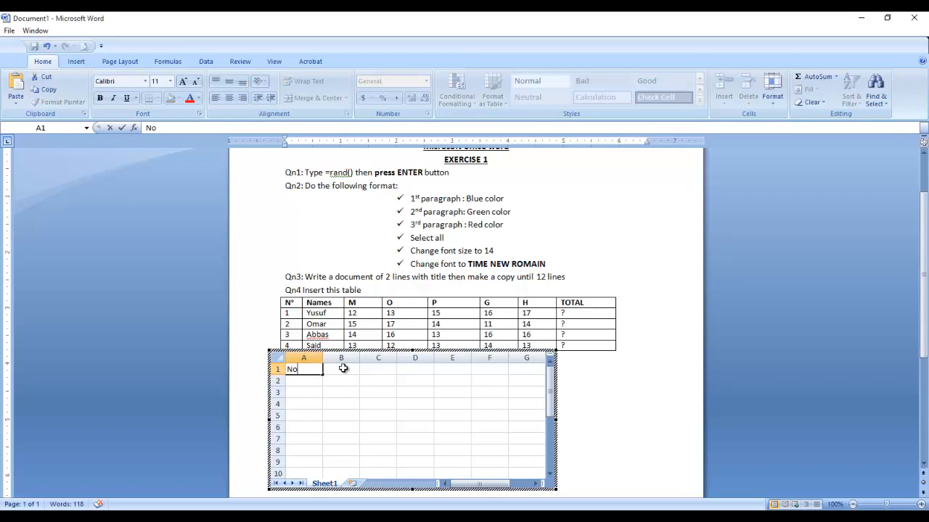
pyautogui.press('Return')
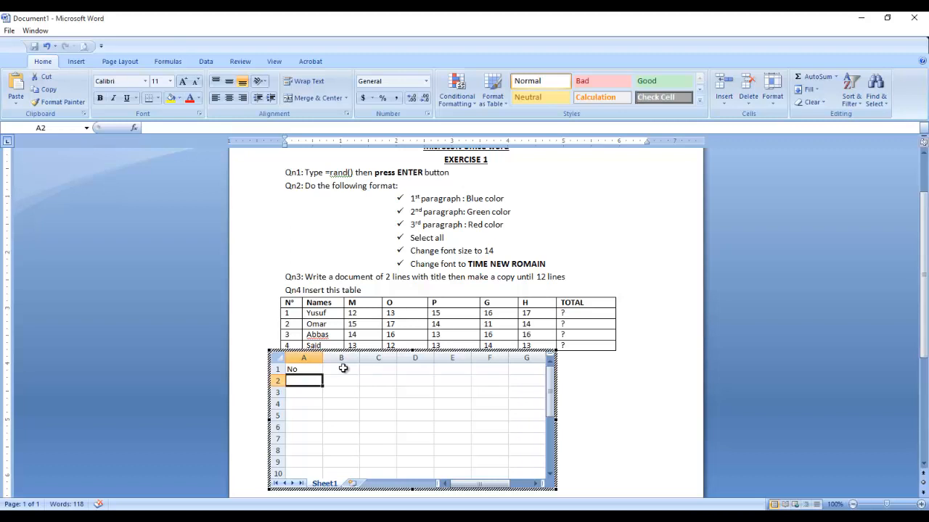
pyautogui.write('1')
pyautogui.press('Return')
pyautogui.write('2')
pyautogui.press('Return')
pyautogui.write('3')
pyautogui.press('Return')
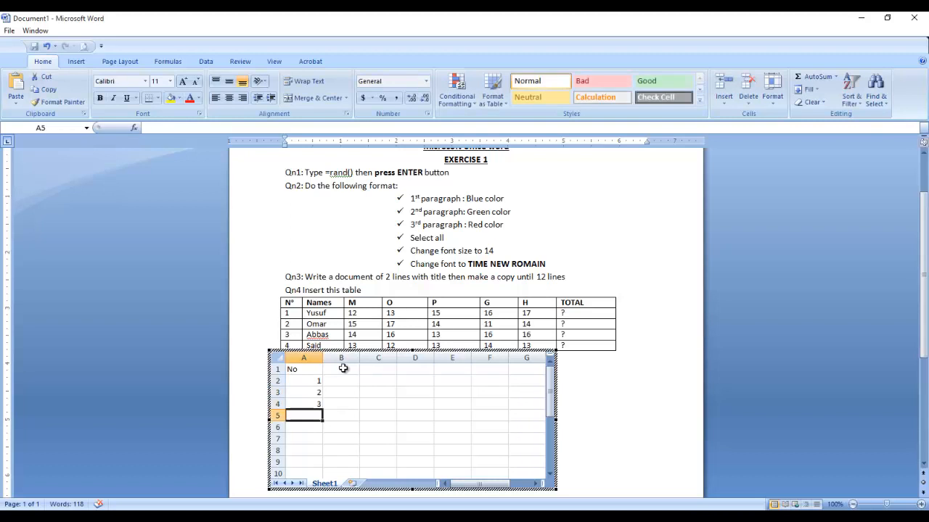
pyautogui.write('4')
pyautogui.press('Return')
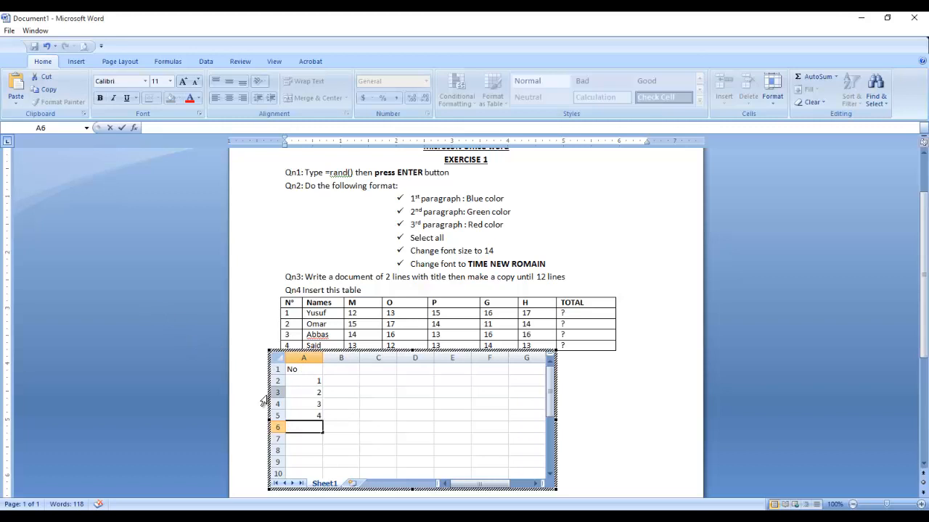
# Step: Enter the headings Names, M, O, P, G and H in cells B1 to G1 of the embedded spreadsheet
pyautogui.moveTo(307, 369); pyautogui.dragTo(310, 413)
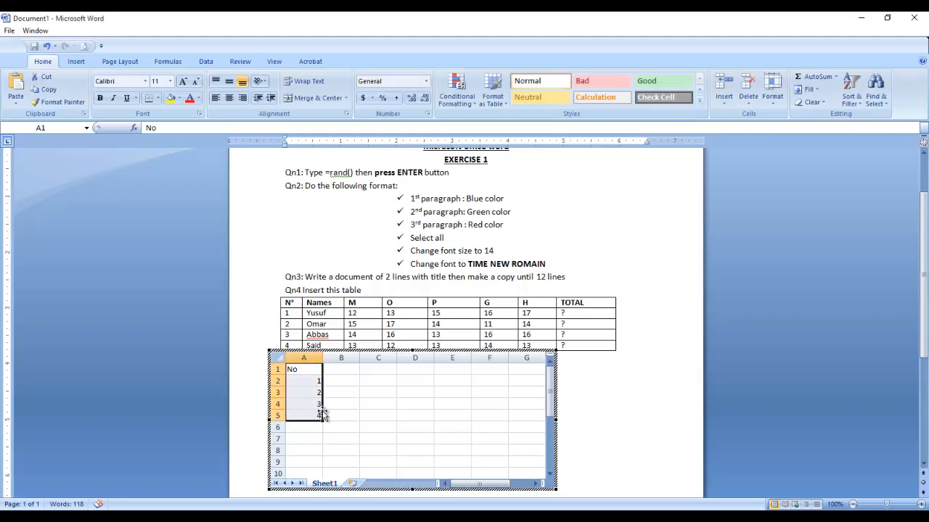
pyautogui.click(346, 372)
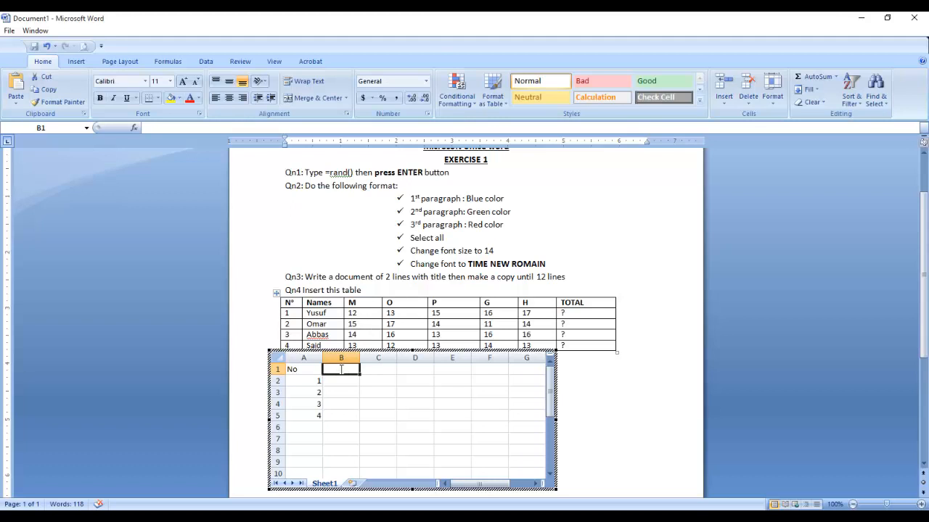
pyautogui.write('Names')
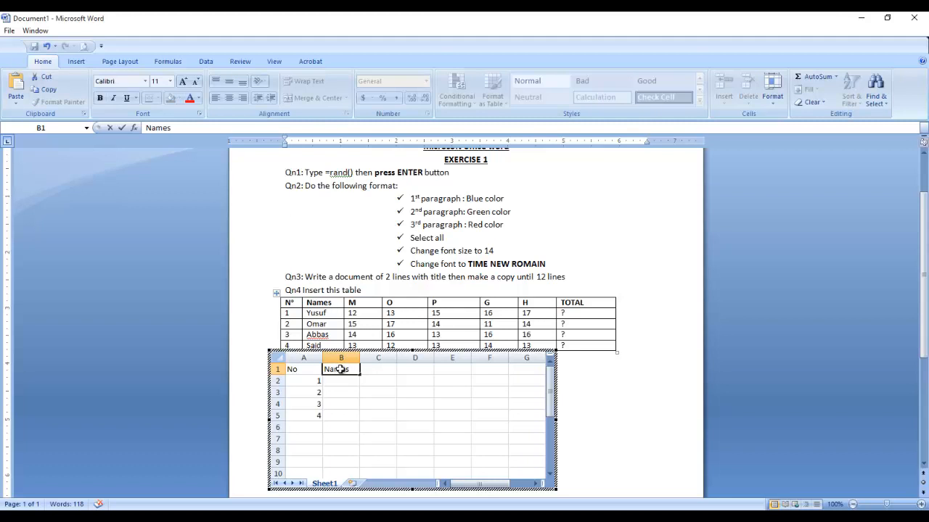
pyautogui.press('Tab')
pyautogui.write('M')
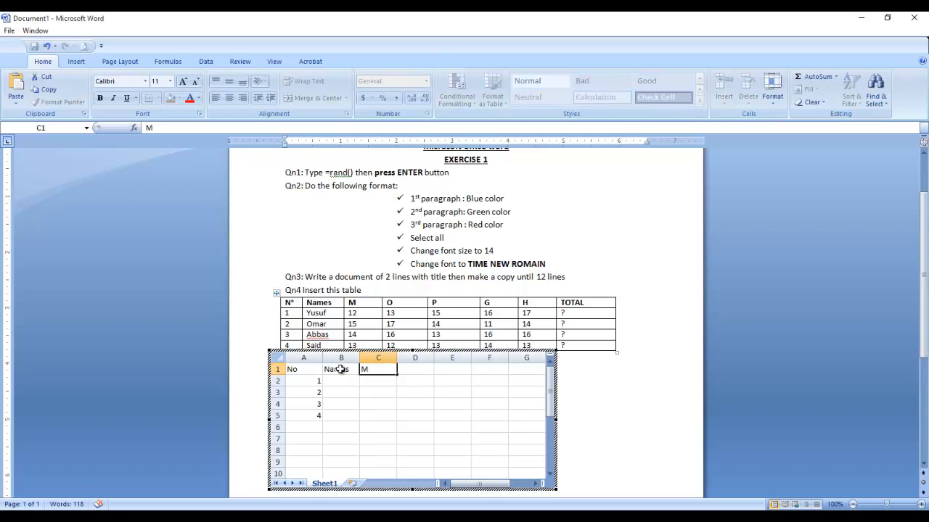
pyautogui.press('Tab')
pyautogui.write('O')
pyautogui.press('Tab')
pyautogui.write('P')
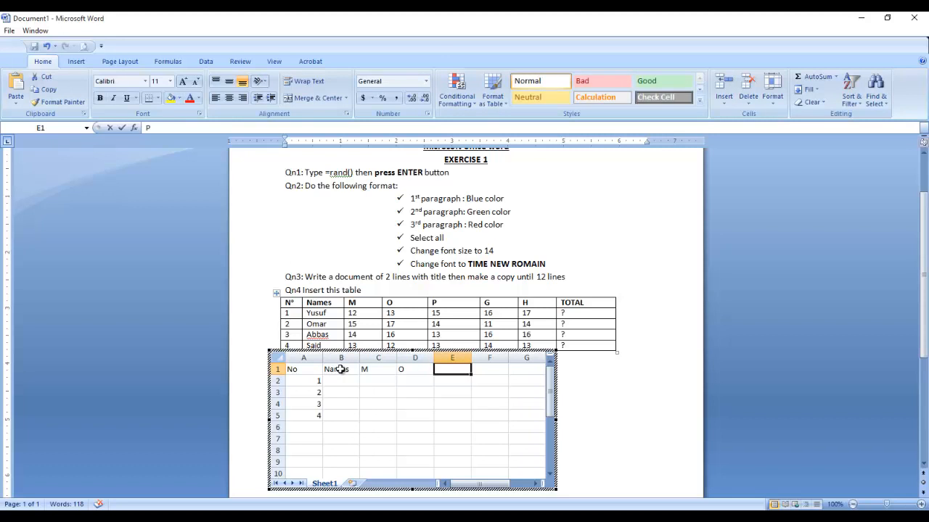
pyautogui.press('Tab')
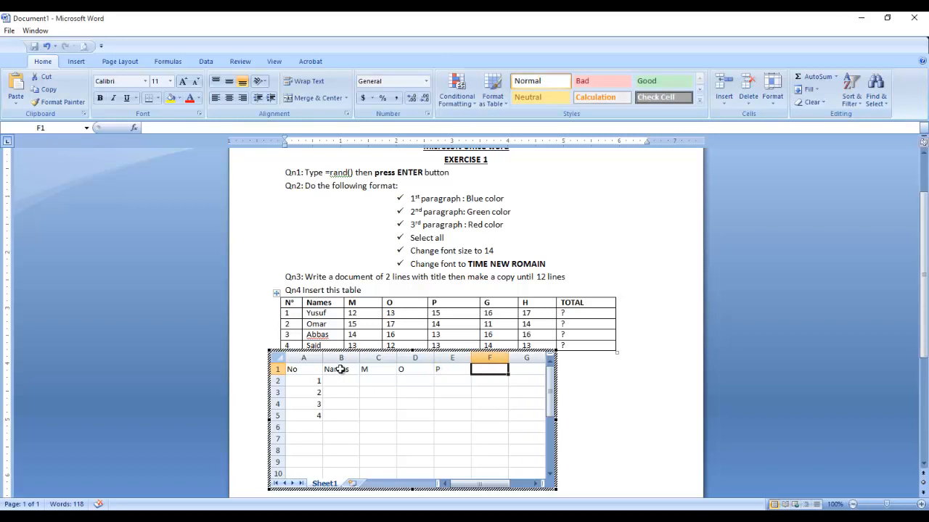
pyautogui.write('GH')
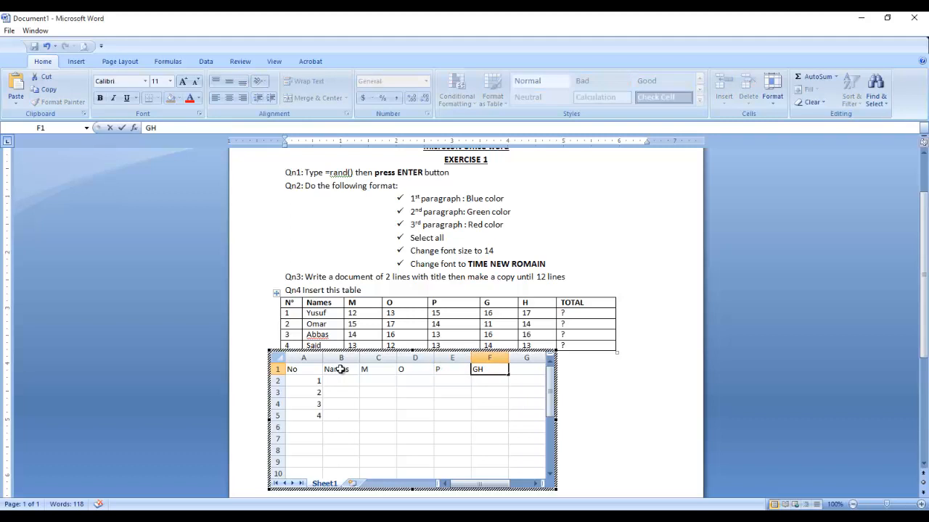
pyautogui.press('BackSpace')
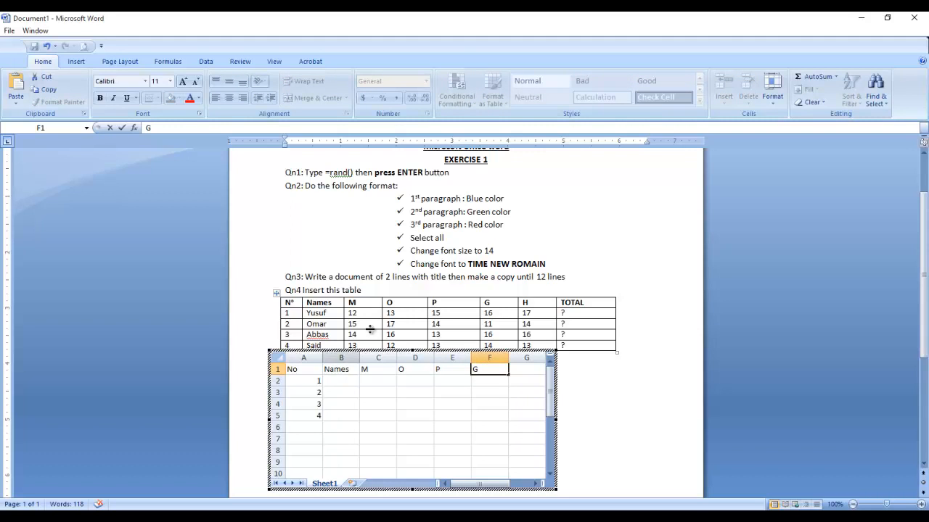
pyautogui.click(520, 370)
pyautogui.write('H')
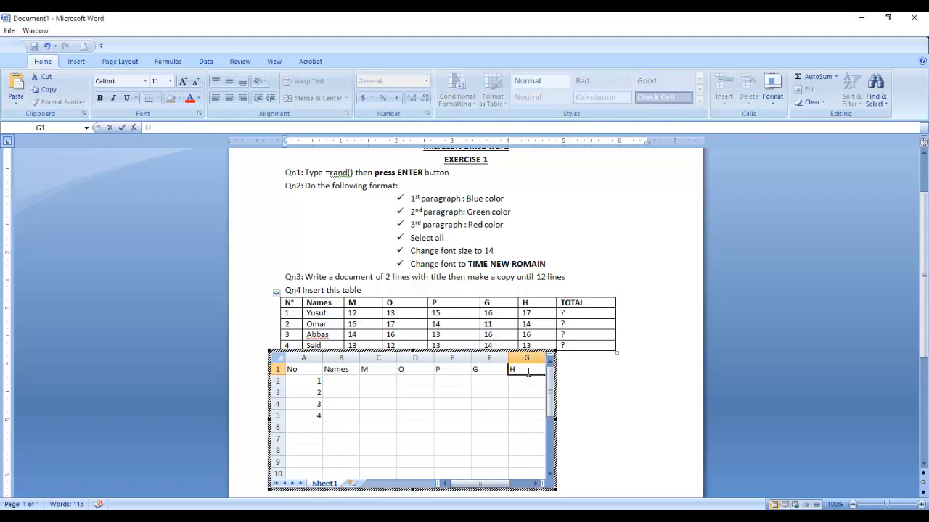
pyautogui.click(520, 404)
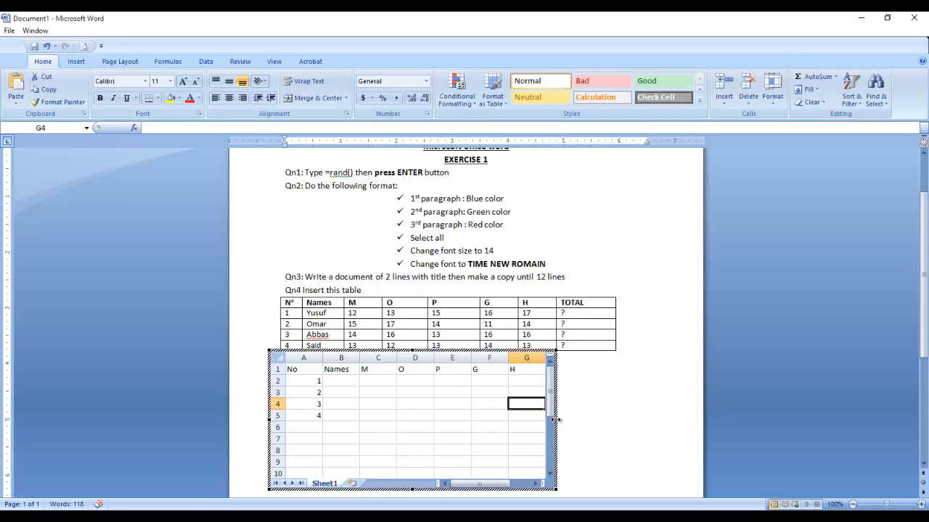
# Step: Widen the embedded spreadsheet to include column H and enter the heading Total in cell H1
pyautogui.moveTo(555, 419); pyautogui.dragTo(596, 419)
pyautogui.click(563, 366)
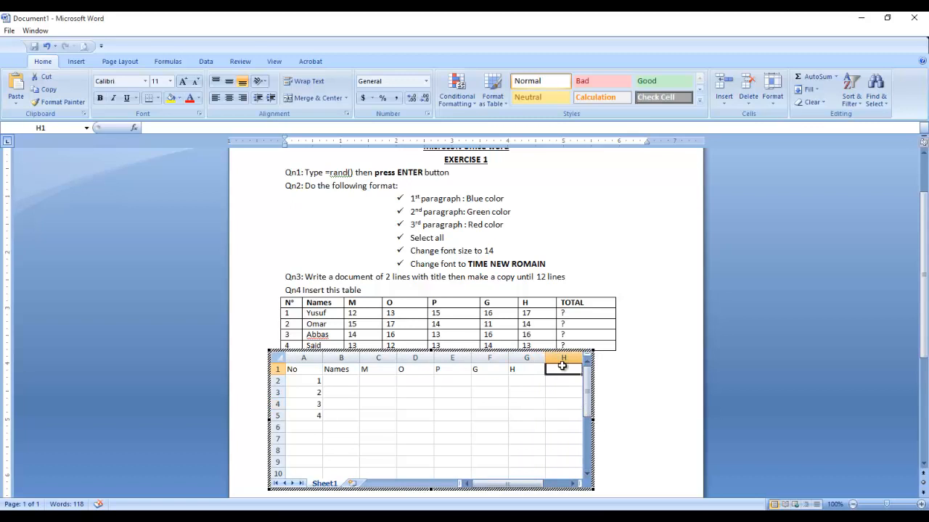
pyautogui.write('Tota')
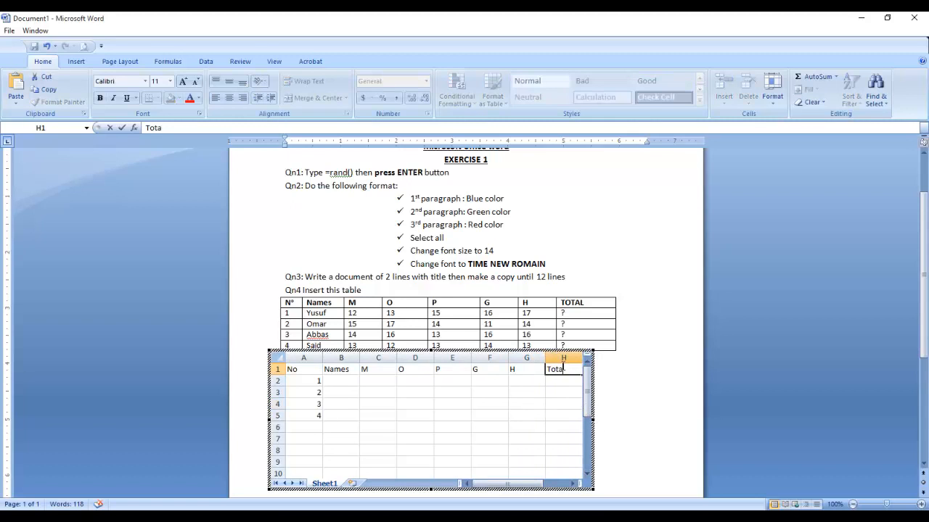
pyautogui.write('l')
pyautogui.click(571, 427)
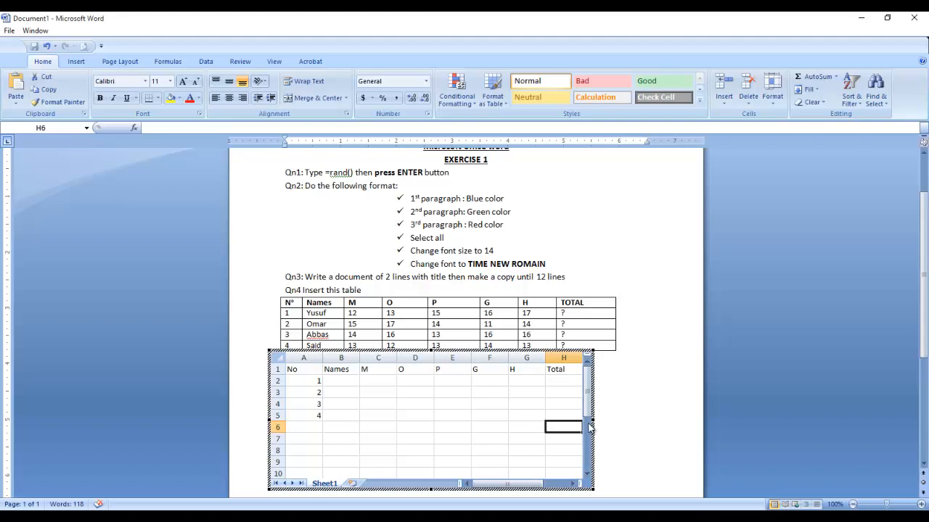
# Step: Resize the embedded spreadsheet frame to span only columns A to H and rows 1 to 5
pyautogui.moveTo(591, 419); pyautogui.dragTo(648, 418)
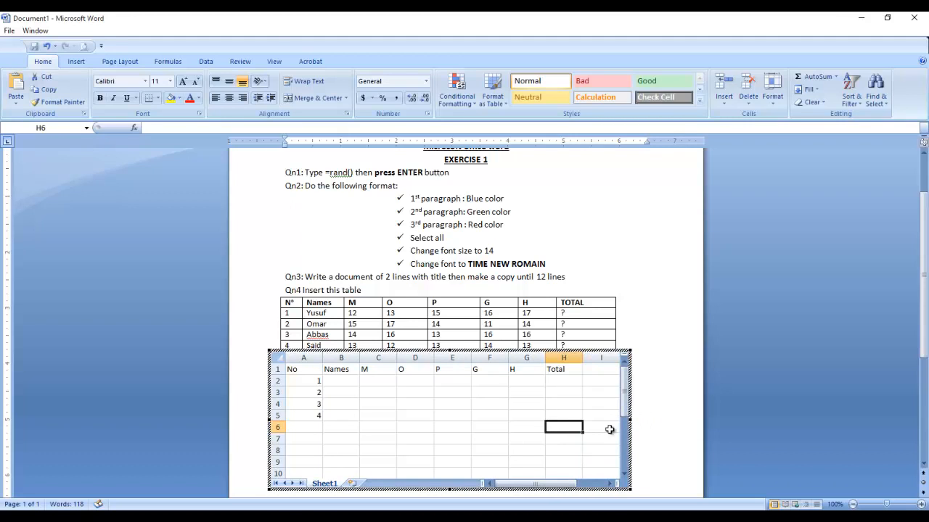
pyautogui.moveTo(628, 421); pyautogui.dragTo(595, 420)
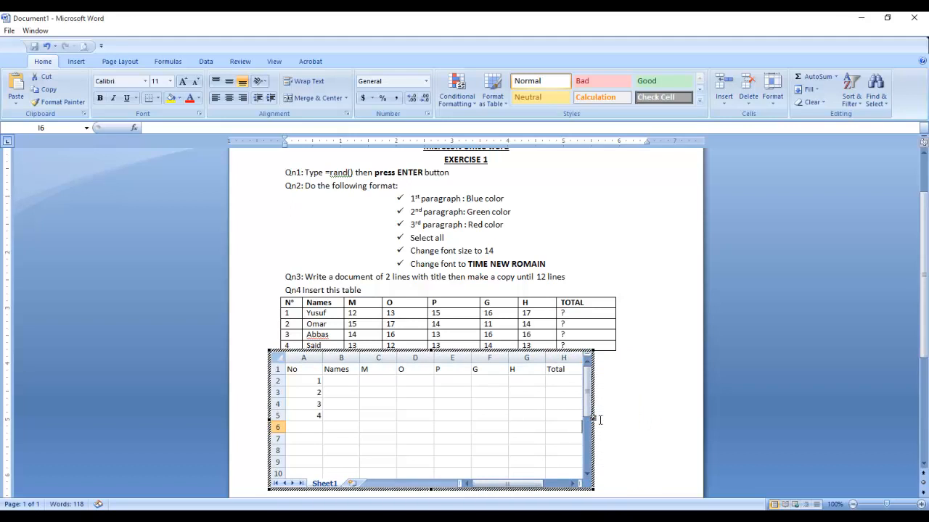
pyautogui.click(430, 473)
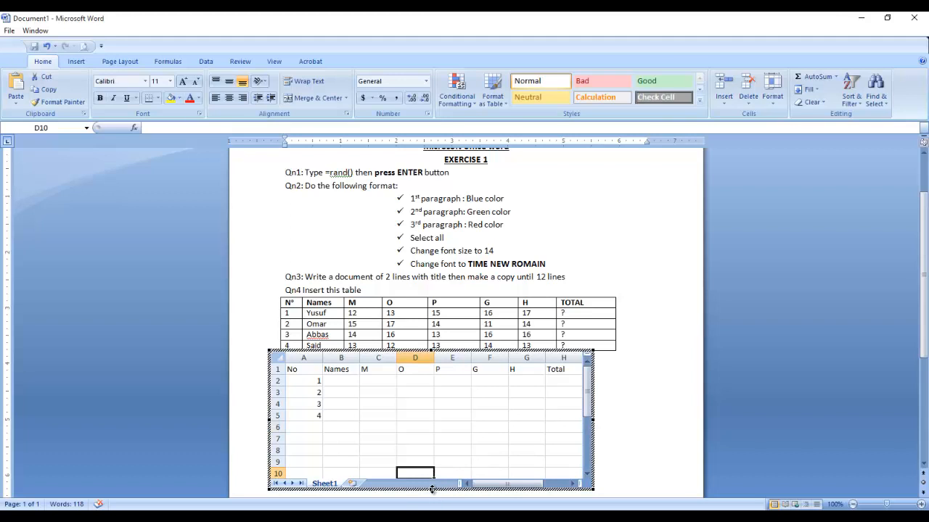
pyautogui.moveTo(435, 491); pyautogui.dragTo(430, 426)
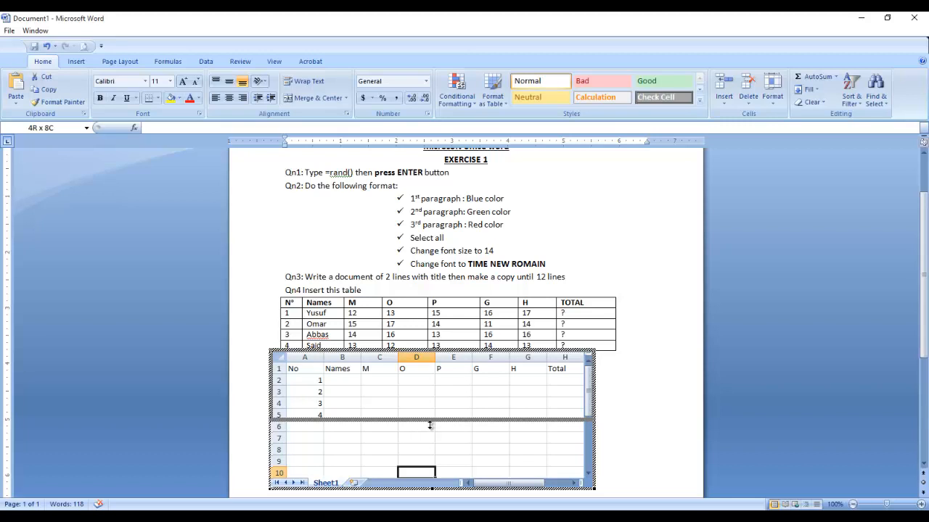
pyautogui.moveTo(430, 426); pyautogui.dragTo(428, 425)
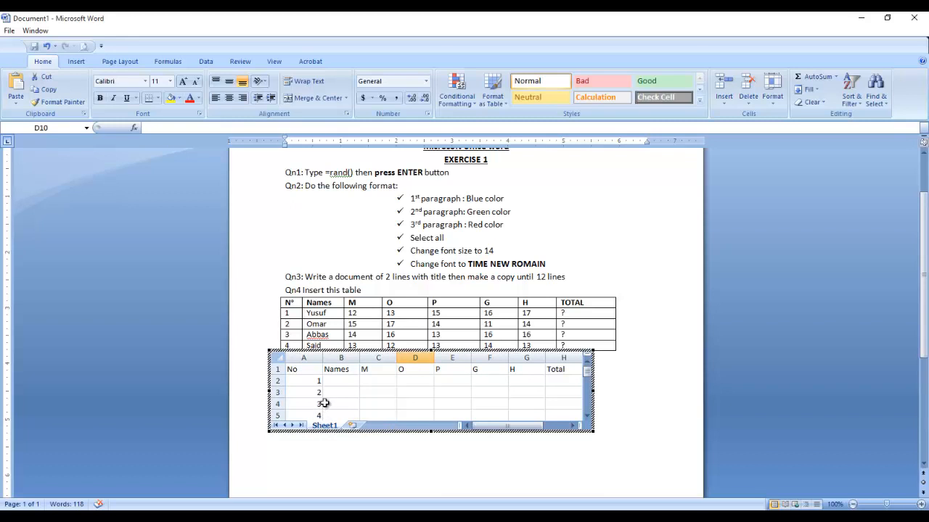
# Step: Paste the copied Qn4 table into the embedded spreadsheet starting at cell A1
pyautogui.click(339, 380)
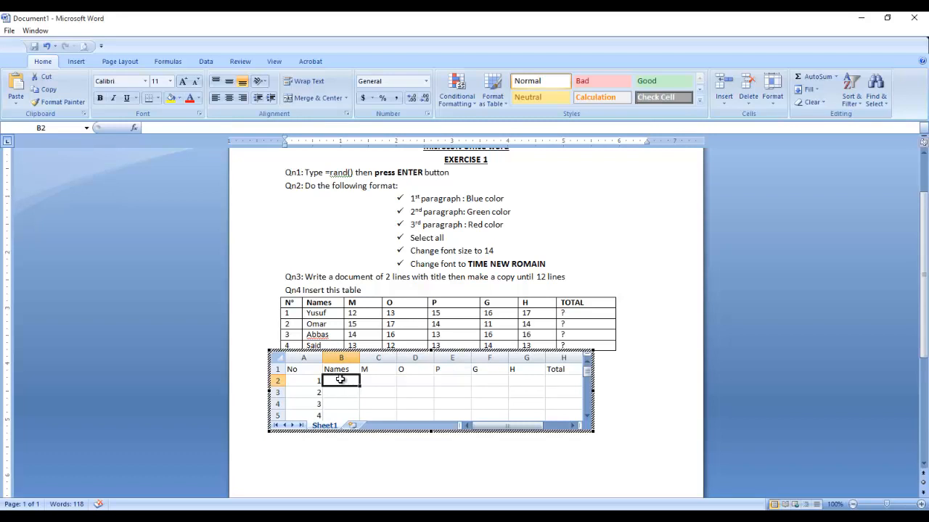
pyautogui.click(298, 369)
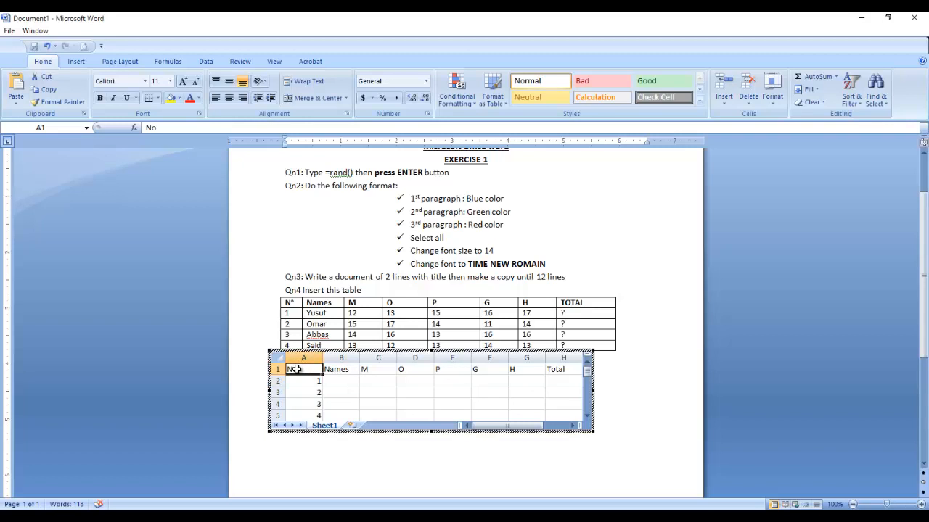
pyautogui.hotkey('ctrl', 'v')
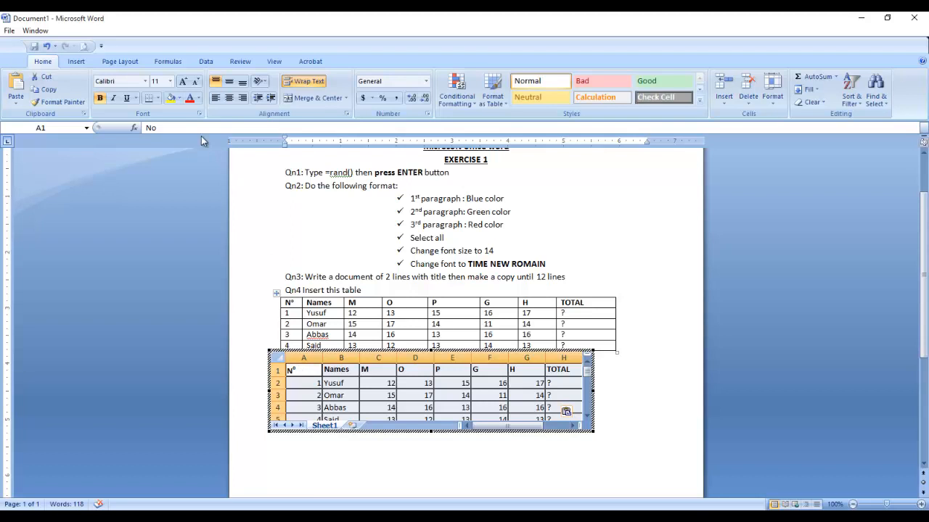
# Step: Remove all borders from the pasted table cells and return from the embedded spreadsheet to the Word document
pyautogui.click(157, 97)
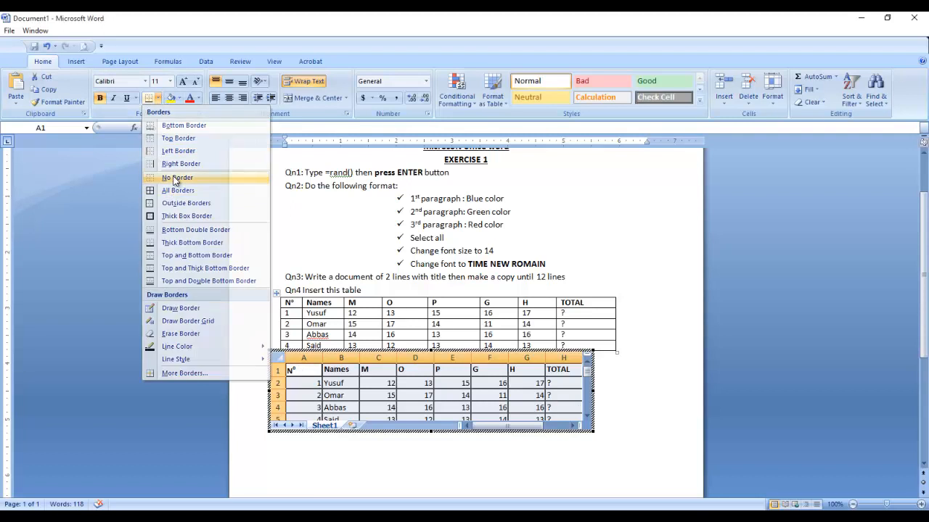
pyautogui.click(174, 177)
pyautogui.click(562, 384)
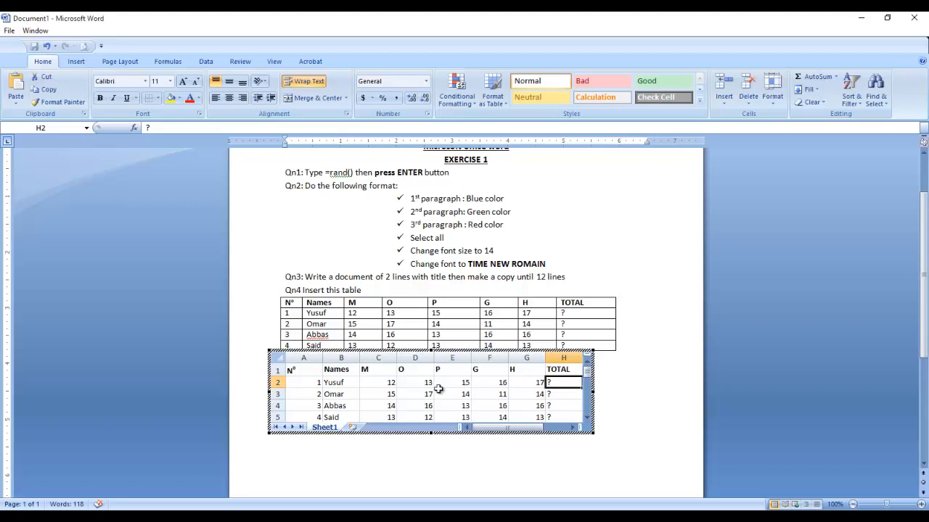
pyautogui.click(648, 371)
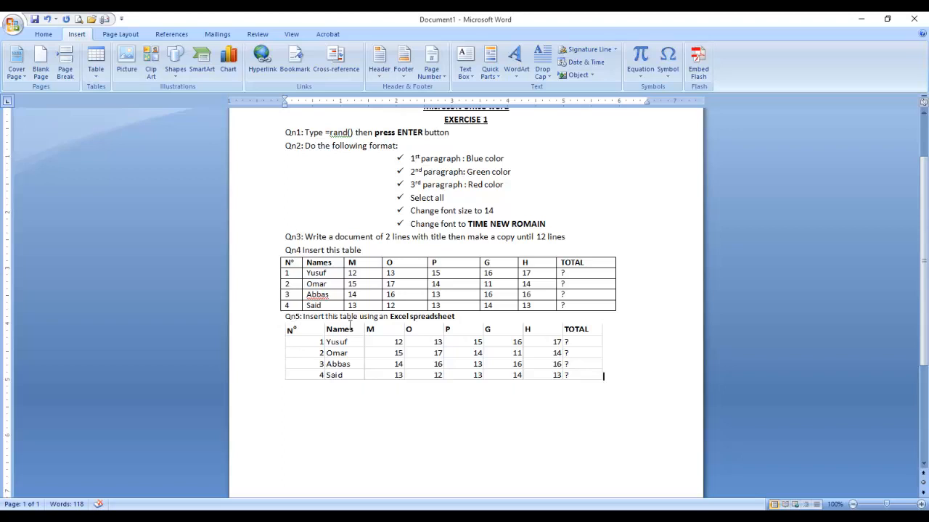
# Step: Add an empty line above and an empty line below the Qn5 text
pyautogui.click(457, 317)
pyautogui.press('Return')
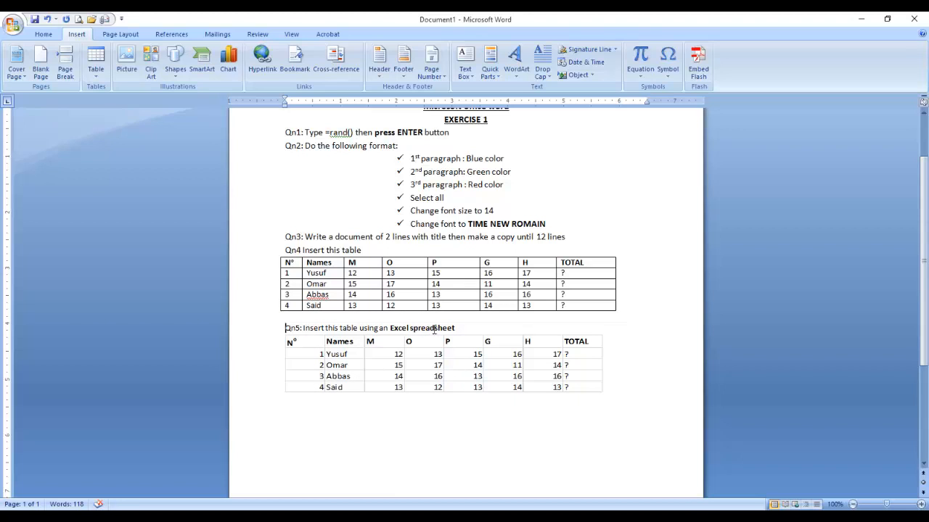
pyautogui.press('Return')
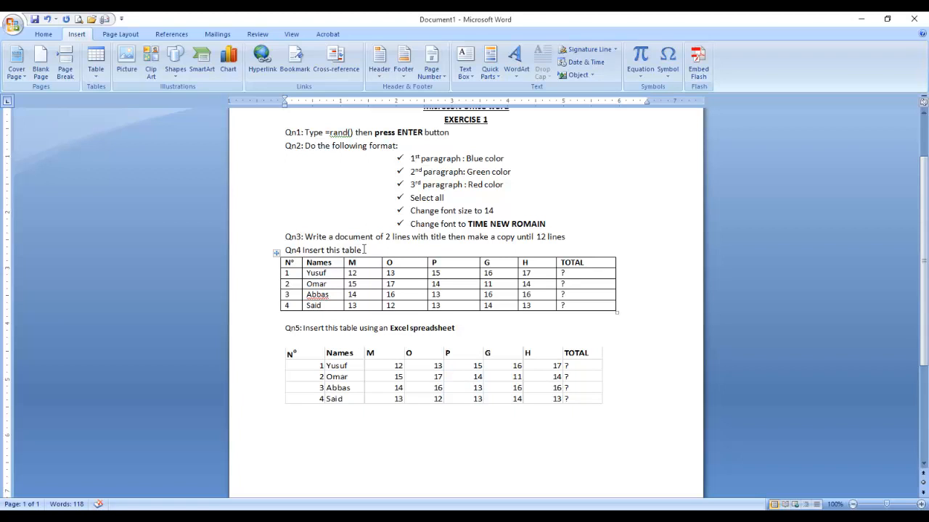
pyautogui.click(373, 395)
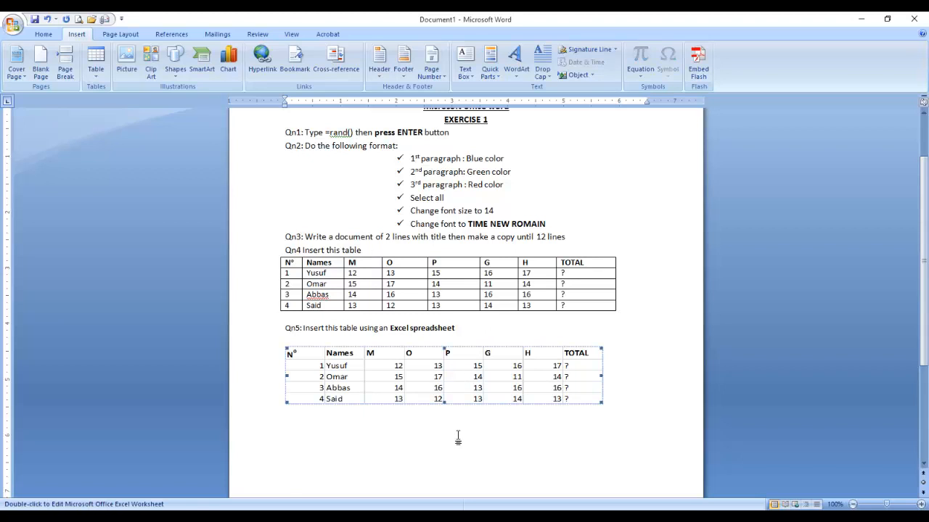
pyautogui.click(653, 338)
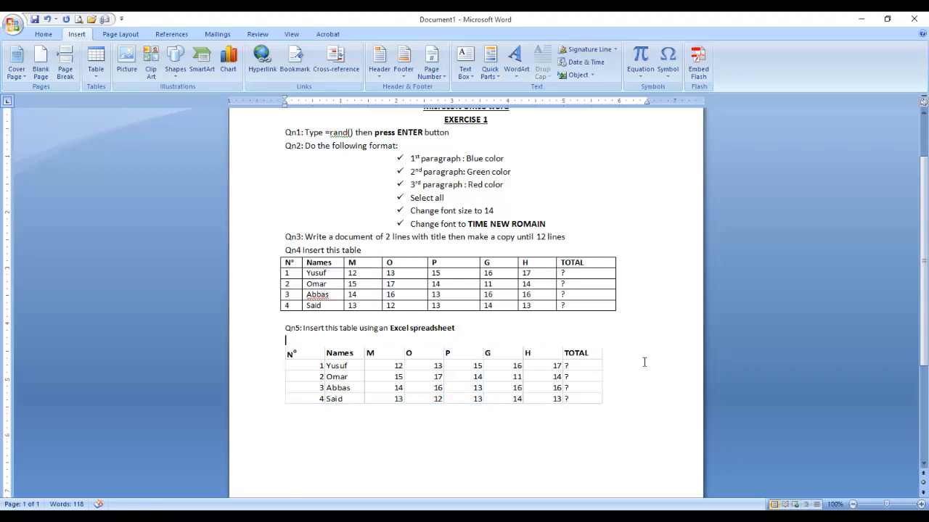
pyautogui.click(370, 378)
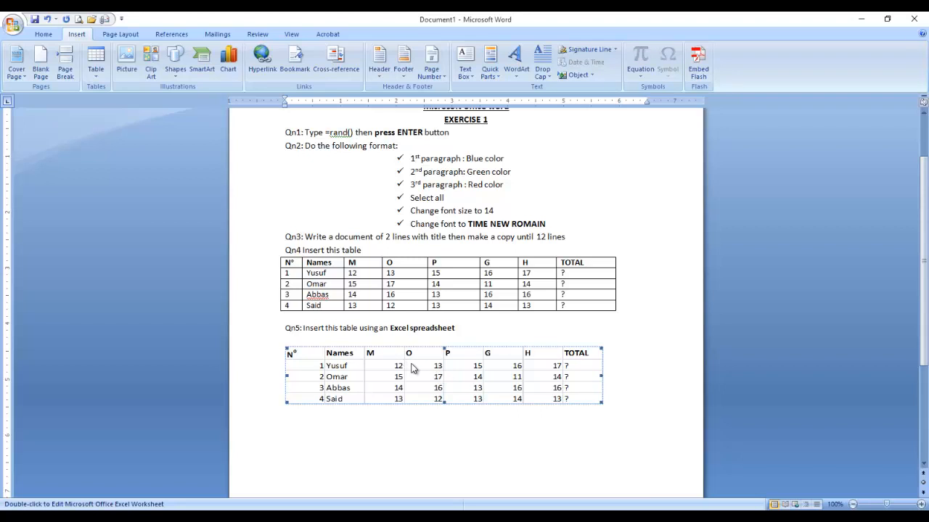
pyautogui.write('gnhg')
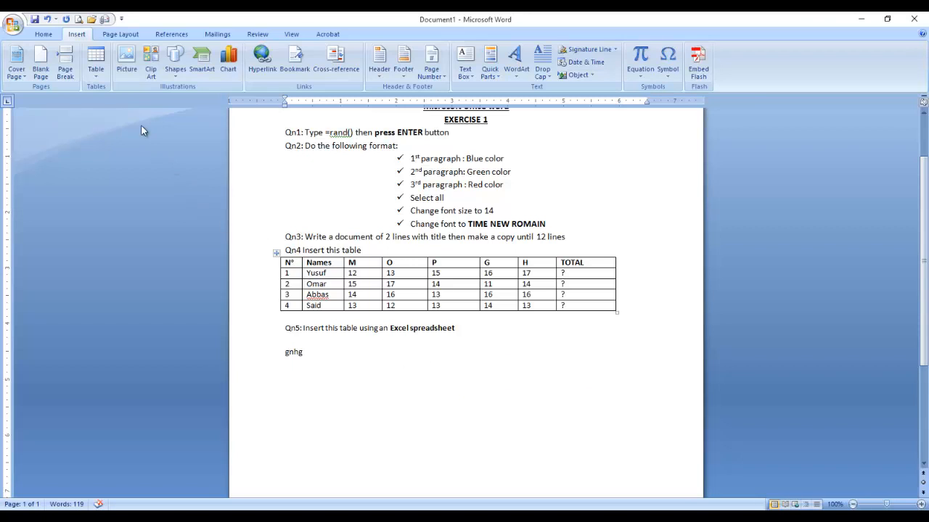
pyautogui.click(47, 19)
pyautogui.click(47, 20)
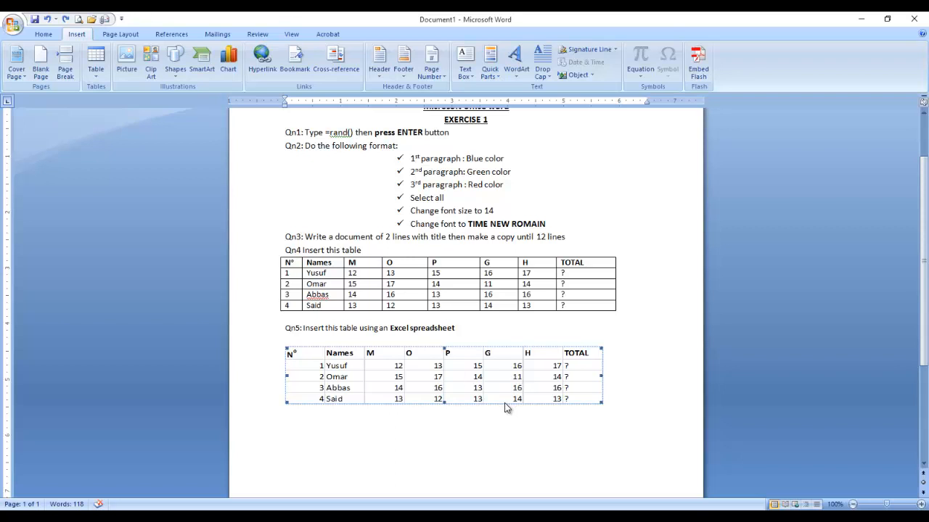
# Step: Examine the TOTAL placeholders and row entries in the embedded Qn5 spreadsheet, comparing them with the Qn4 Word table
pyautogui.scroll(-2, 501, 399)
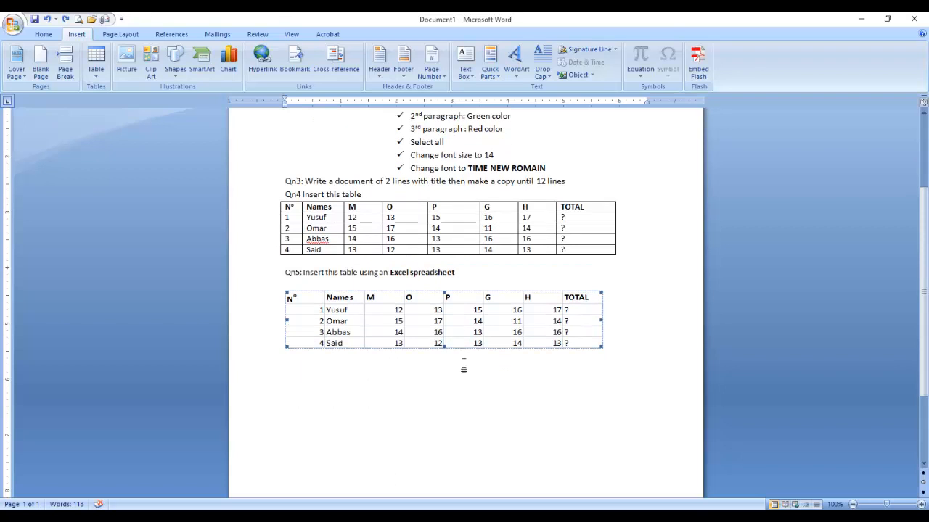
pyautogui.doubleClick(415, 314)
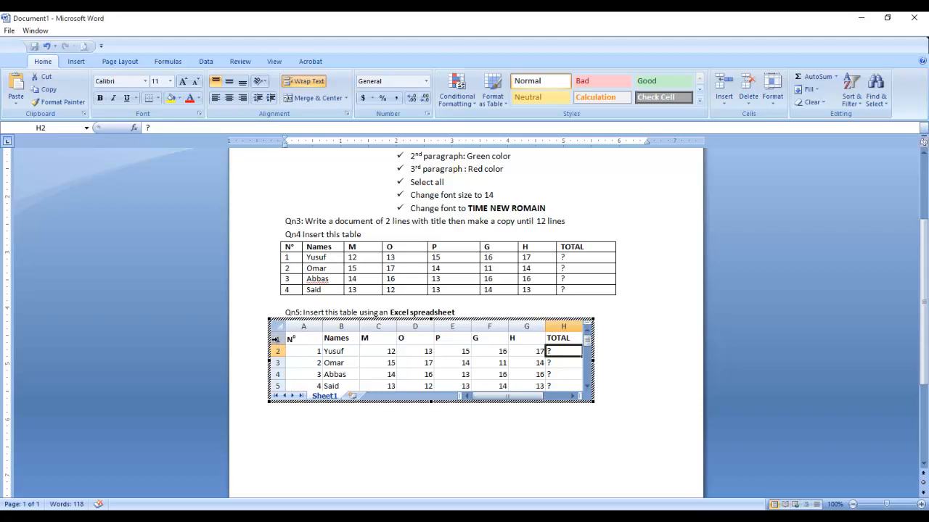
pyautogui.click(556, 362)
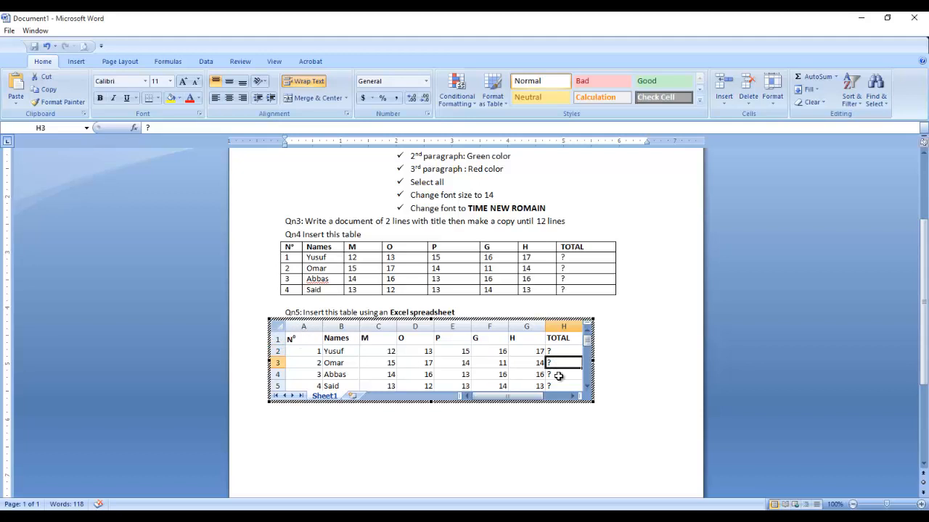
pyautogui.click(557, 375)
pyautogui.click(560, 386)
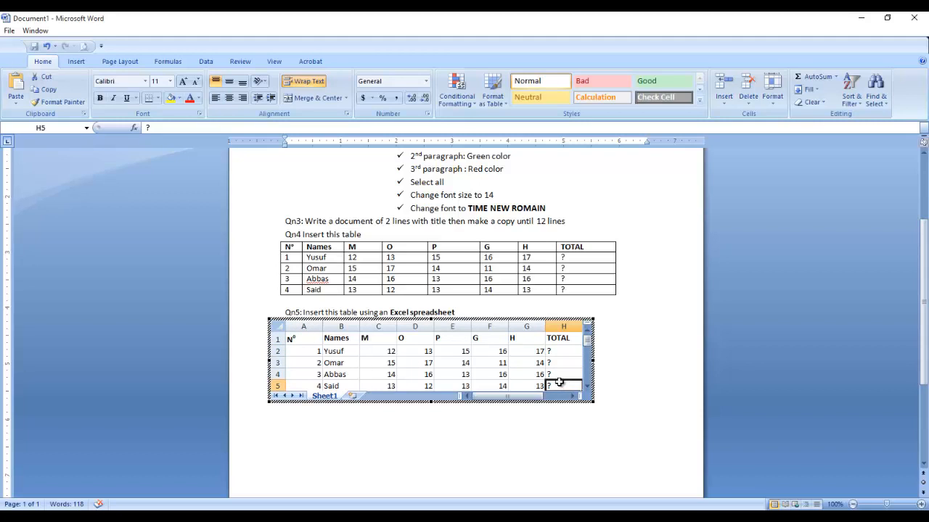
pyautogui.click(649, 346)
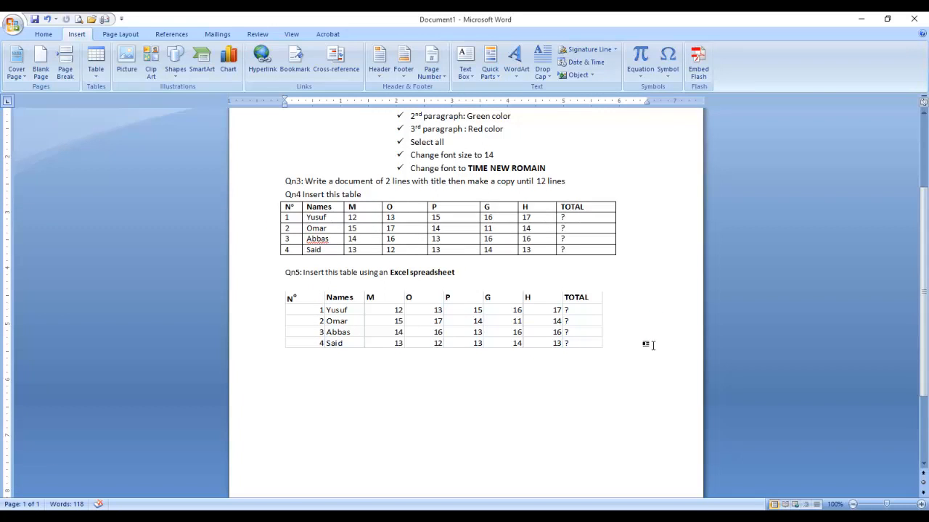
pyautogui.doubleClick(445, 314)
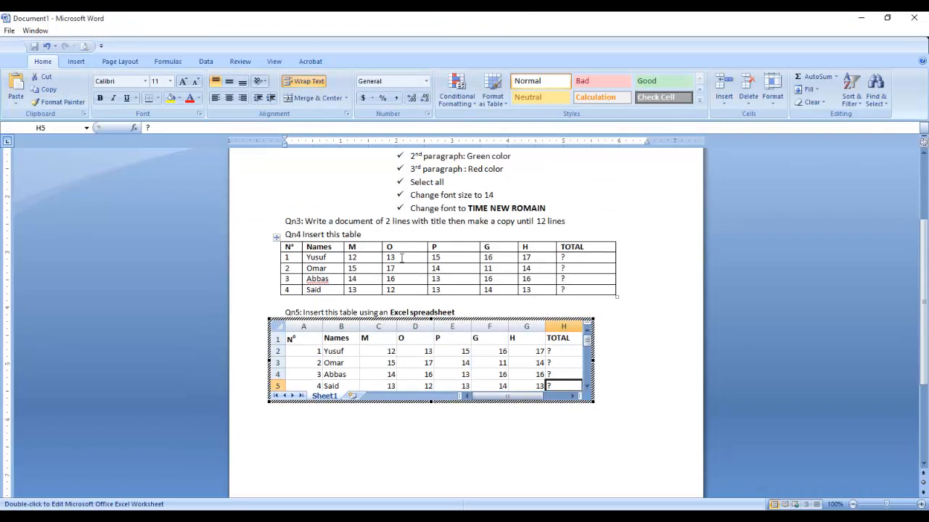
pyautogui.click(337, 352)
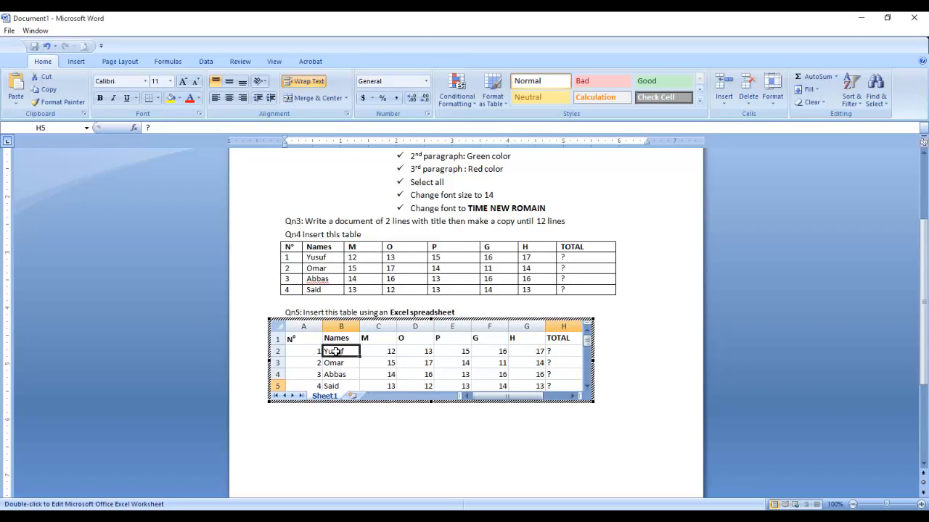
pyautogui.click(564, 352)
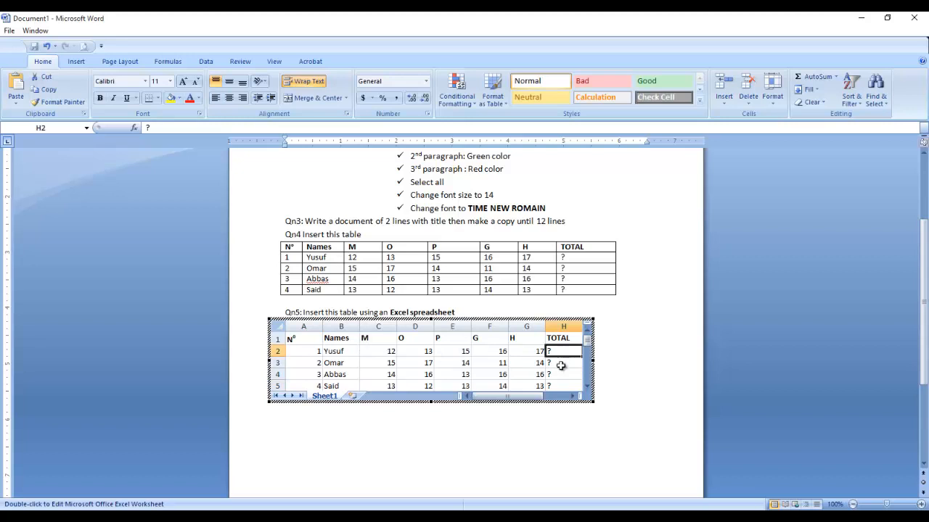
pyautogui.click(560, 373)
pyautogui.click(325, 363)
pyautogui.press('Left')
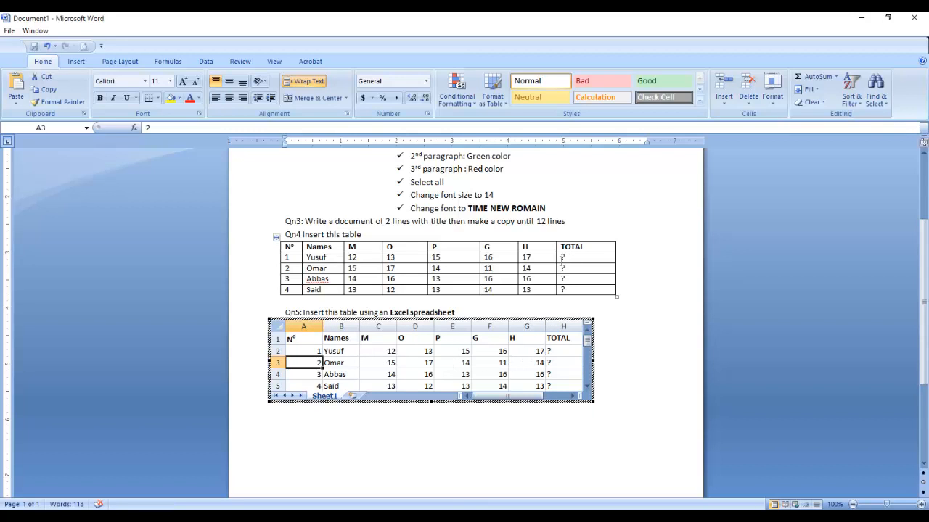
pyautogui.doubleClick(561, 258)
# Step: Open the embedded Qn5 spreadsheet and enter the formula =C2+D2+E2+F2+G2 in TOTAL cell H2
pyautogui.doubleClick(543, 323)
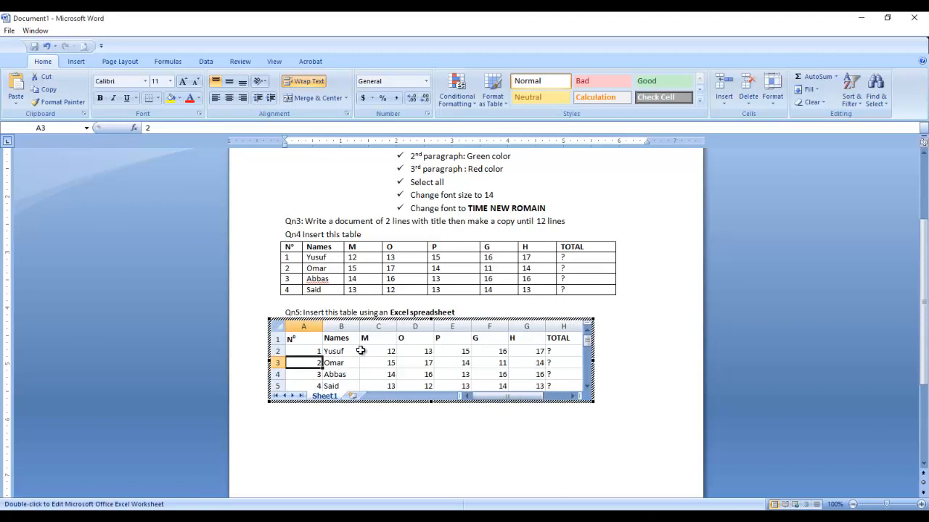
pyautogui.click(556, 352)
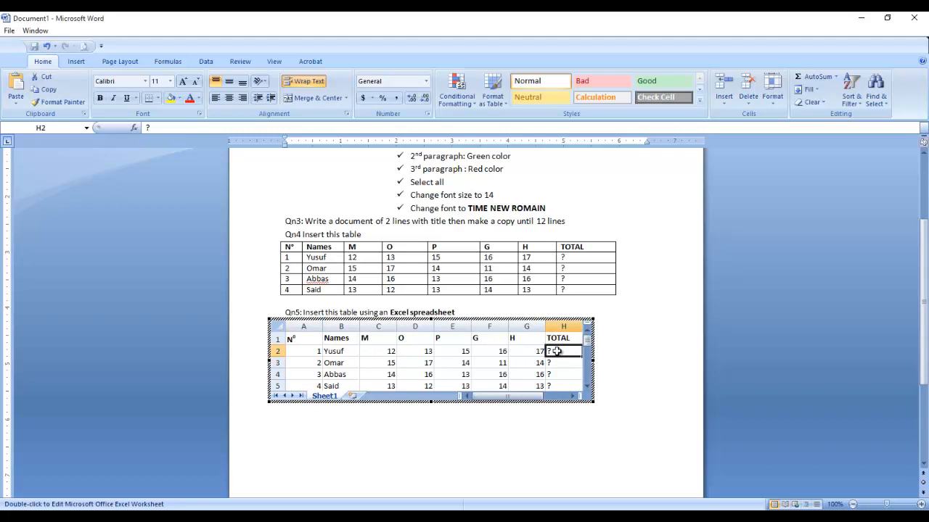
pyautogui.write('=')
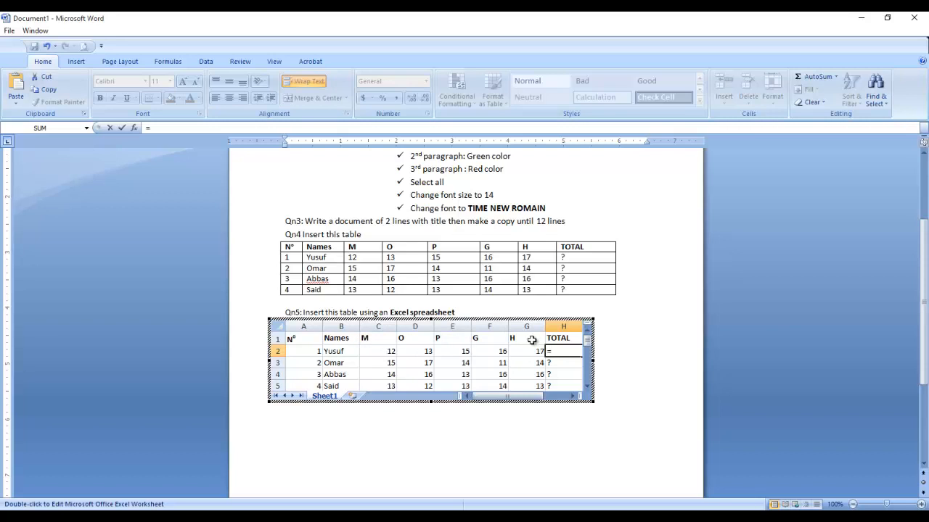
pyautogui.click(385, 353)
pyautogui.write('+')
pyautogui.click(417, 350)
pyautogui.write('+')
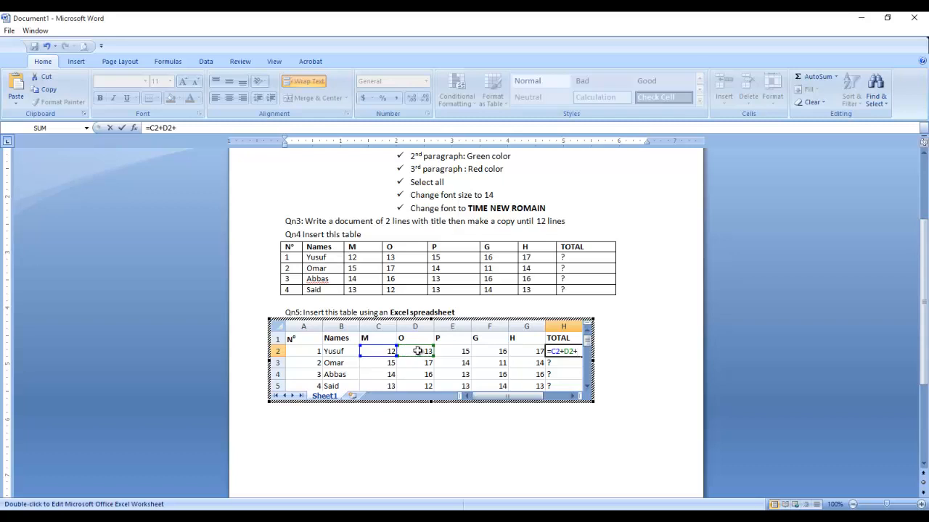
pyautogui.click(446, 351)
pyautogui.write('+')
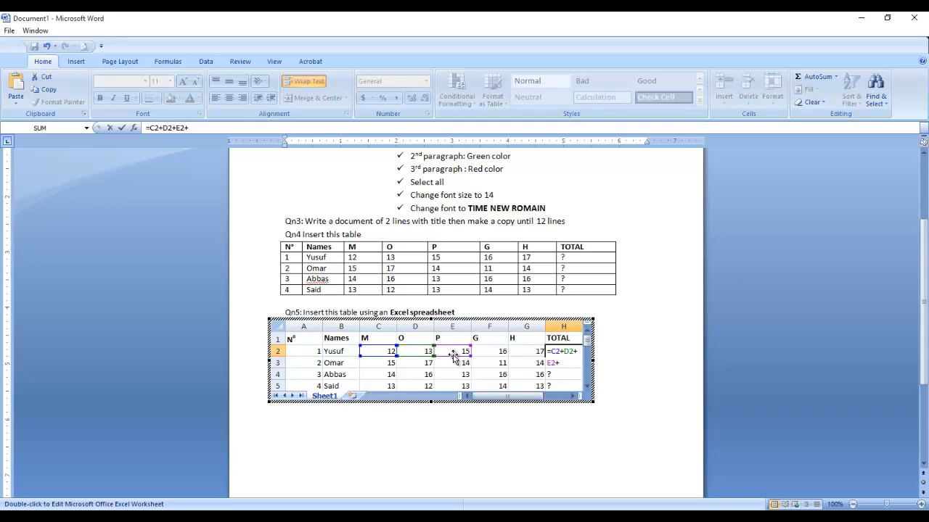
pyautogui.click(503, 351)
pyautogui.write('+')
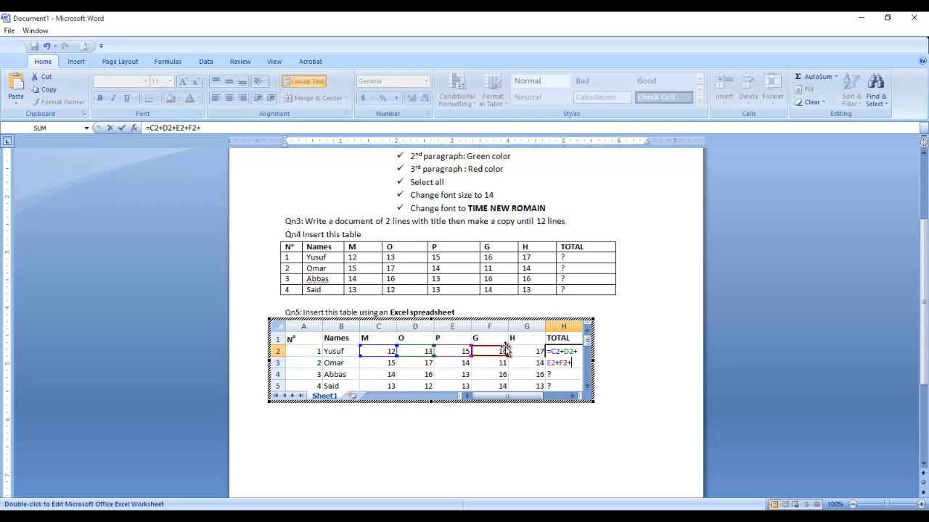
pyautogui.click(522, 351)
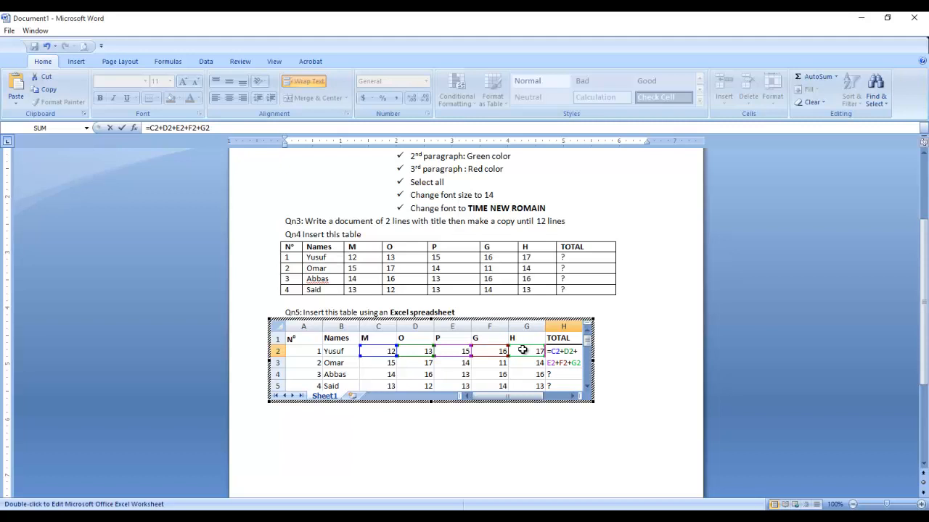
pyautogui.press('Return')
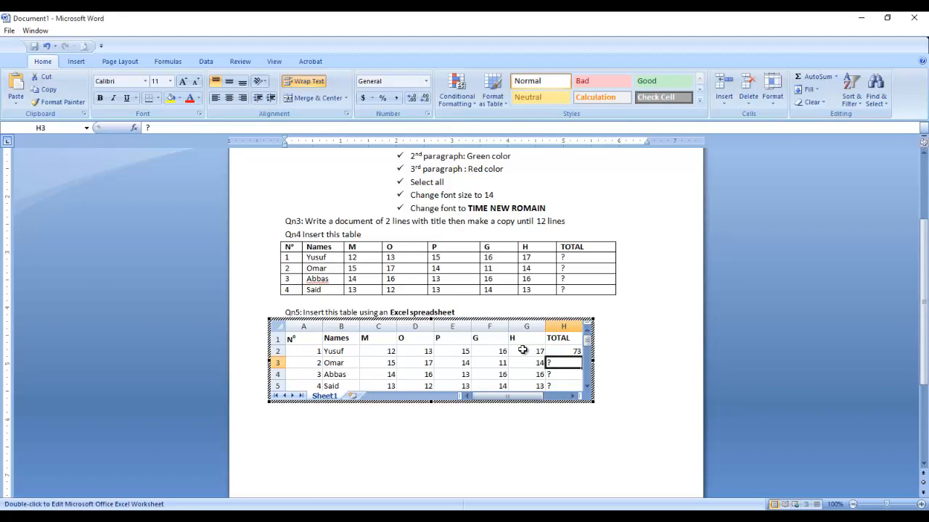
# Step: Enter the formula =C3+D3+E3+F3+G3 in cell H3 to total the second data row
pyautogui.write('=')
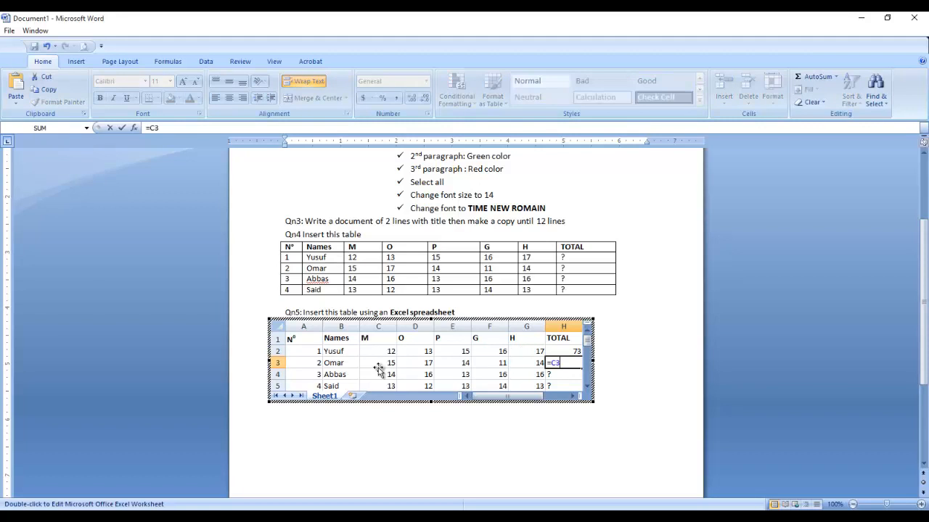
pyautogui.click(385, 367)
pyautogui.write('+')
pyautogui.click(422, 363)
pyautogui.write('+')
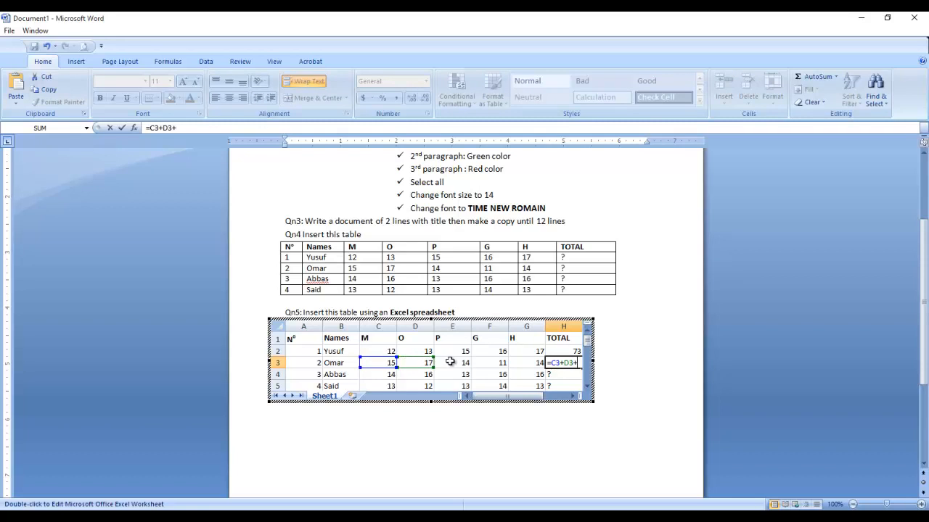
pyautogui.click(456, 362)
pyautogui.write('+')
pyautogui.click(492, 363)
pyautogui.write('+')
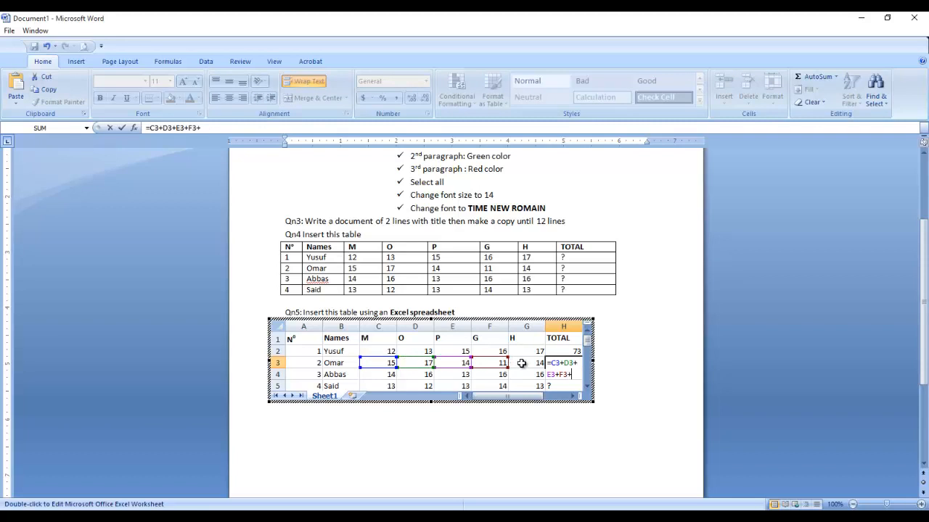
pyautogui.click(516, 364)
pyautogui.press('Return')
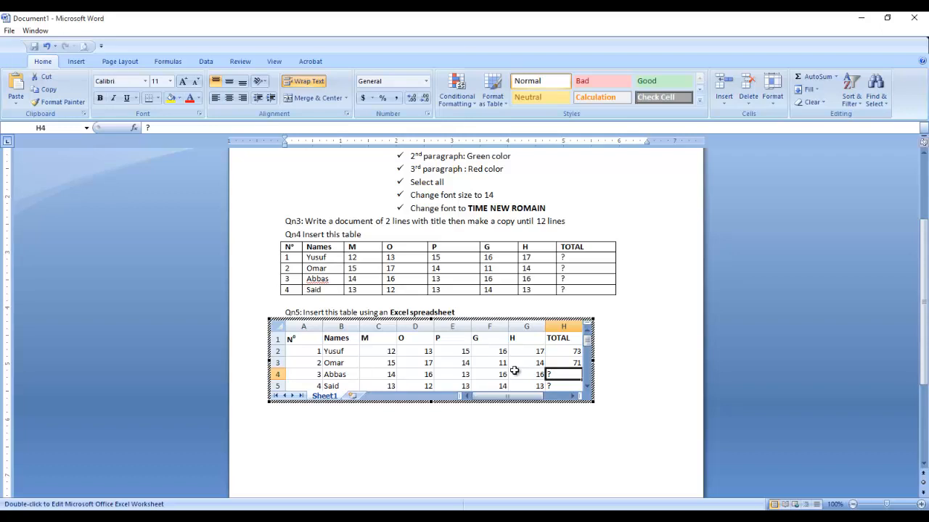
# Step: Enter the formula =C4+D4+E4+F4+G4 in cell H4 to total the third data row
pyautogui.write('=')
pyautogui.click(383, 374)
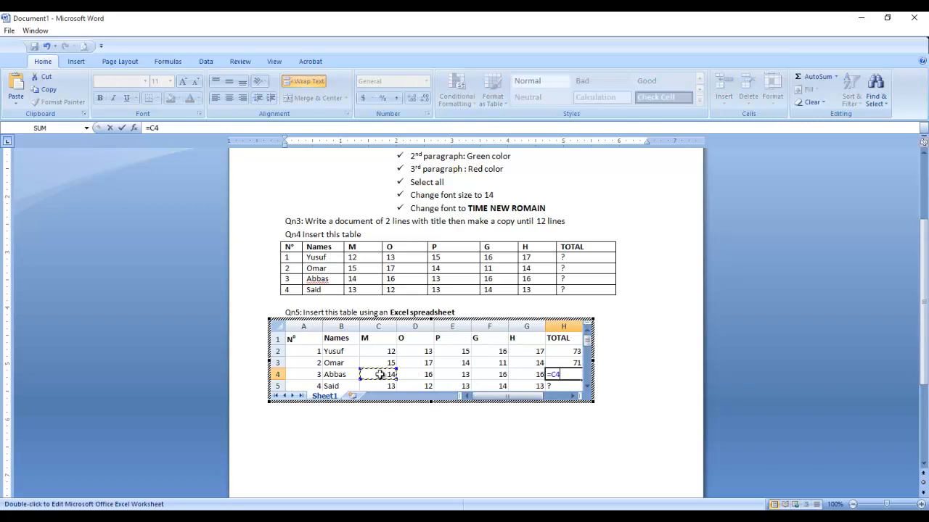
pyautogui.write('+')
pyautogui.click(428, 374)
pyautogui.write('+')
pyautogui.click(457, 374)
pyautogui.write('+')
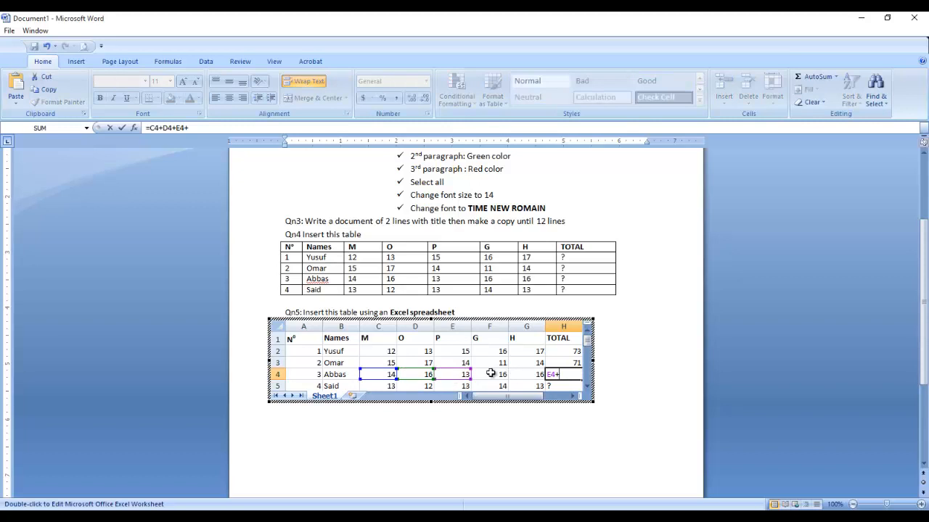
pyautogui.click(493, 374)
pyautogui.write('+')
pyautogui.click(538, 374)
pyautogui.press('Return')
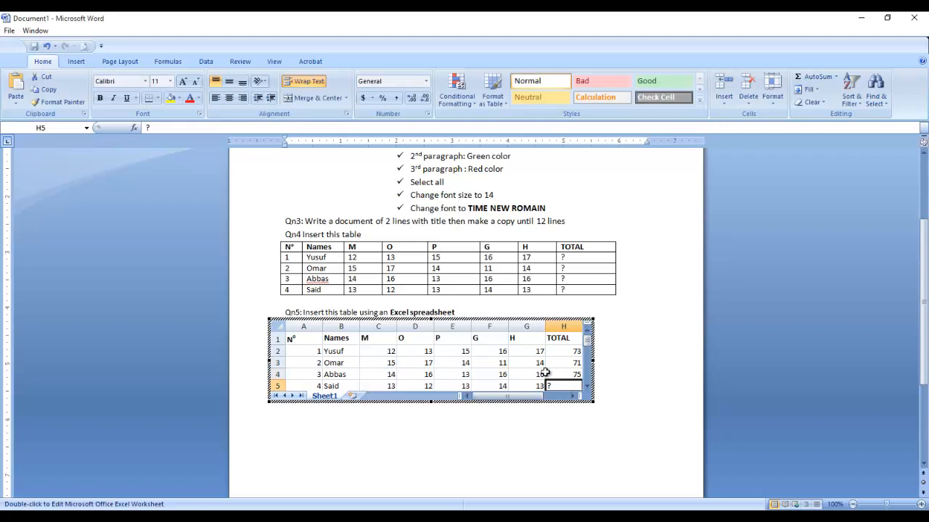
# Step: Enter the formula =C5+D5+E5+F5+G5 in cell H5 to total the fourth data row
pyautogui.write('=')
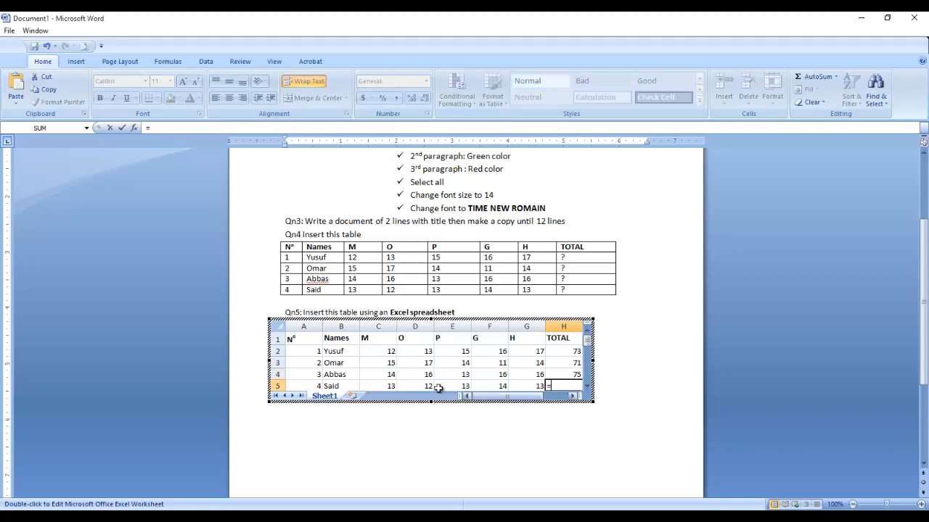
pyautogui.click(384, 385)
pyautogui.write('+')
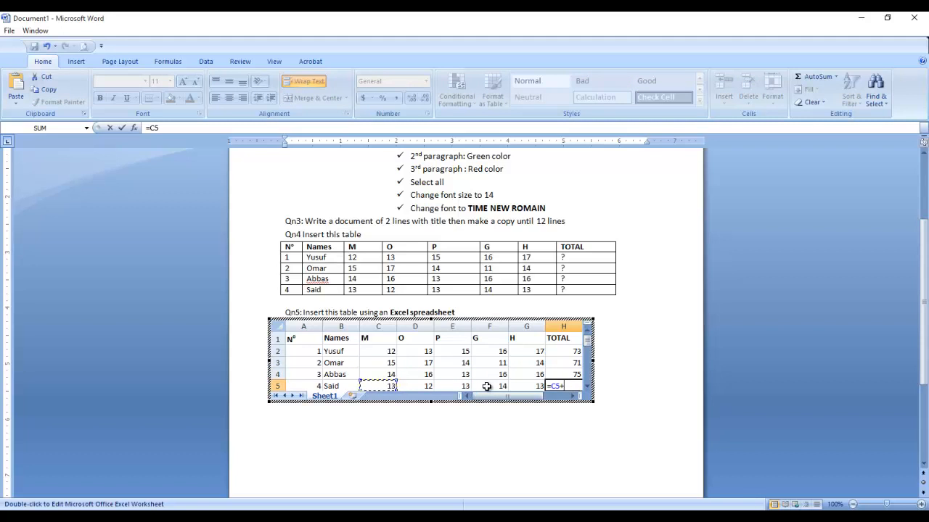
pyautogui.click(423, 386)
pyautogui.write('+')
pyautogui.click(464, 386)
pyautogui.write('+')
pyautogui.click(489, 385)
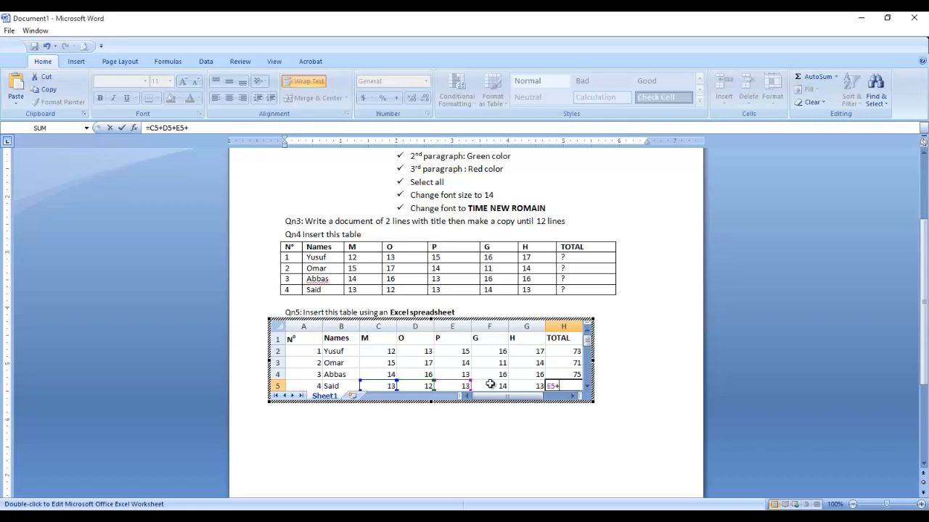
pyautogui.write('+')
pyautogui.click(519, 386)
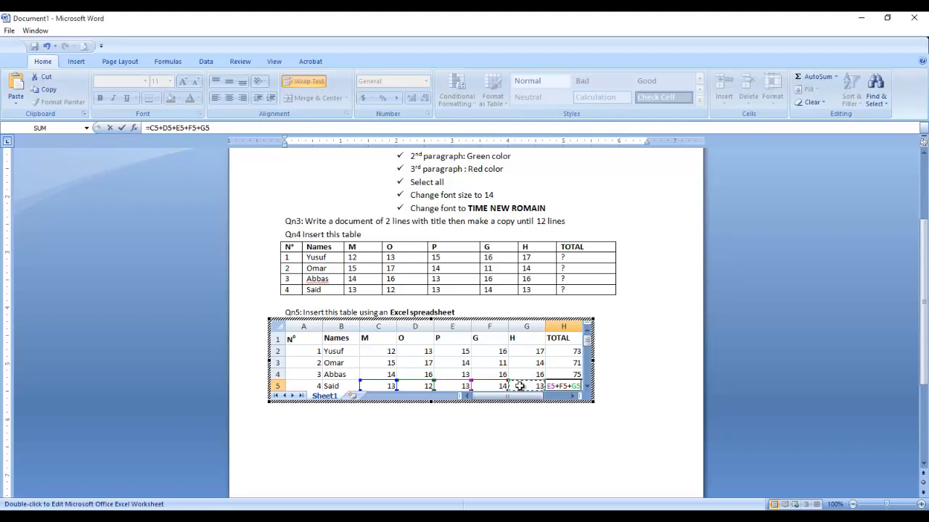
pyautogui.press('Return')
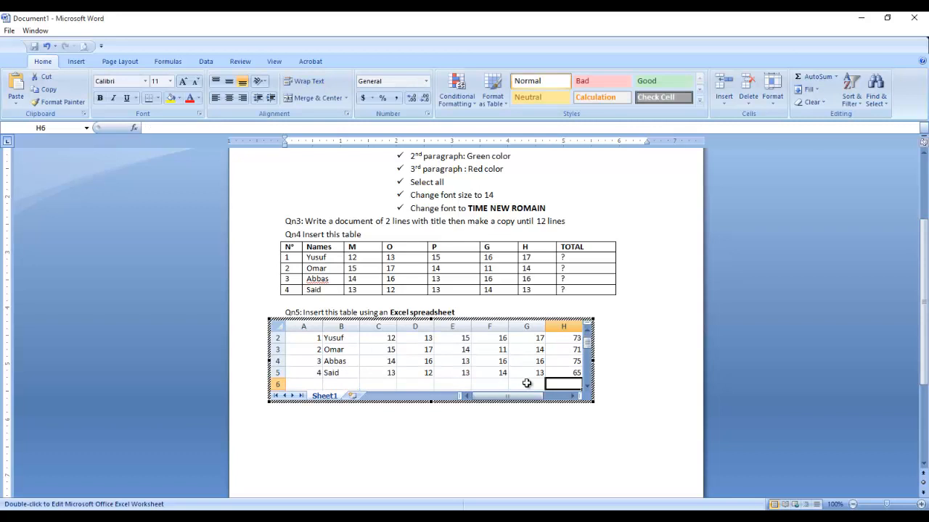
# Step: Check the TOTAL formulas in H2 and H3, and make the TOTAL column cells H1 to H5 bold
pyautogui.scroll(1, 538, 376)
pyautogui.click(562, 352)
pyautogui.click(564, 364)
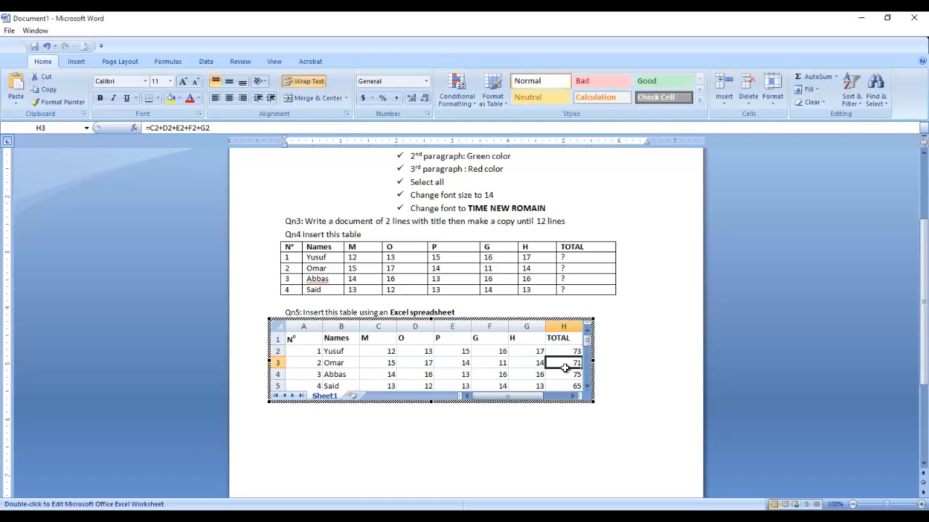
pyautogui.click(565, 353)
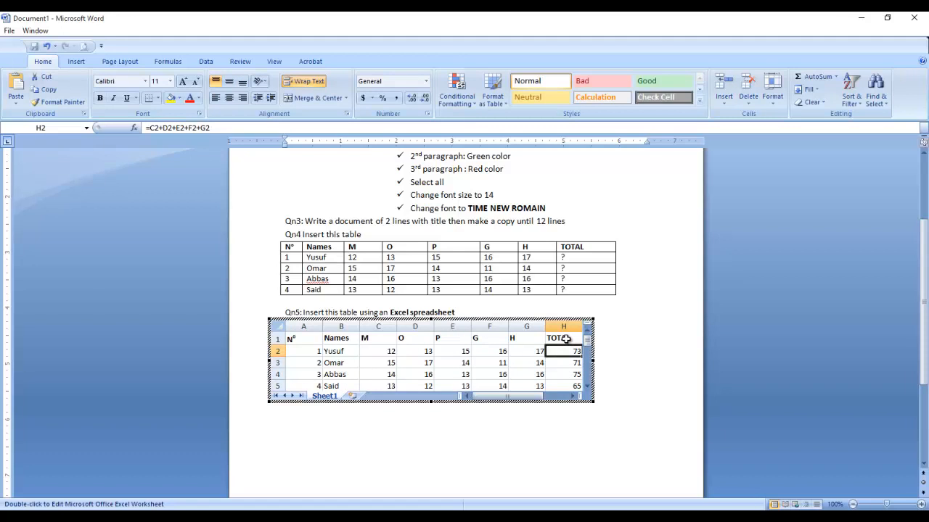
pyautogui.click(573, 339)
pyautogui.moveTo(573, 339); pyautogui.dragTo(575, 385)
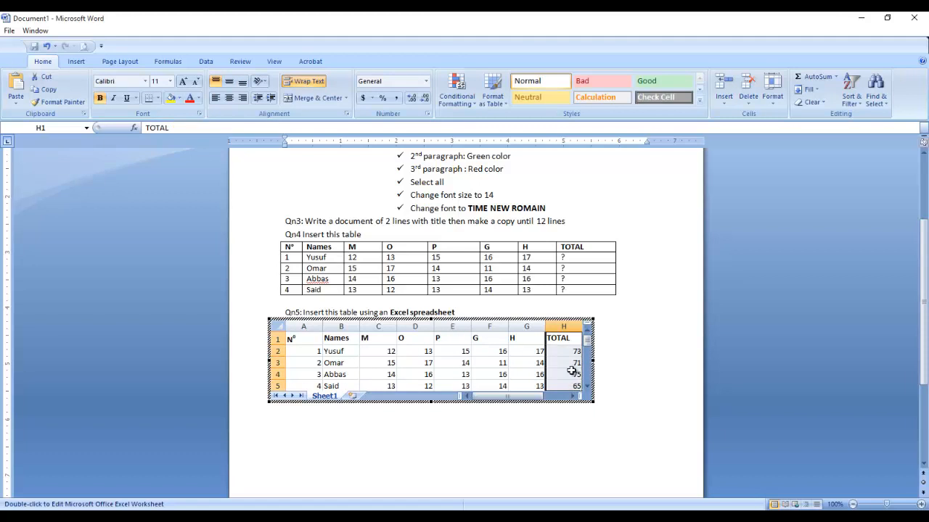
pyautogui.click(100, 99)
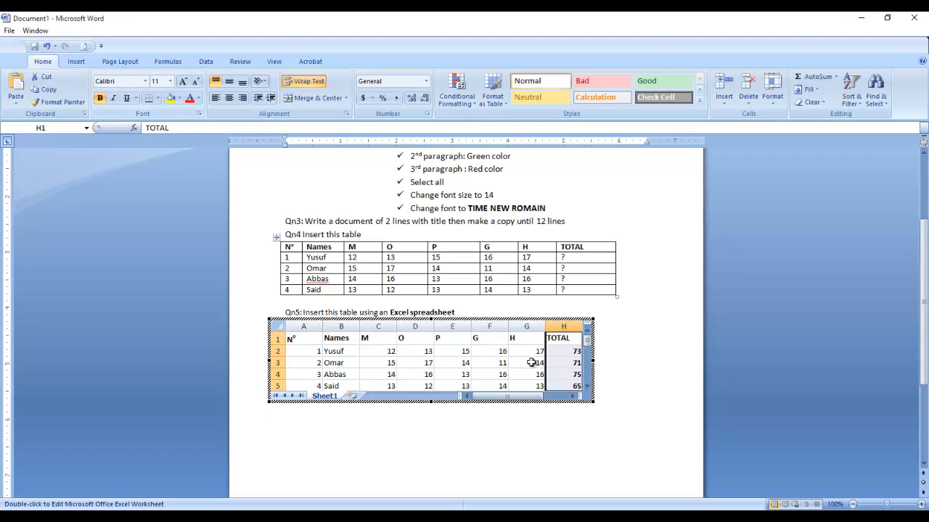
pyautogui.click(563, 352)
pyautogui.click(482, 352)
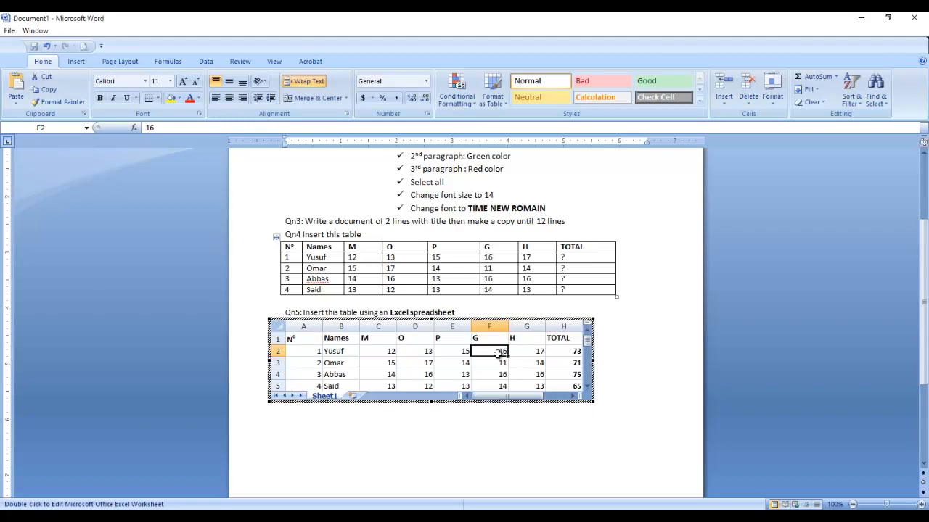
pyautogui.click(550, 352)
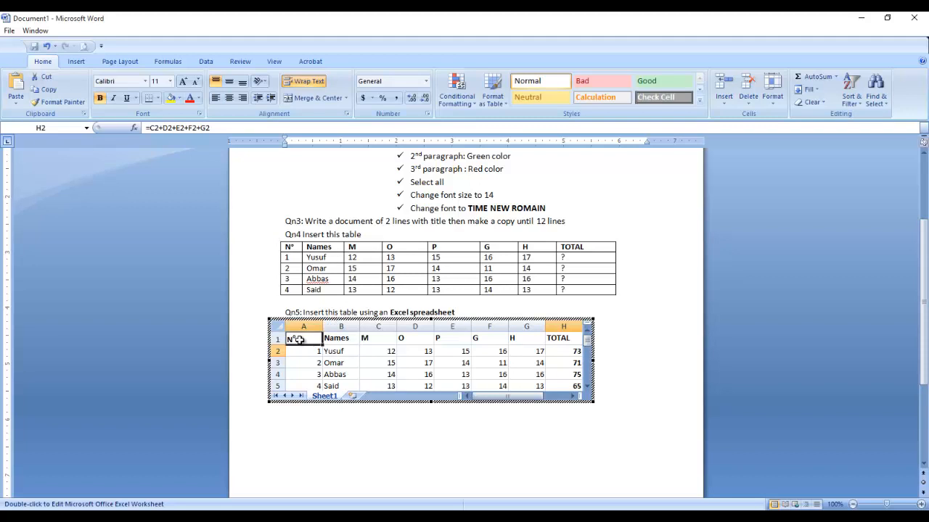
# Step: Apply all borders to cells A1 to H5 of the embedded spreadsheet and return to the Word document
pyautogui.click(295, 338)
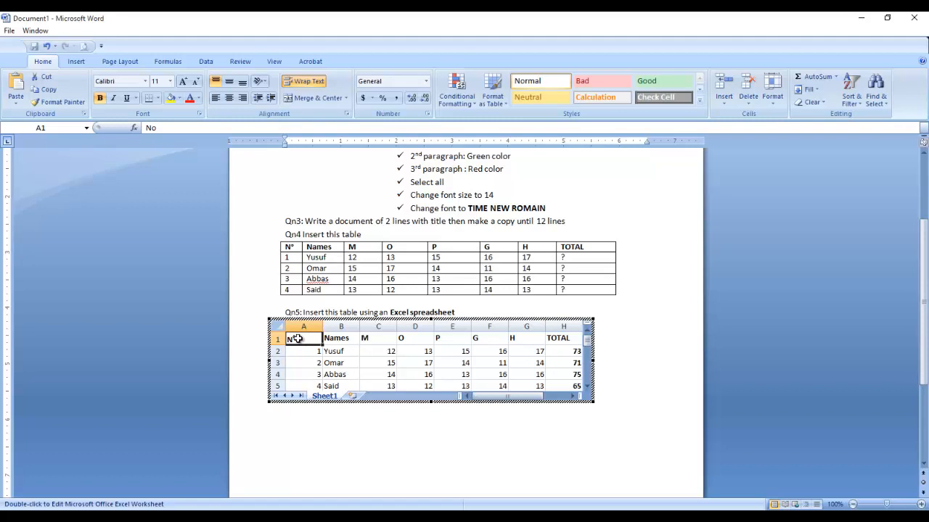
pyautogui.moveTo(298, 339); pyautogui.dragTo(564, 385)
pyautogui.moveTo(300, 340); pyautogui.dragTo(570, 387)
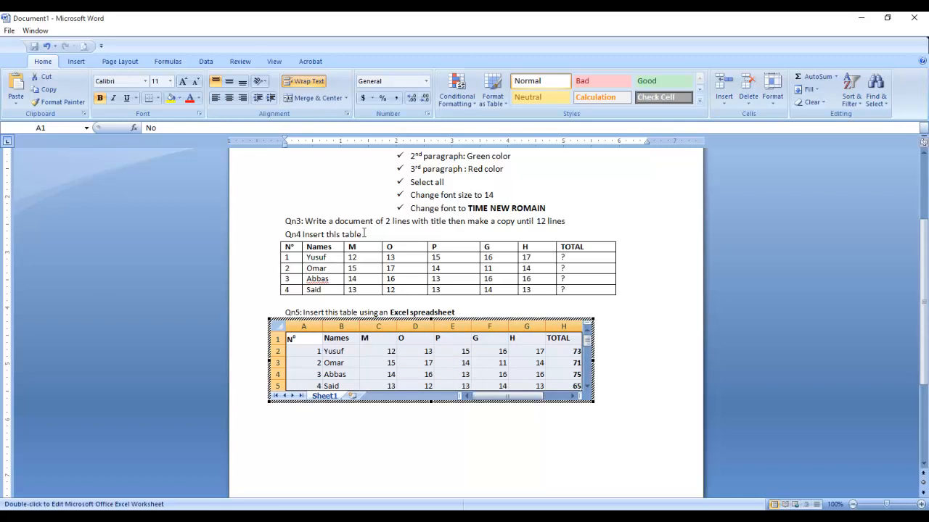
pyautogui.click(159, 99)
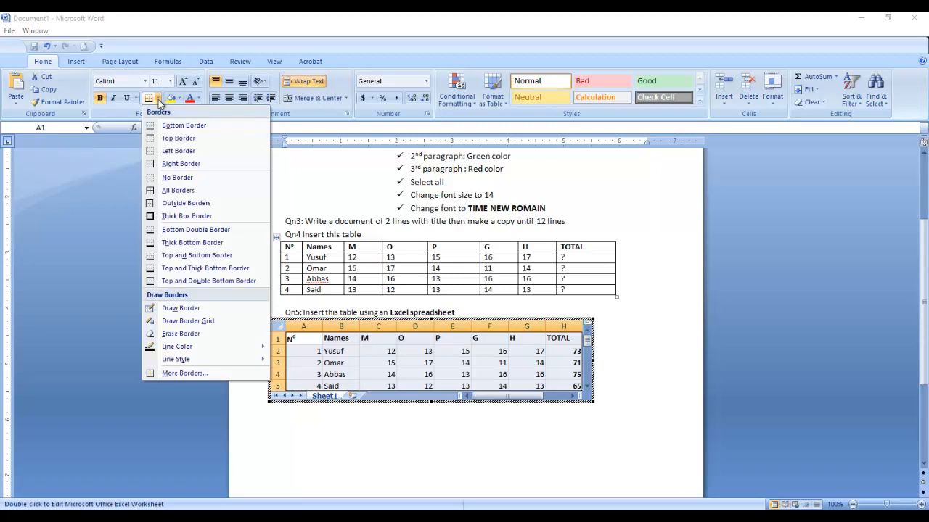
pyautogui.click(150, 192)
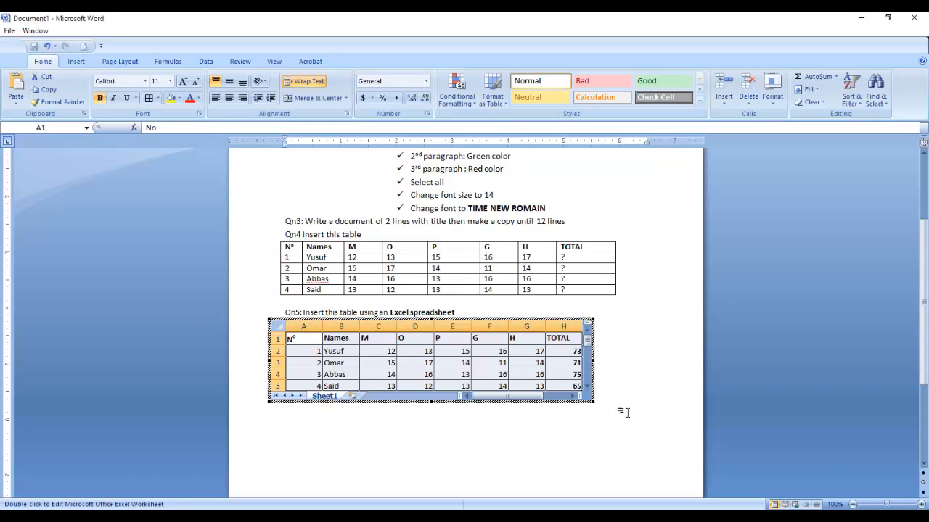
pyautogui.click(476, 439)
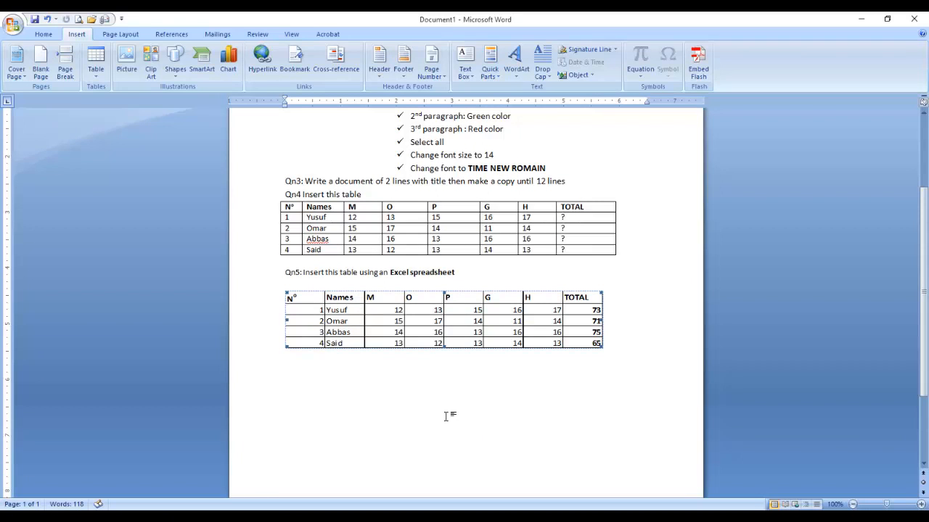
pyautogui.click(406, 384)
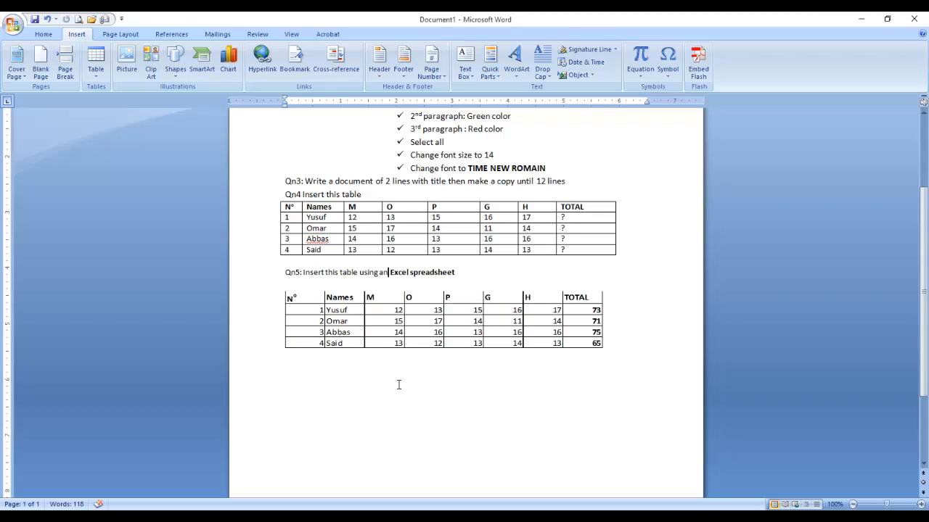
# Step: Compare the document with the PDF exercise sheet, checking the remaining questions and the Qn7 diagram
pyautogui.scroll(3, 398, 385)
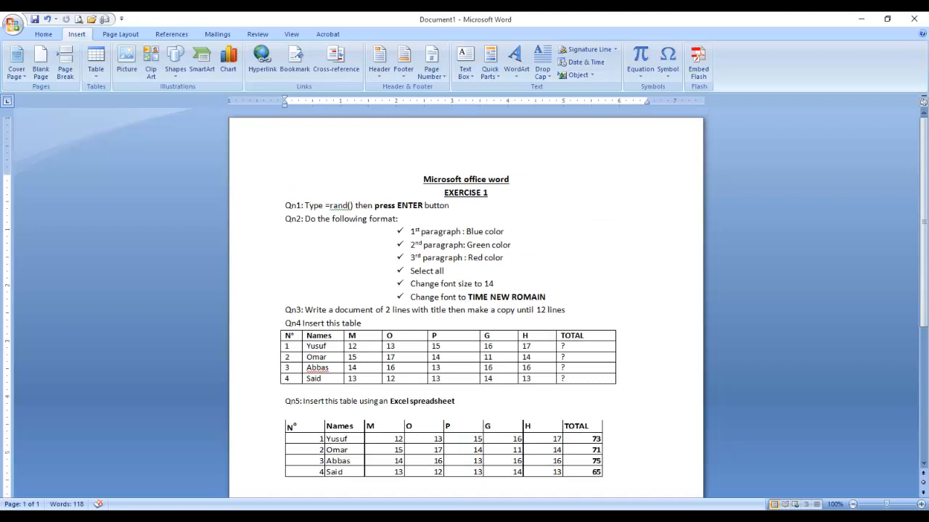
pyautogui.hotkey('alt', 'Tab')
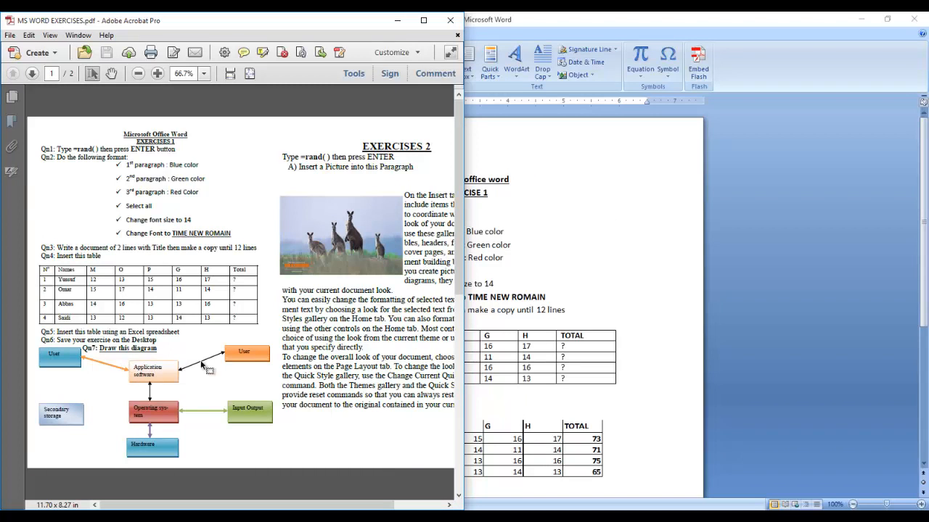
pyautogui.click(585, 277)
pyautogui.scroll(-4, 489, 349)
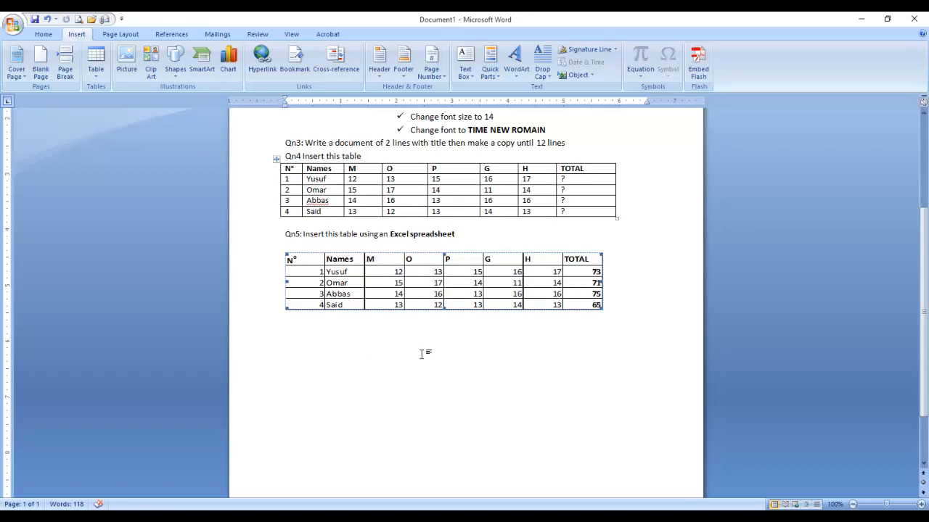
pyautogui.scroll(3, 408, 356)
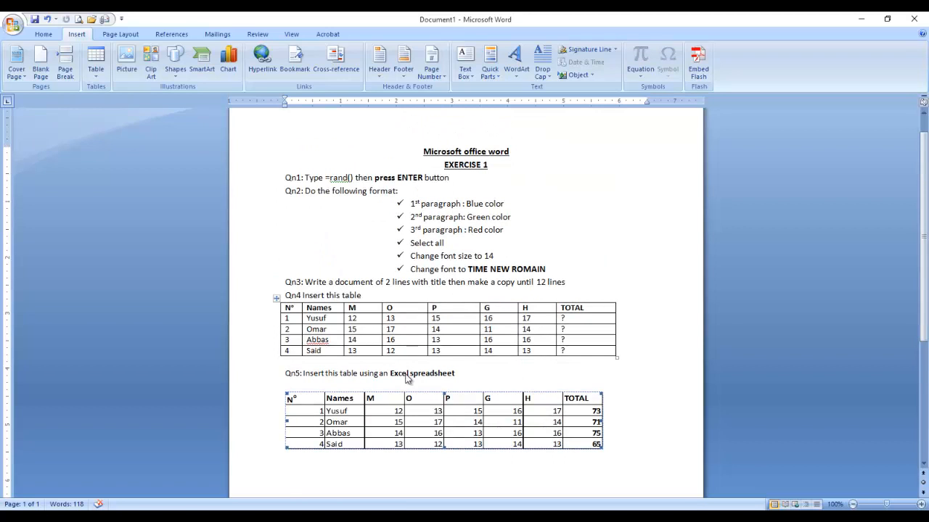
pyautogui.scroll(-3, 407, 378)
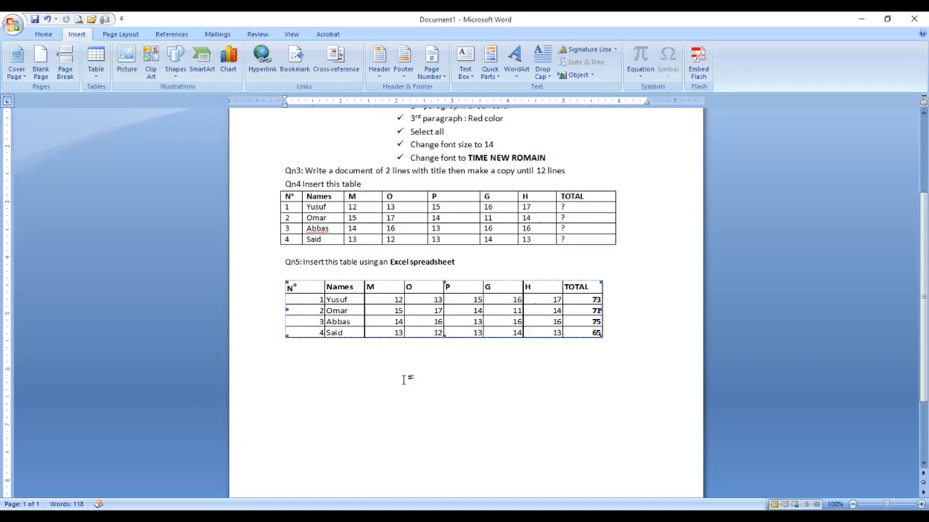
pyautogui.click(405, 517)
pyautogui.click(405, 517)
pyautogui.scroll(3, 327, 376)
pyautogui.scroll(-2, 328, 375)
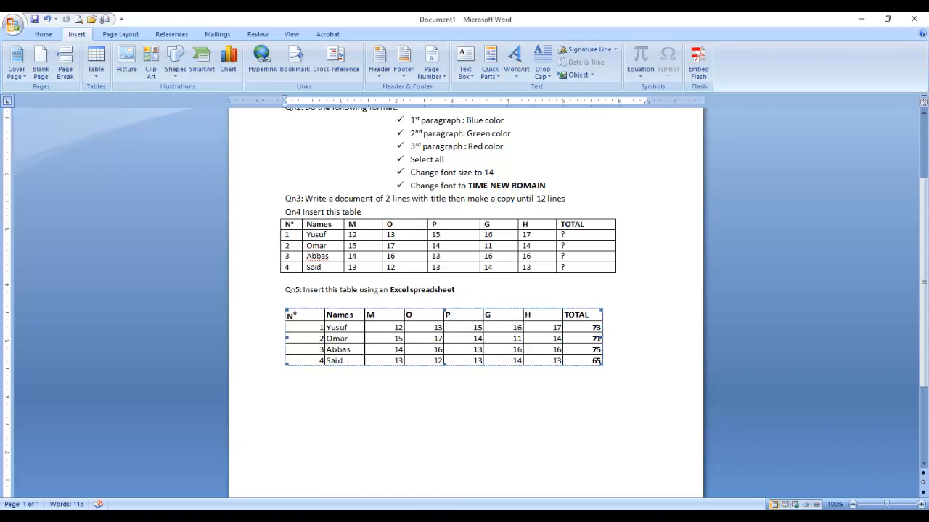
pyautogui.moveTo(426, 509)
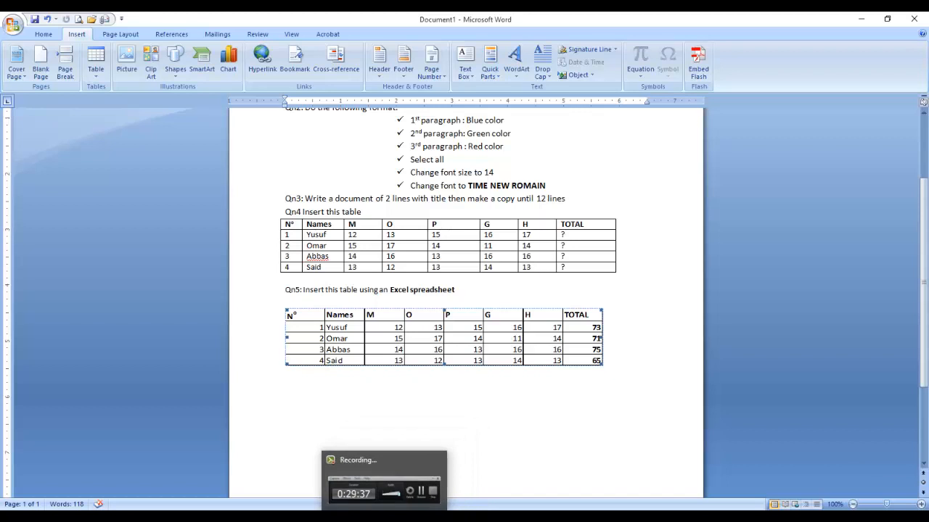
pyautogui.click(412, 509)
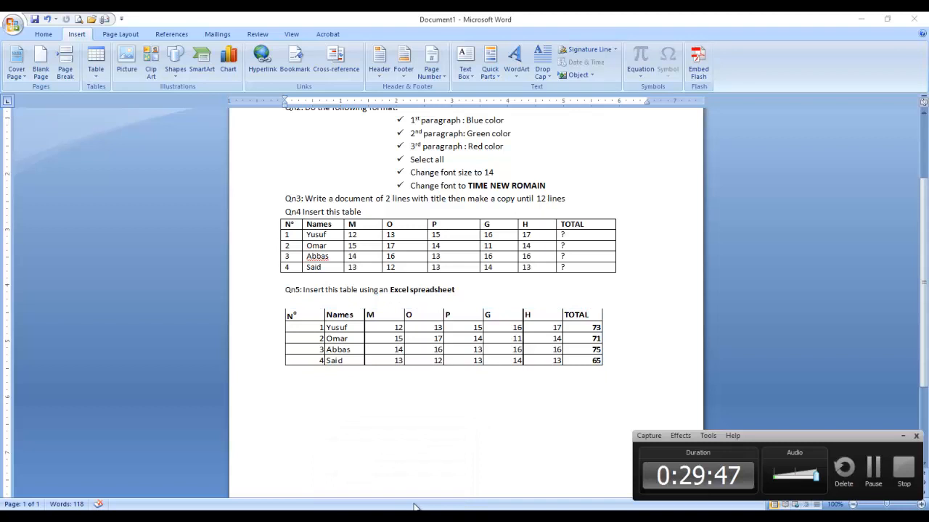
pyautogui.click(872, 470)
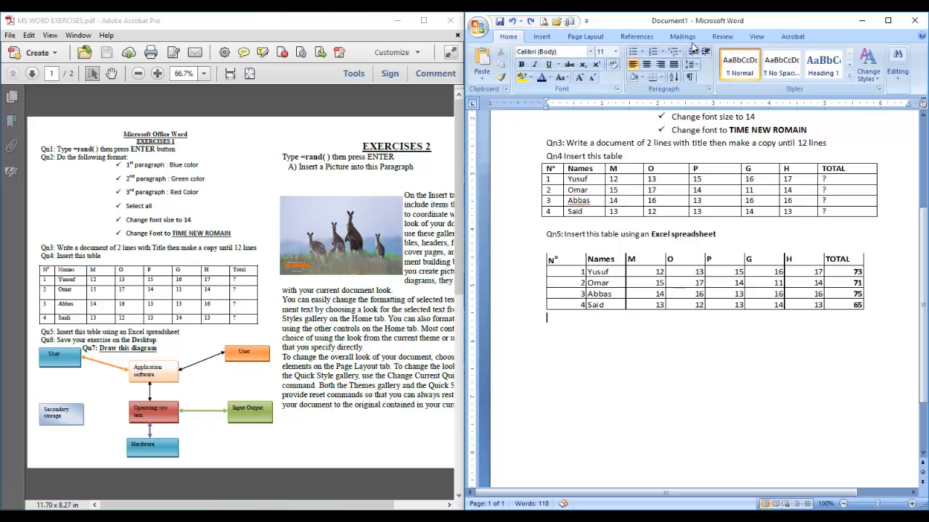
# Step: Maximize the Word document, draw a rectangle below the Qn5 table, and resize it to about 1.06 by 0.54 inches
pyautogui.click(888, 20)
pyautogui.click(76, 35)
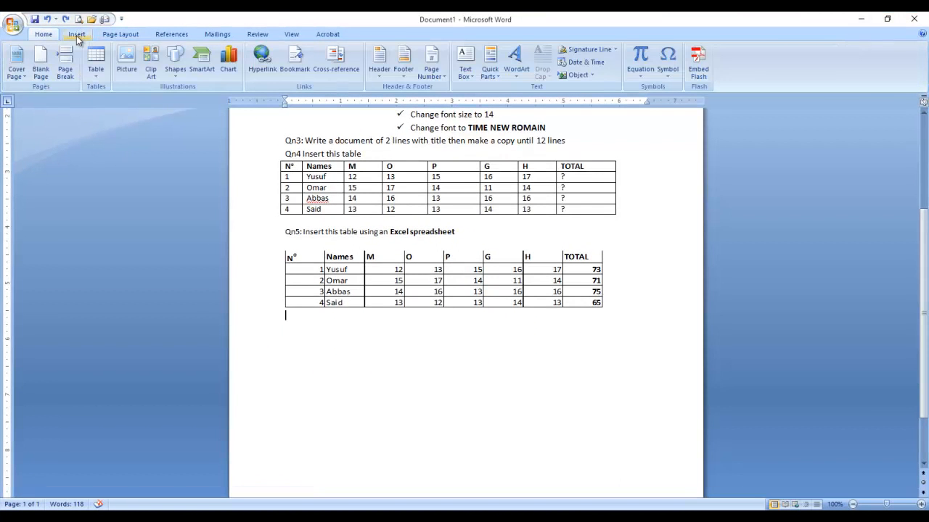
pyautogui.click(176, 68)
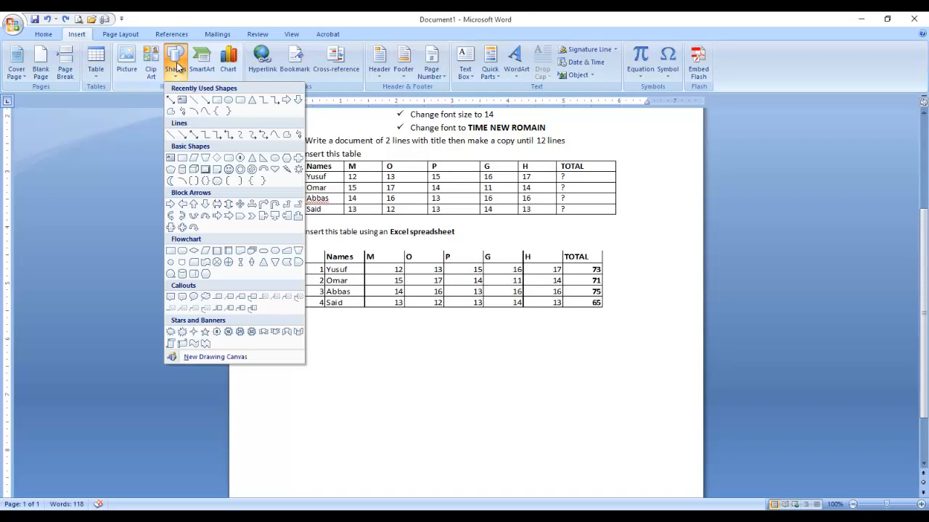
pyautogui.click(217, 100)
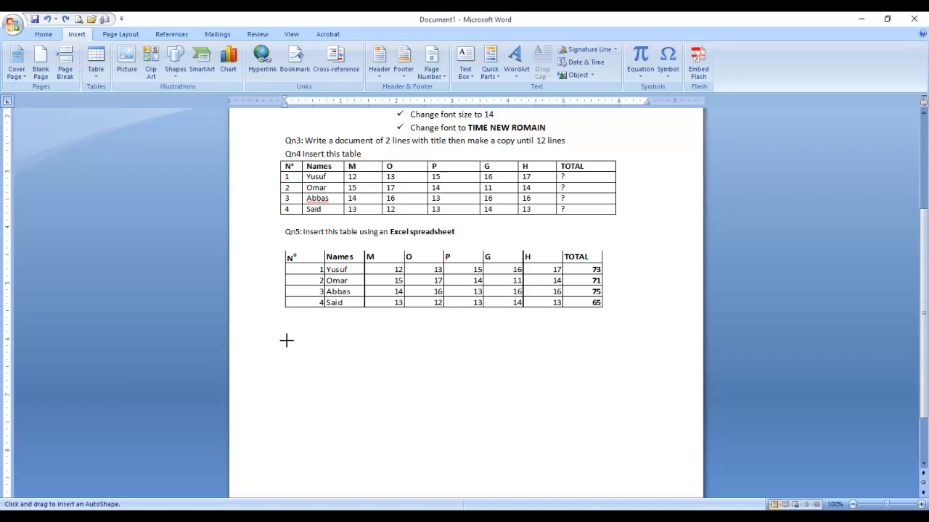
pyautogui.moveTo(287, 340); pyautogui.dragTo(358, 365)
pyautogui.moveTo(365, 378); pyautogui.dragTo(372, 386)
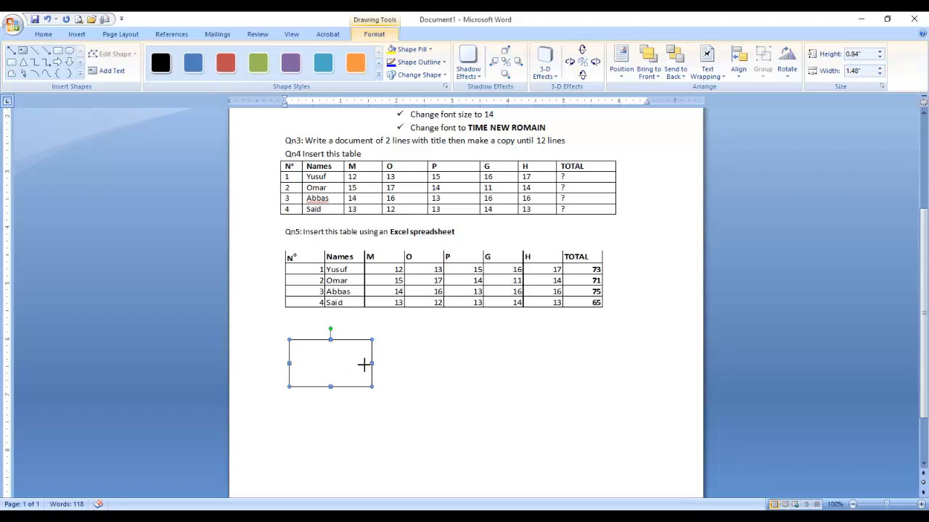
pyautogui.moveTo(369, 363); pyautogui.dragTo(317, 369)
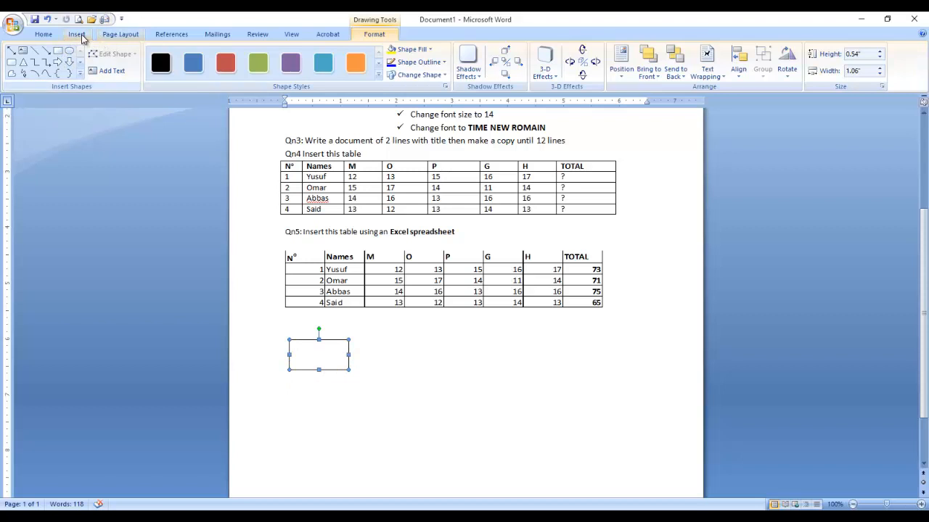
# Step: Draw a second rectangle about 1.24 by 0.69 inches, to the right of and slightly lower than the first
pyautogui.click(79, 36)
pyautogui.click(175, 62)
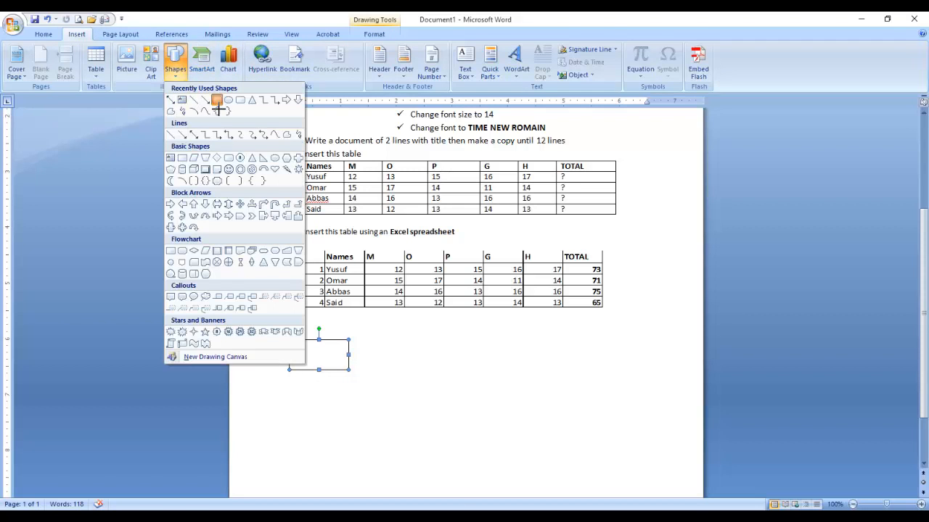
pyautogui.click(216, 101)
pyautogui.moveTo(423, 360); pyautogui.dragTo(494, 399)
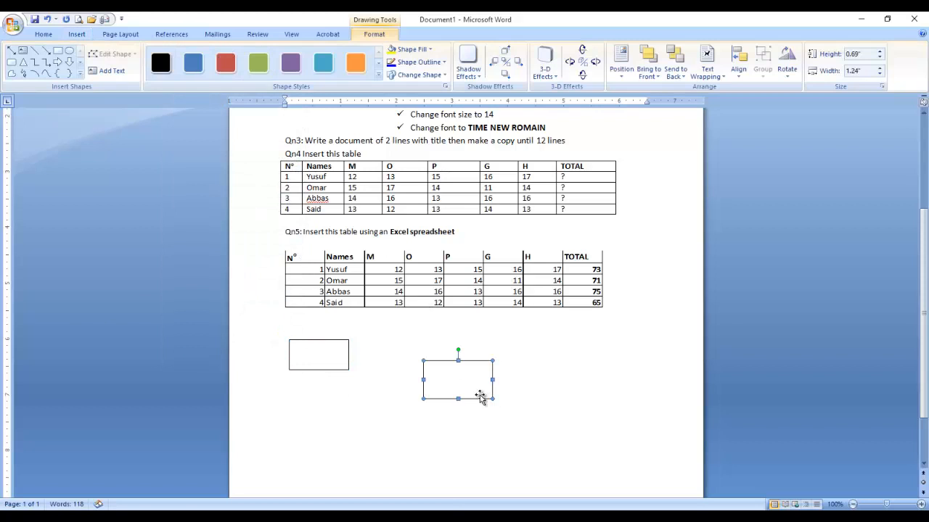
# Step: Move both rectangles slightly to the right below the Qn5 table, keeping a gap between them
pyautogui.click(329, 357)
pyautogui.moveTo(329, 356); pyautogui.dragTo(359, 358)
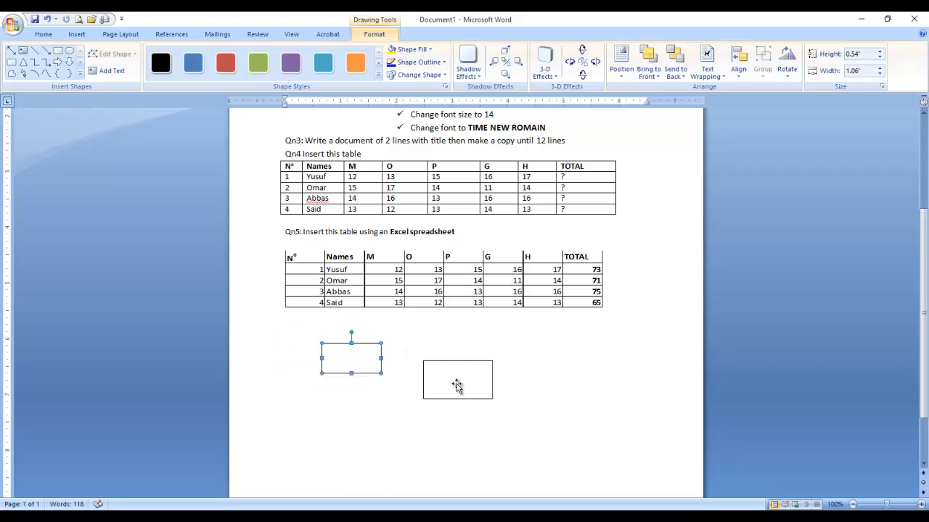
pyautogui.click(459, 386)
pyautogui.moveTo(493, 386); pyautogui.dragTo(515, 386)
pyautogui.click(535, 384)
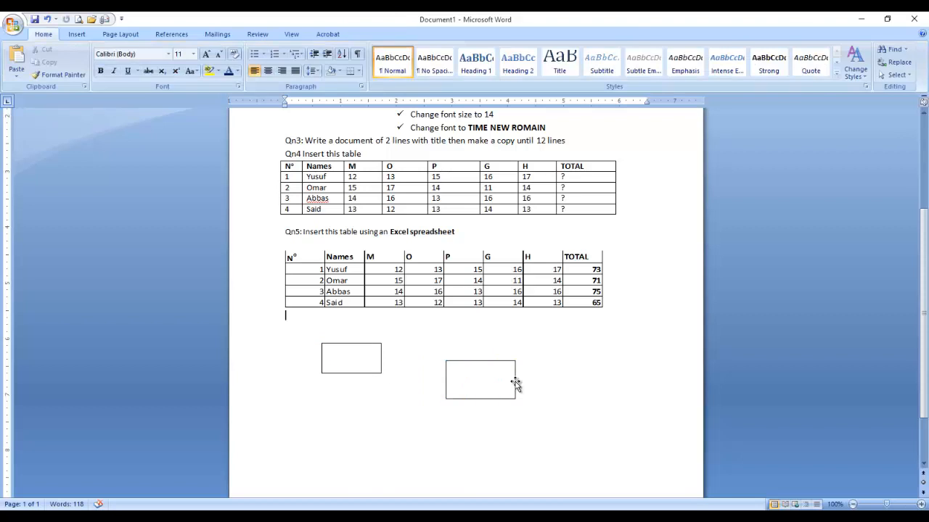
pyautogui.click(516, 382)
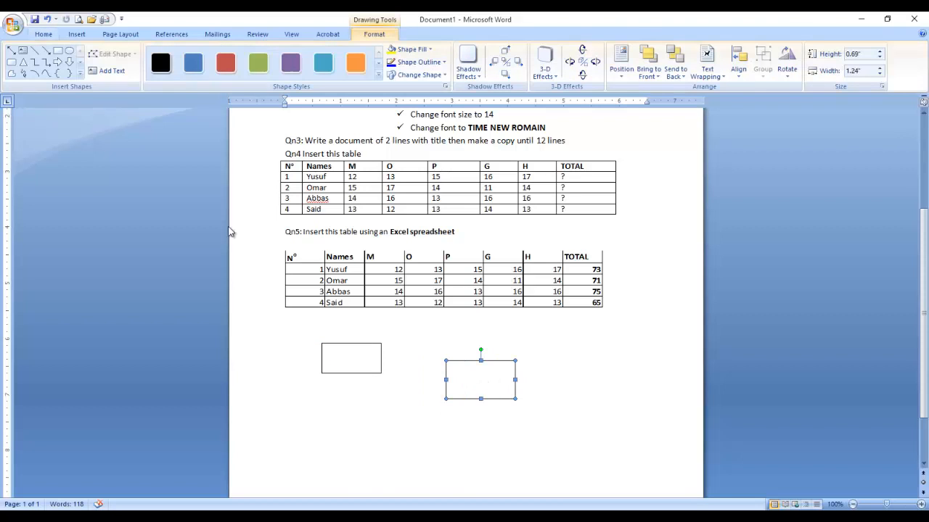
# Step: Connect the first rectangle's right edge to the second rectangle's left edge with a double-headed arrow
pyautogui.click(11, 50)
pyautogui.moveTo(529, 448)
pyautogui.mouseDown()
pyautogui.moveTo(440, 343)
pyautogui.moveTo(471, 461)
pyautogui.moveTo(417, 427)
pyautogui.moveTo(427, 410)
pyautogui.moveTo(433, 422)
pyautogui.mouseUp()
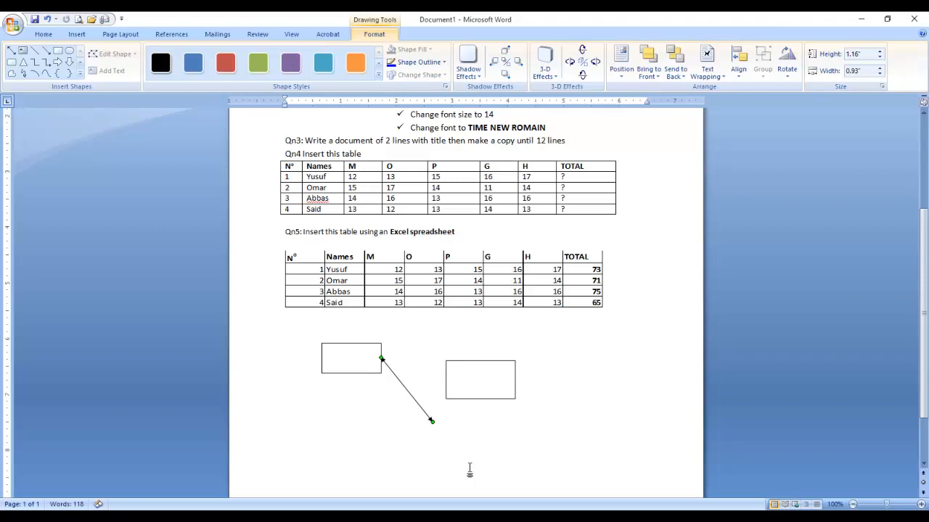
pyautogui.click(461, 458)
pyautogui.click(415, 402)
pyautogui.moveTo(432, 419); pyautogui.dragTo(448, 377)
pyautogui.click(450, 424)
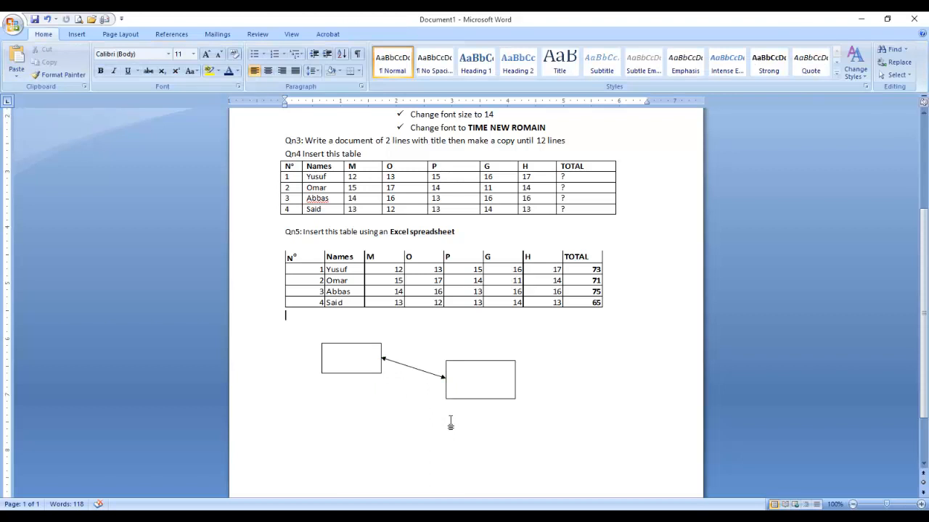
# Step: Add the text UDGVGFDSUVGFUD to the first rectangle and UBHFH to the second
pyautogui.rightClick(346, 358)
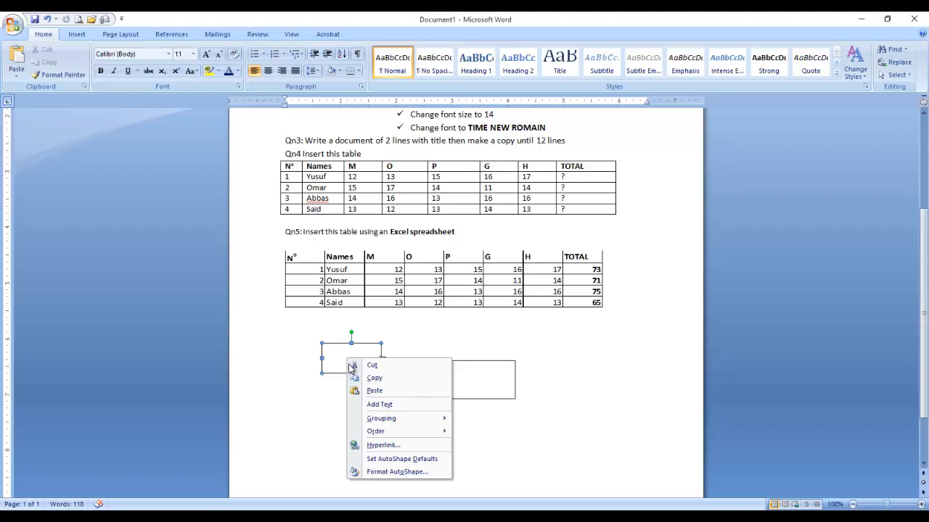
pyautogui.click(375, 406)
pyautogui.write('UDGVGFDSUVGFUD')
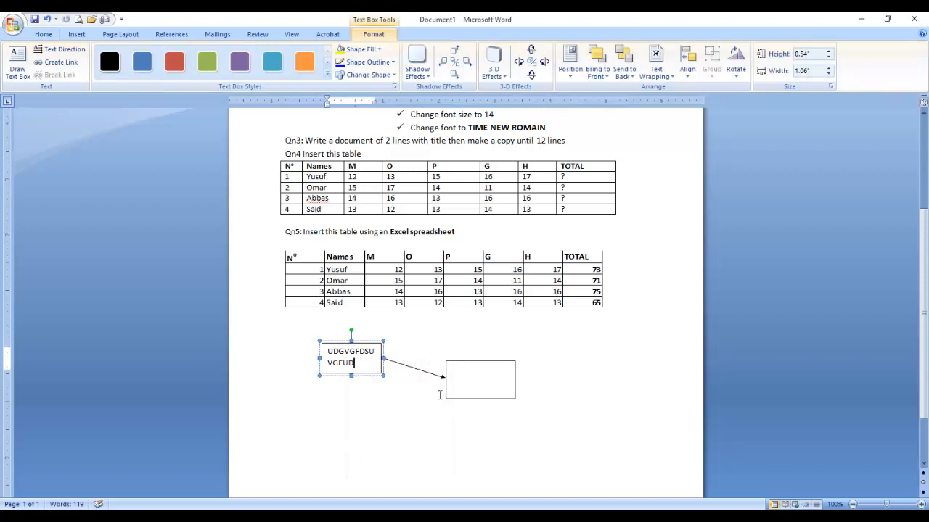
pyautogui.rightClick(457, 376)
pyautogui.click(509, 422)
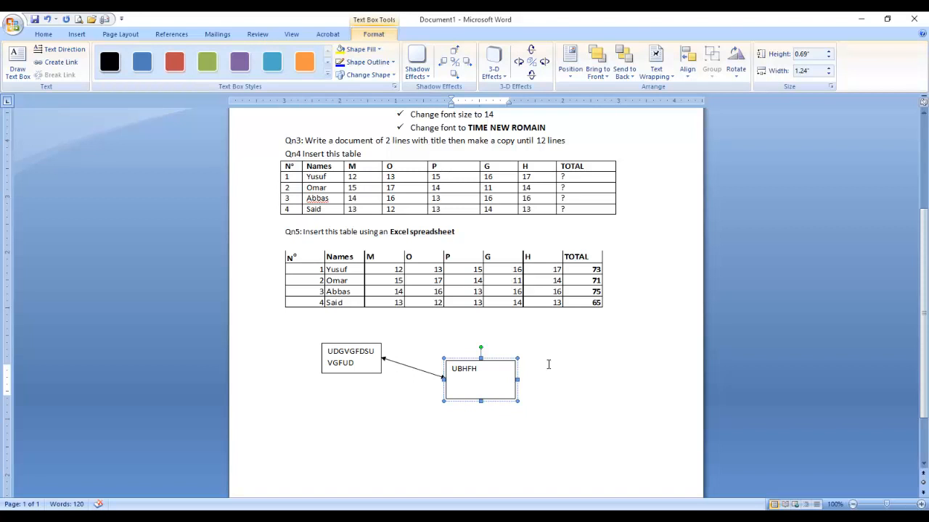
pyautogui.click(619, 382)
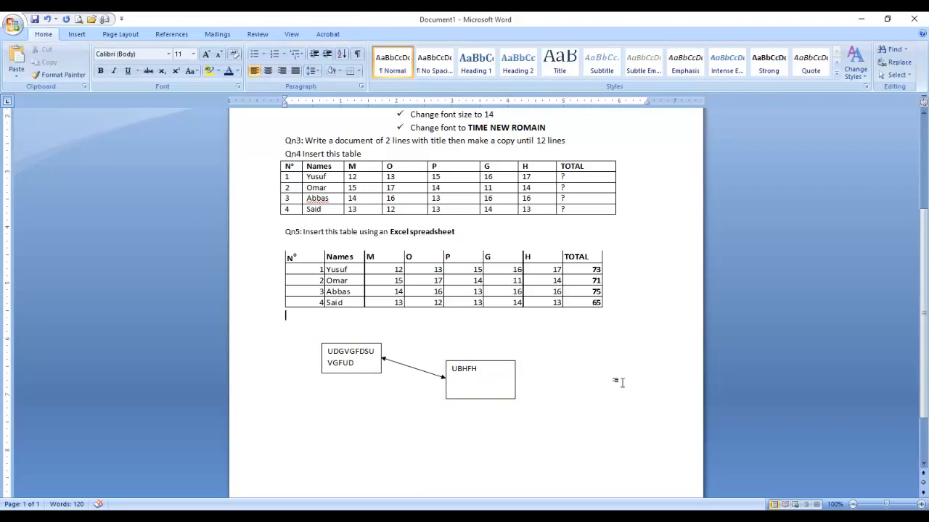
# Step: Select the first text box so that its formatting options are available
pyautogui.click(351, 351)
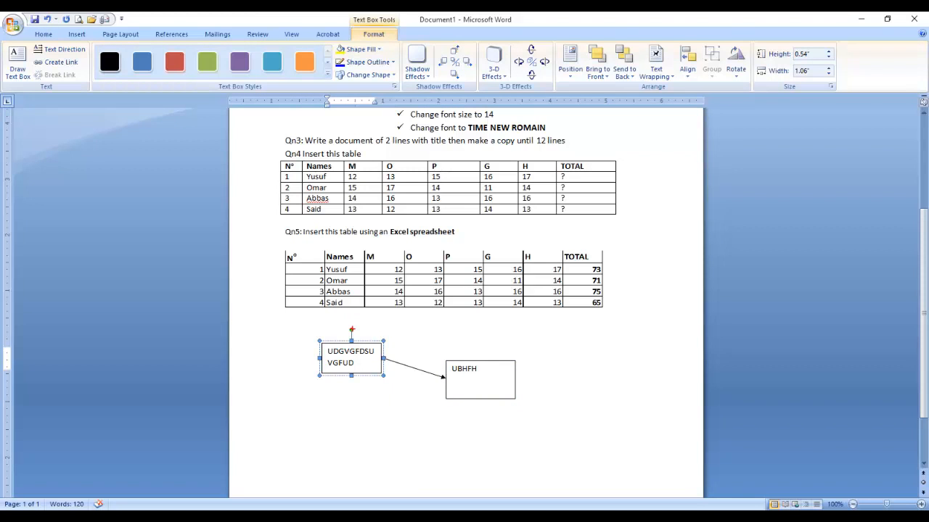
pyautogui.moveTo(347, 324)
pyautogui.mouseDown()
pyautogui.moveTo(347, 400)
pyautogui.moveTo(373, 334)
pyautogui.mouseUp()
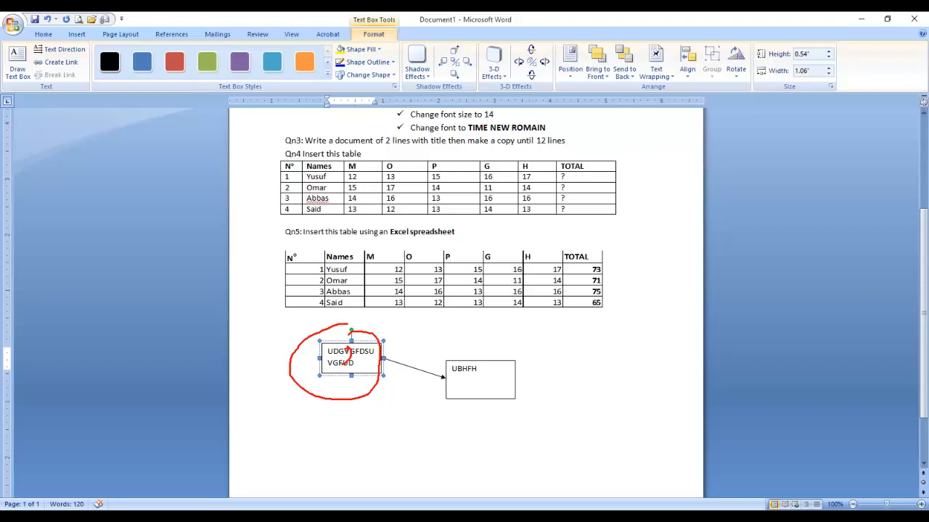
pyautogui.moveTo(341, 333); pyautogui.dragTo(349, 91)
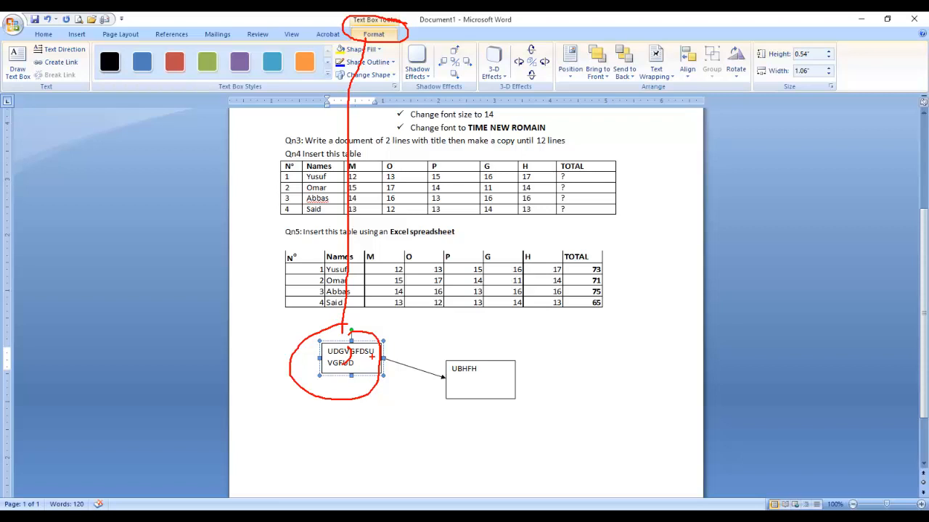
pyautogui.press('Escape')
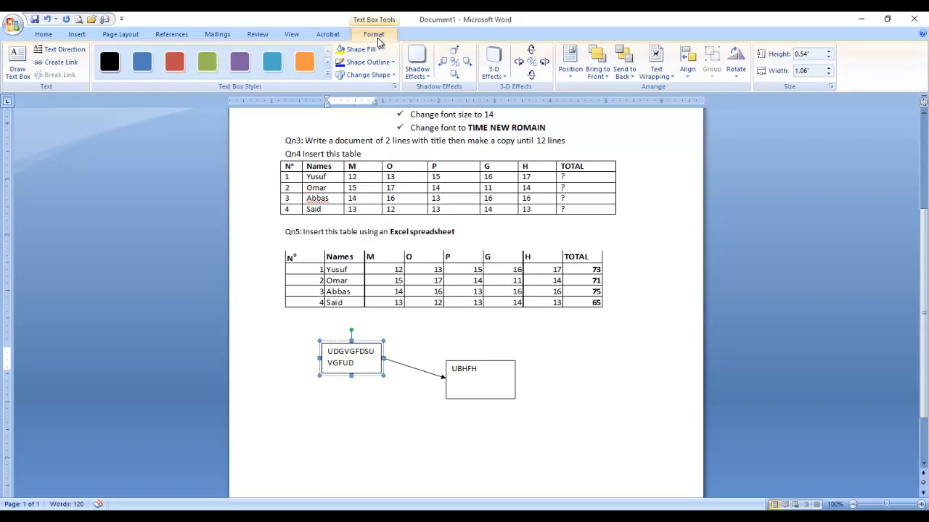
# Step: Apply the solid teal-blue gradient text box style to the box containing UDGVGFDSUVGFUD
pyautogui.click(393, 65)
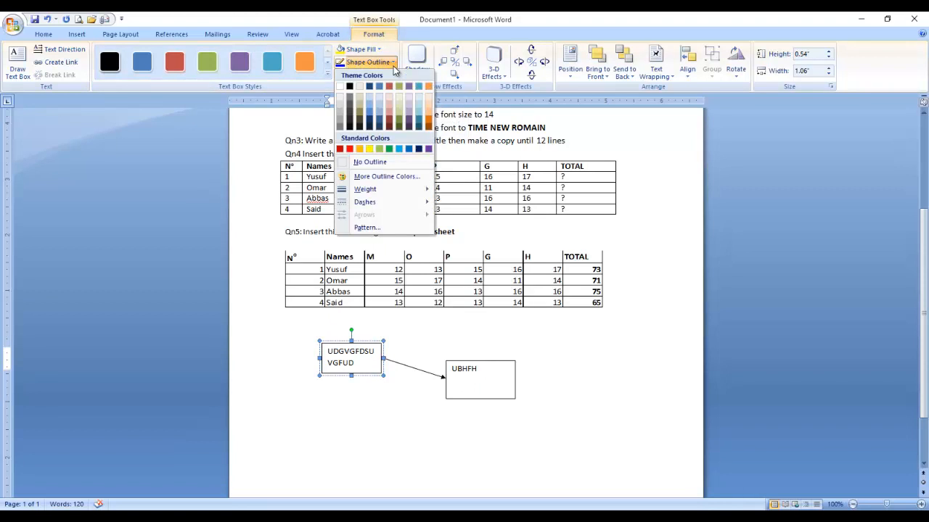
pyautogui.click(393, 65)
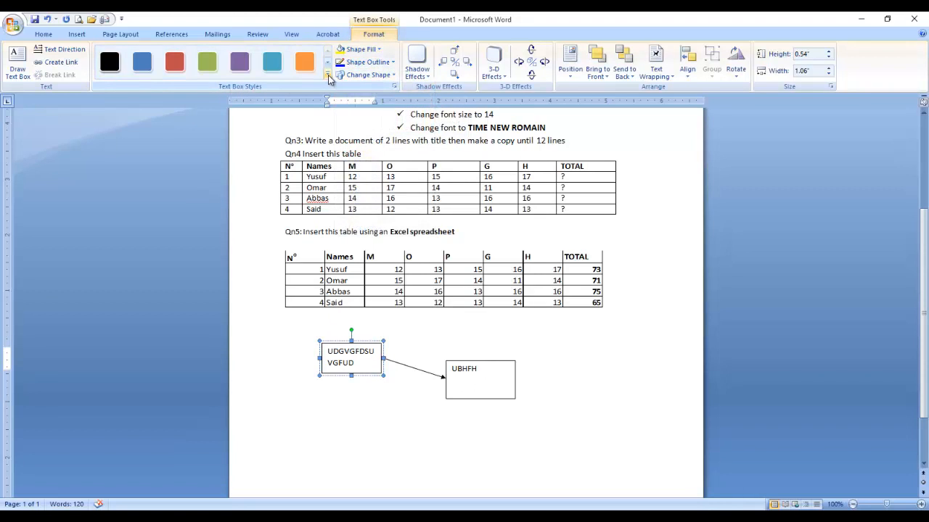
pyautogui.click(327, 77)
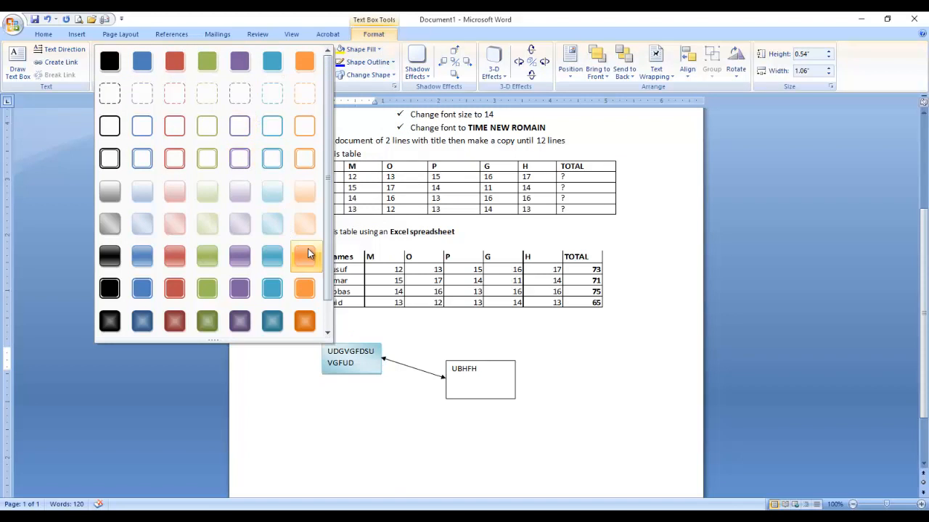
pyautogui.click(272, 255)
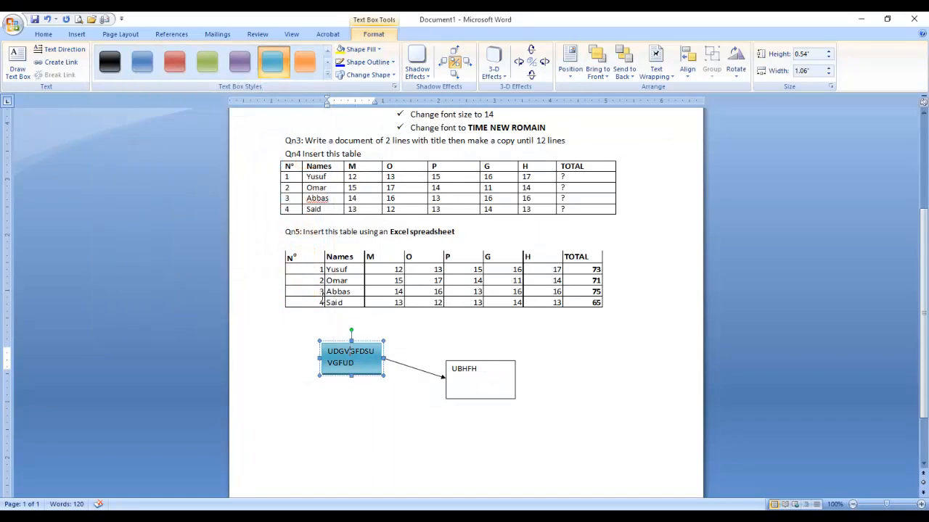
# Step: Apply the thick teal-blue outline style to the double-headed arrow between the two boxes
pyautogui.click(416, 367)
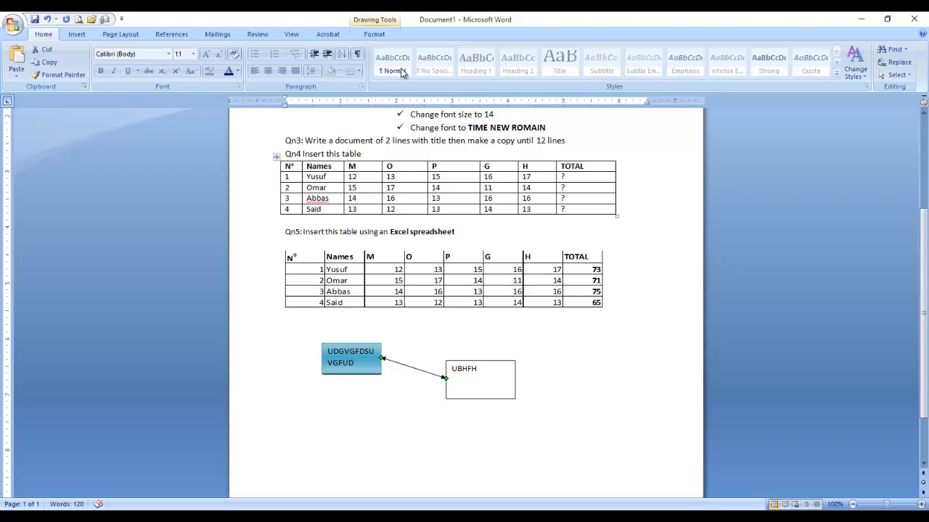
pyautogui.click(374, 35)
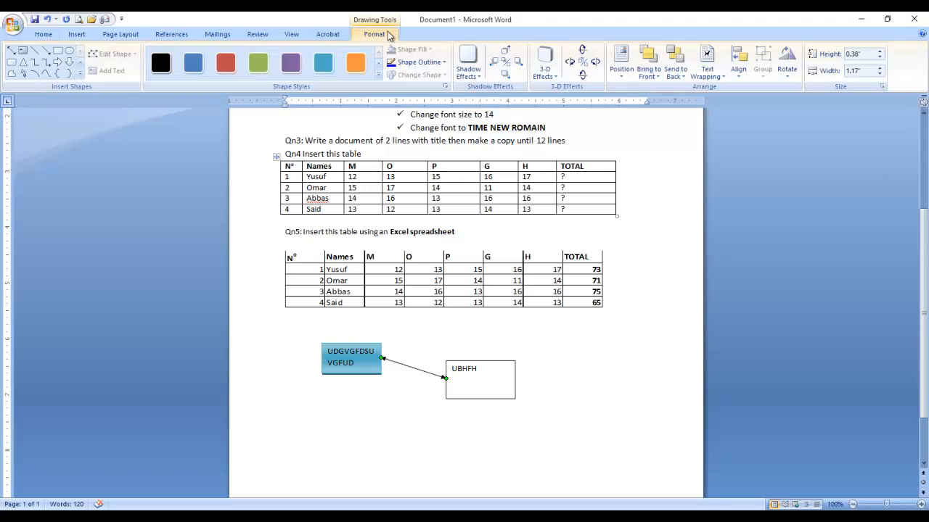
pyautogui.click(378, 74)
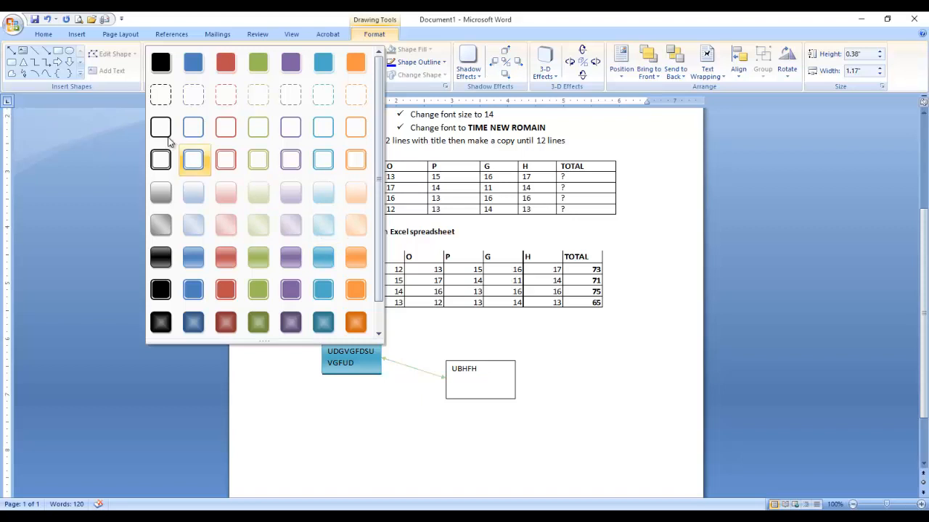
pyautogui.click(322, 128)
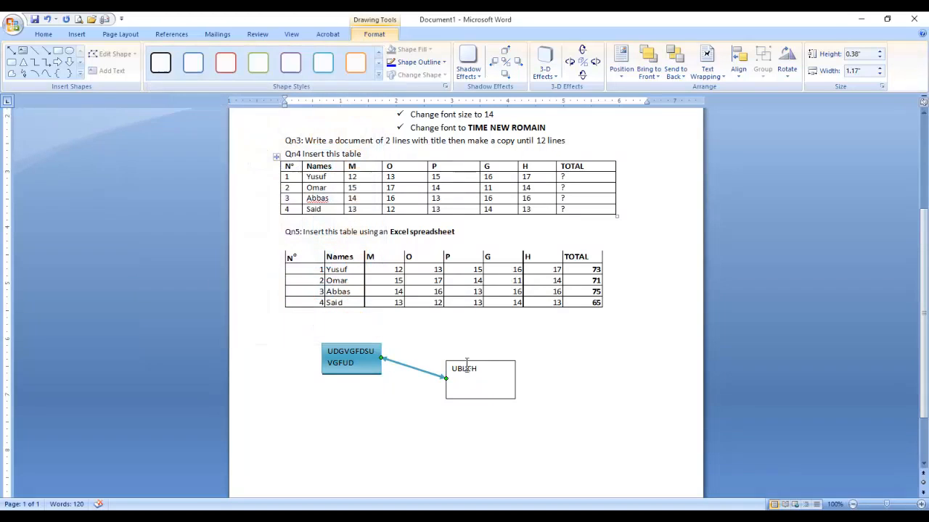
# Step: Apply the solid orange gradient text box style to the box containing UBHFH
pyautogui.click(488, 370)
pyautogui.click(374, 34)
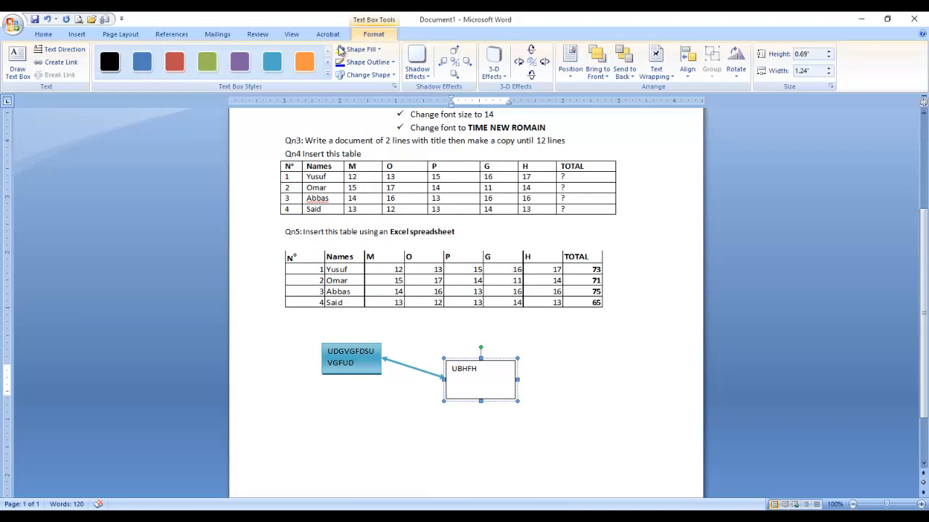
pyautogui.click(327, 74)
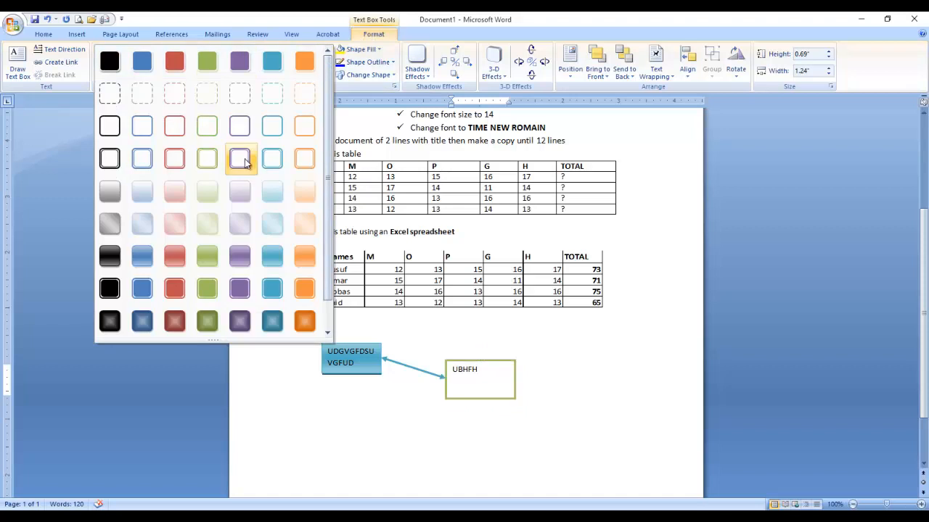
pyautogui.click(297, 259)
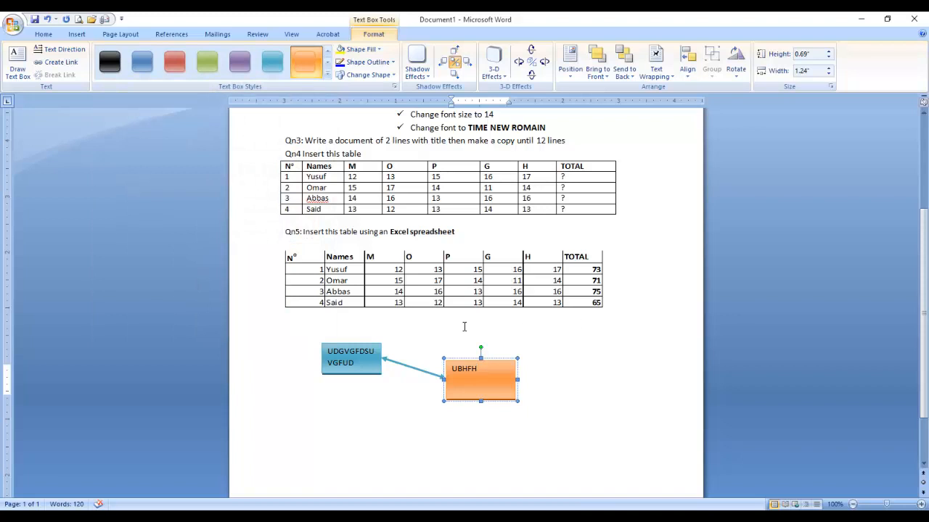
# Step: Undo the practice styling, text, arrow and rectangles until the area below the Qn5 table is empty
pyautogui.click(47, 20)
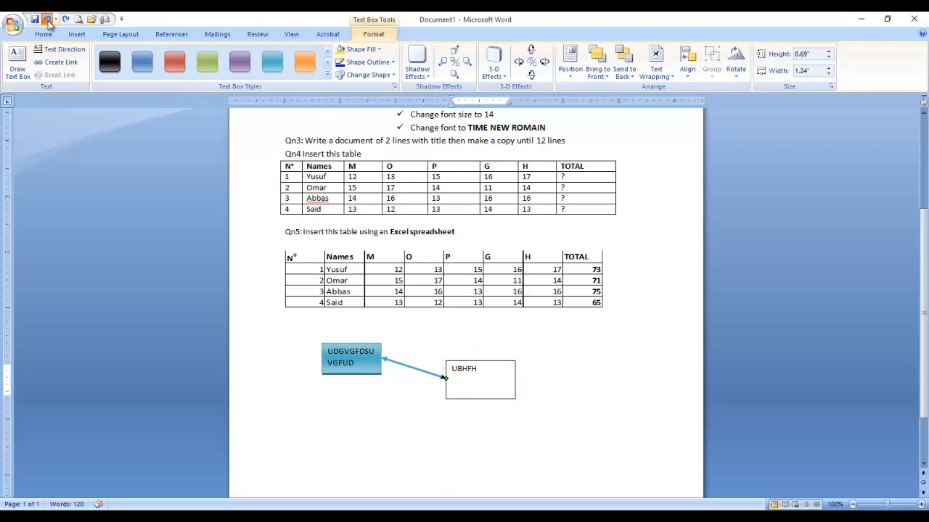
pyautogui.click(48, 19)
pyautogui.click(47, 20)
pyautogui.click(47, 20)
pyautogui.click(47, 19)
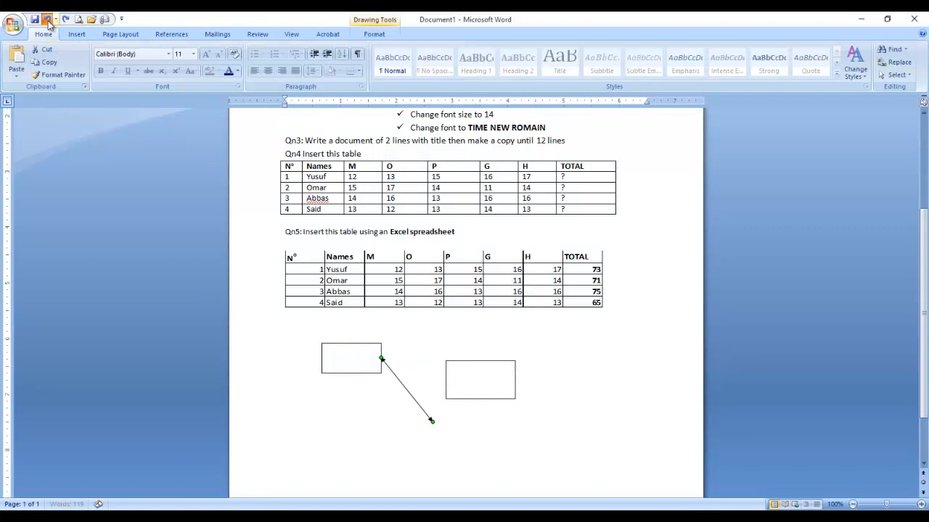
pyautogui.click(47, 20)
pyautogui.click(47, 19)
pyautogui.click(48, 20)
pyautogui.click(47, 20)
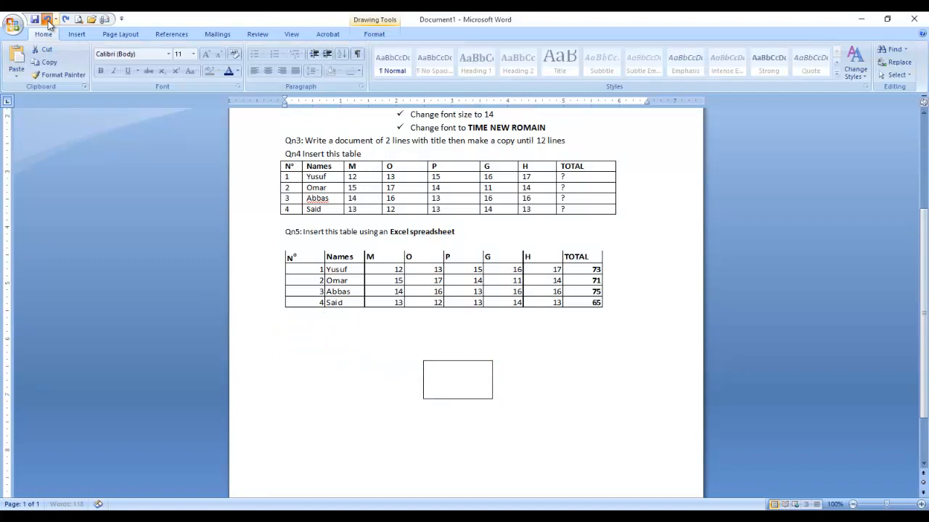
pyautogui.click(47, 20)
pyautogui.click(48, 20)
pyautogui.click(47, 19)
pyautogui.click(47, 19)
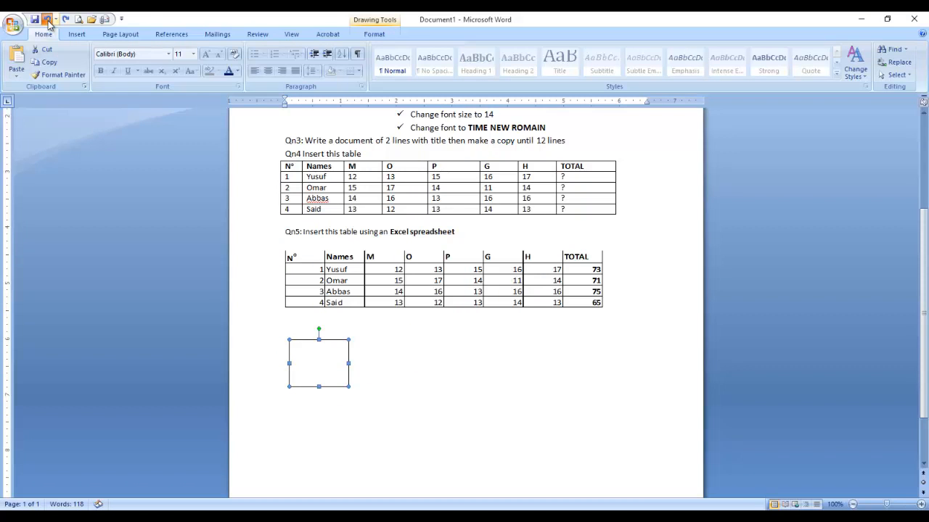
pyautogui.click(47, 19)
pyautogui.click(47, 20)
# Step: Add "Qn6: Save your exercise on the Desktop", "Qn7: Draw this diagram" and the complete coloured User, Software and Hardware diagram below the Qn5 table
pyautogui.write('Qn6: Save your exercise on the Desktop Qn7: Draw this diagram')
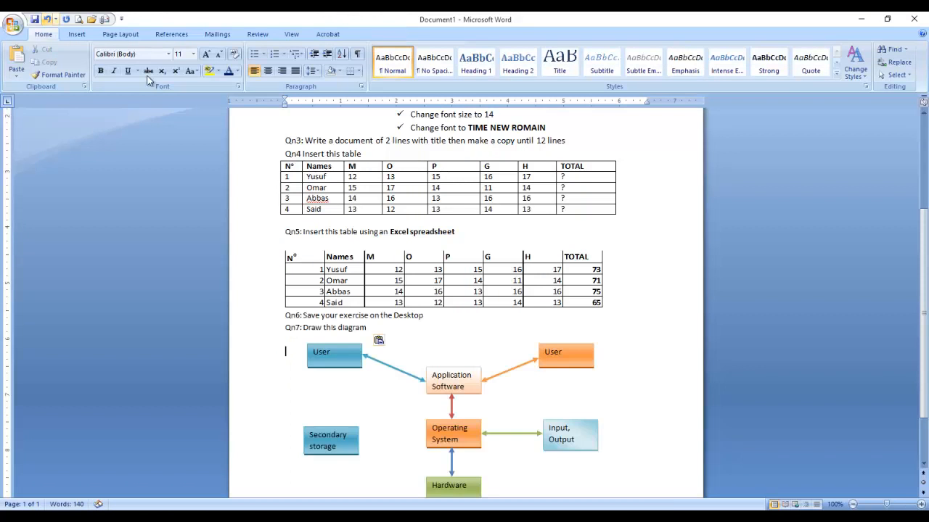
pyautogui.scroll(-2, 450, 348)
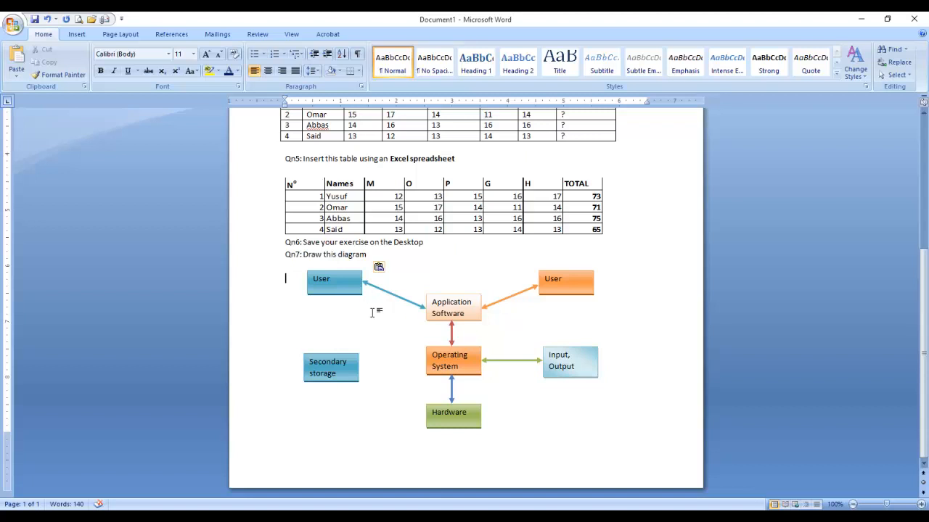
pyautogui.scroll(3, 371, 312)
pyautogui.scroll(-2, 413, 433)
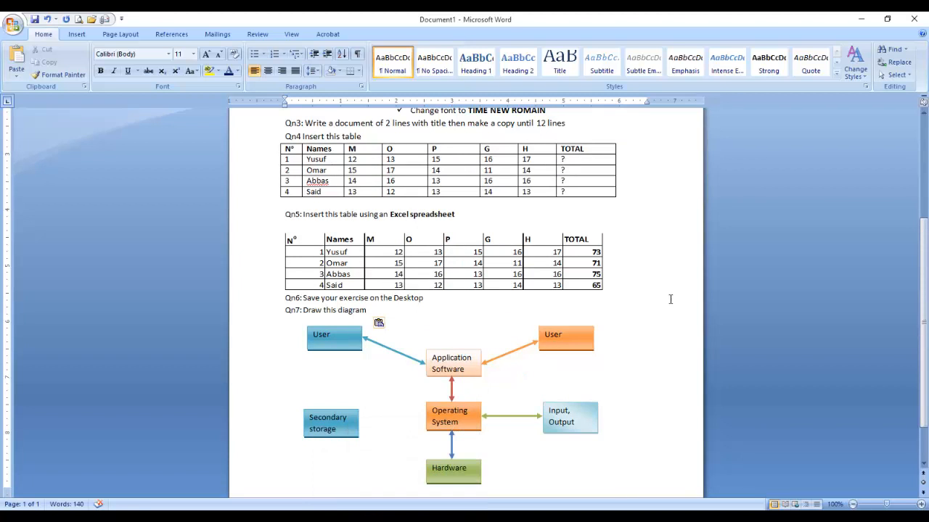
pyautogui.scroll(5, 642, 313)
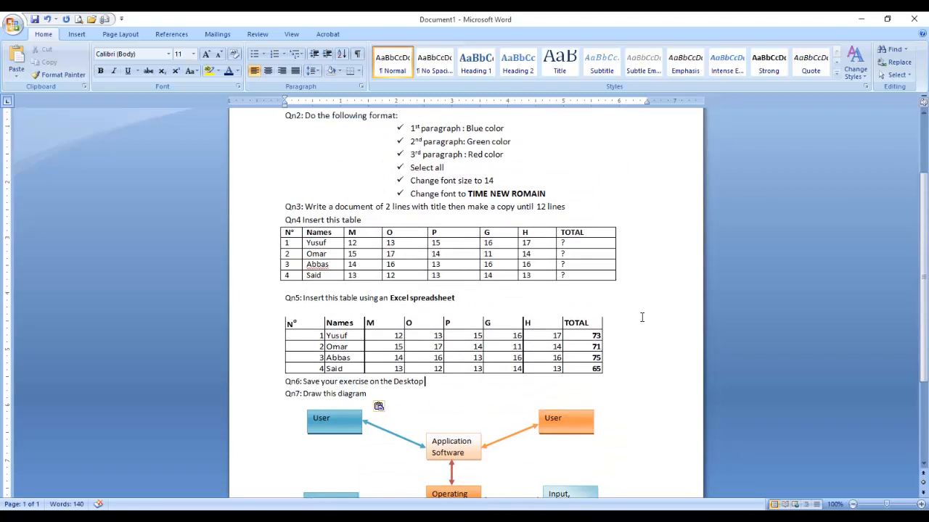
pyautogui.scroll(-6, 640, 317)
pyautogui.scroll(5, 640, 317)
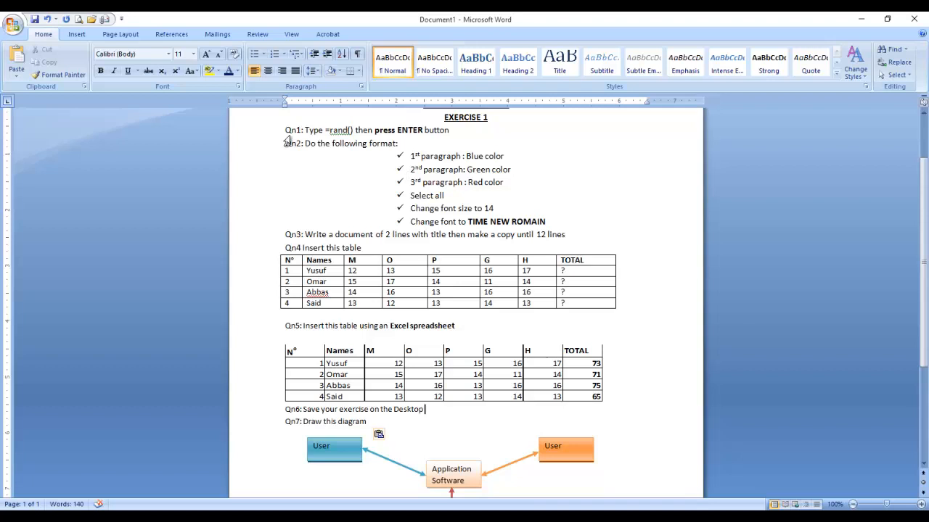
# Step: Start saving the document under a new name, with the Desktop as the destination folder
pyautogui.click(14, 25)
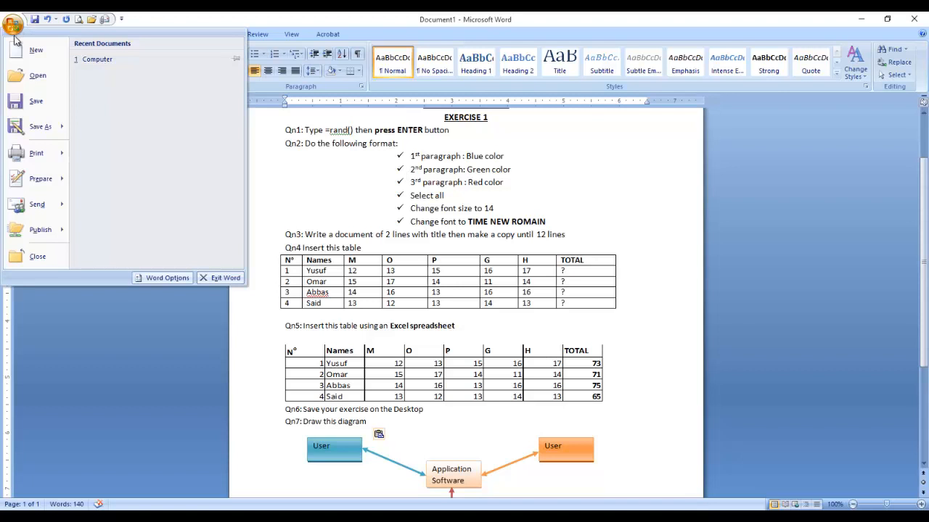
pyautogui.click(40, 128)
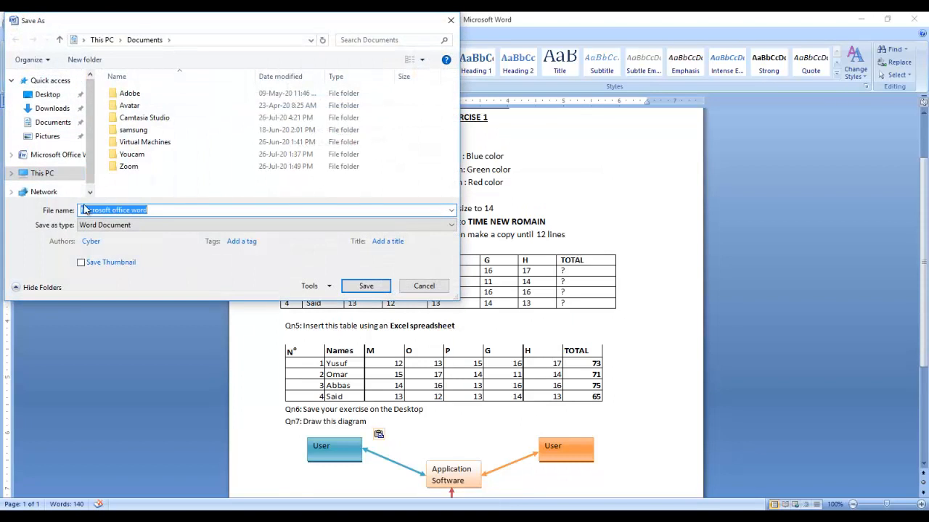
pyautogui.click(48, 95)
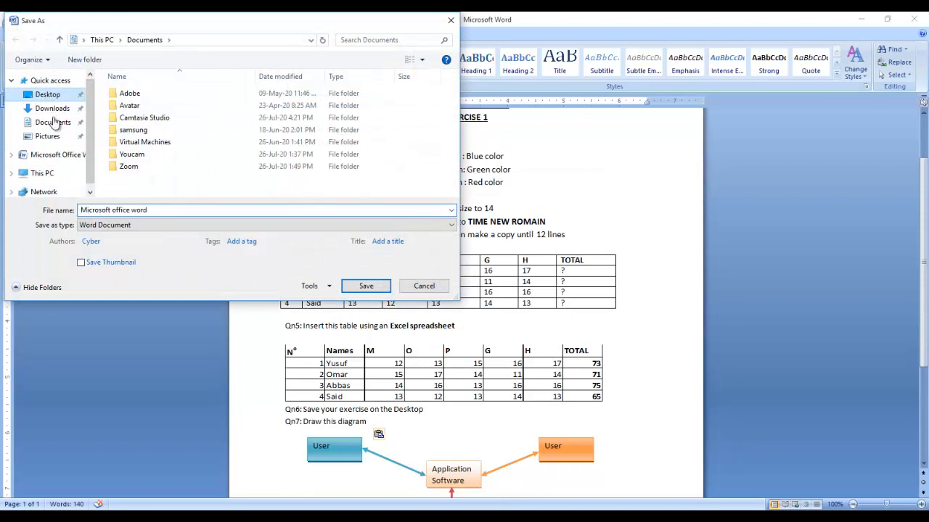
pyautogui.click(52, 122)
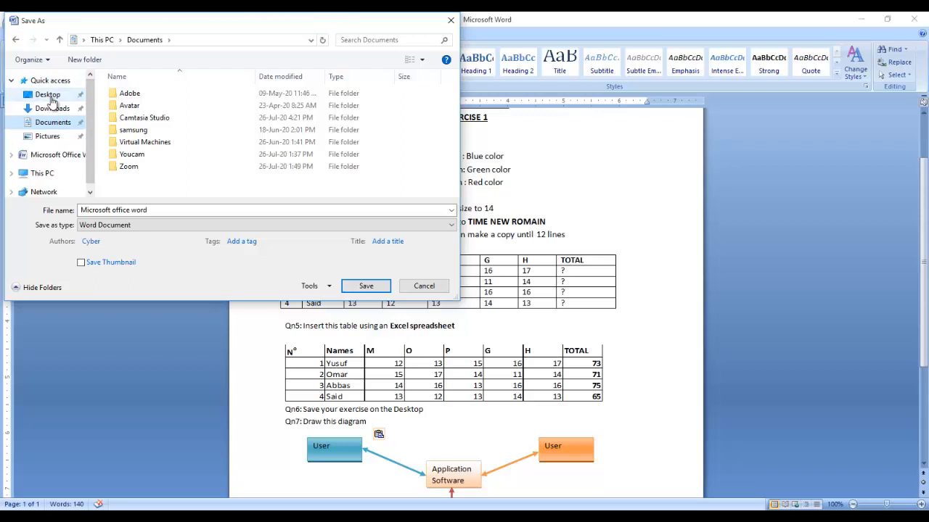
pyautogui.click(50, 99)
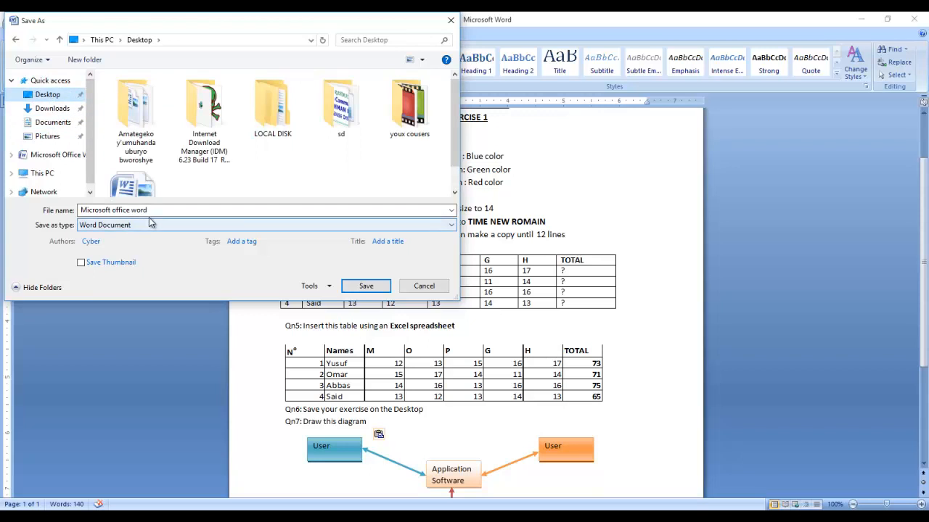
# Step: Name the file EXERCISE 1 and save it as a Word Document
pyautogui.click(150, 210)
pyautogui.tripleClick(149, 210)
pyautogui.click(94, 210)
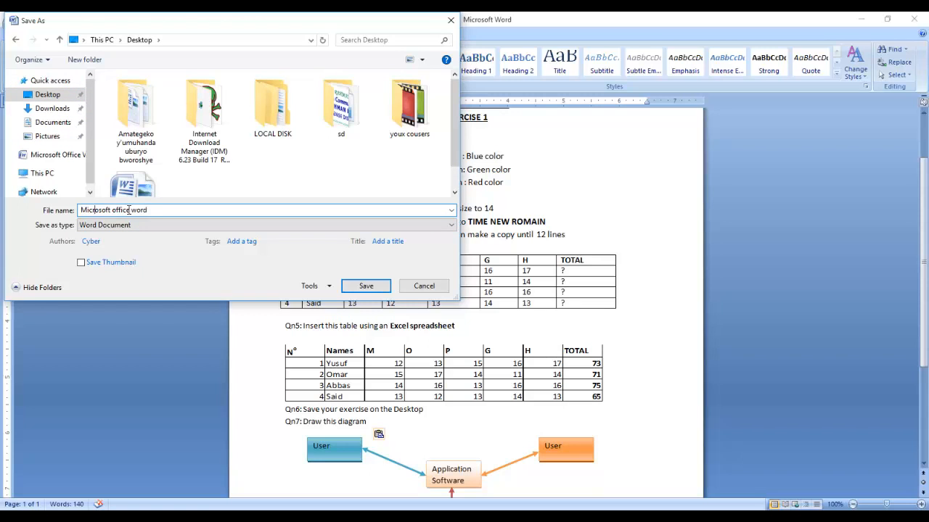
pyautogui.moveTo(158, 210); pyautogui.dragTo(80, 211)
pyautogui.click(81, 211)
pyautogui.moveTo(154, 211); pyautogui.dragTo(63, 213)
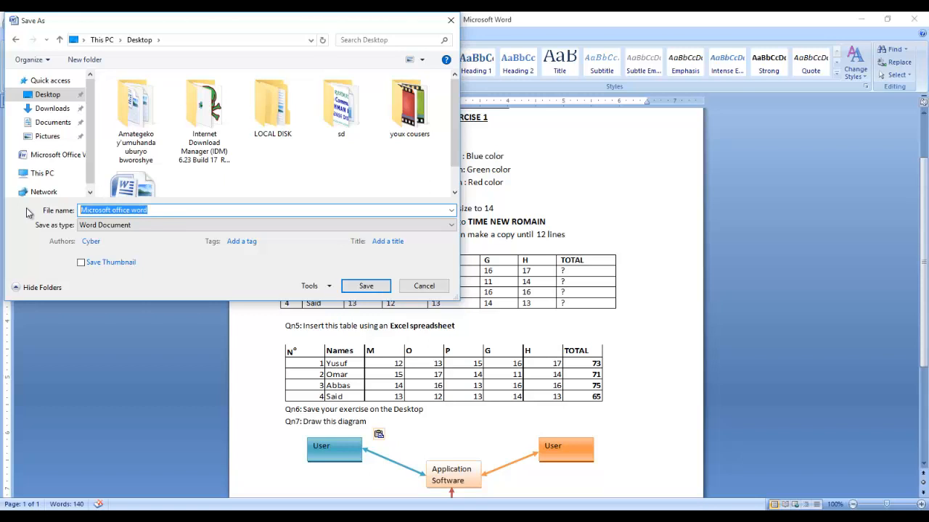
pyautogui.write('e')
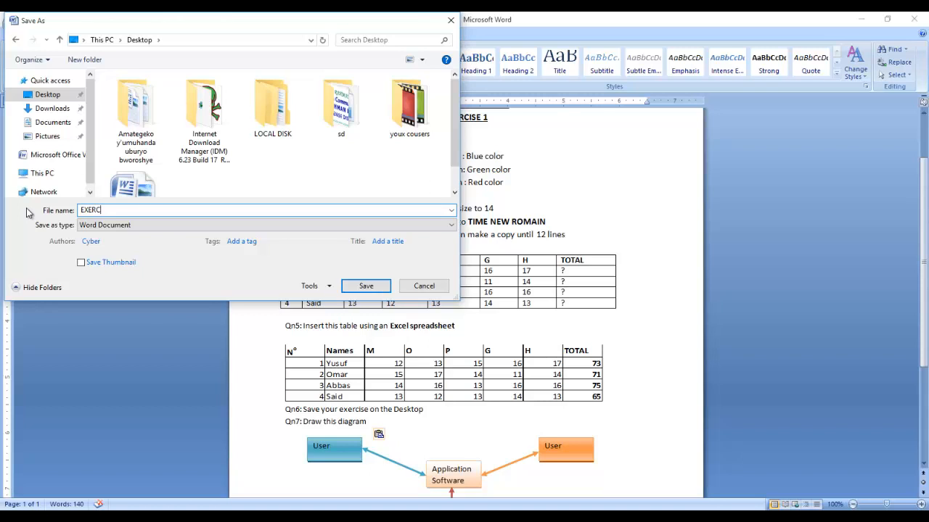
pyautogui.write('XERCISE 1')
pyautogui.click(366, 286)
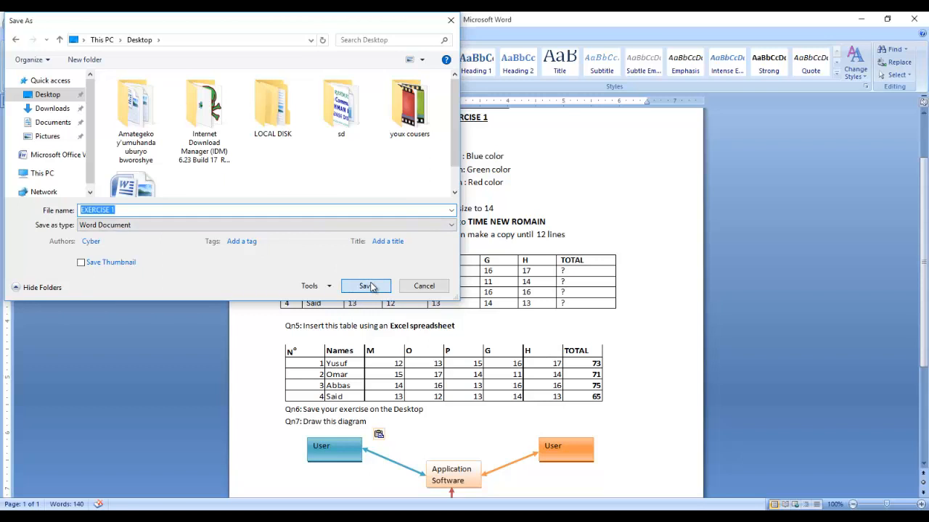
# Step: Close the document and the MS WORD EXERCISES PDF, and reopen the saved EXERCISE 1 file from the desktop in Word
pyautogui.click(913, 19)
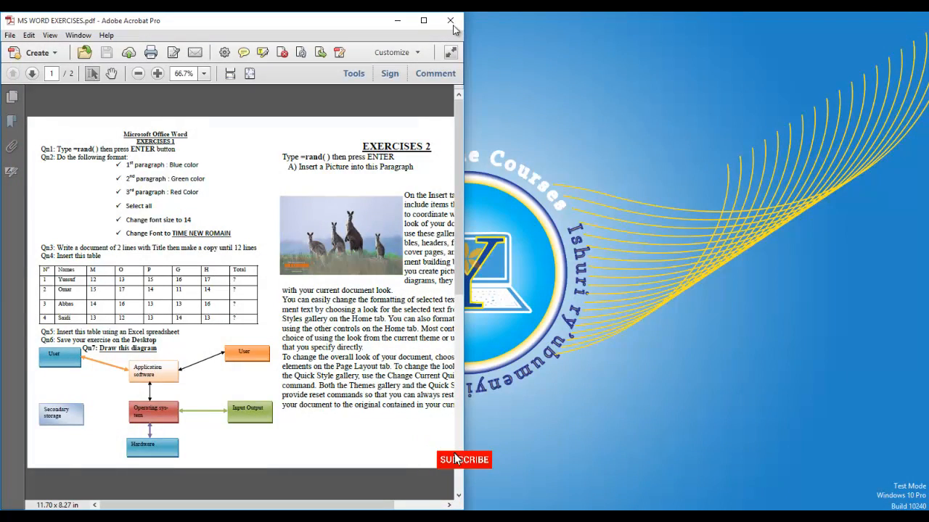
pyautogui.click(450, 20)
pyautogui.moveTo(385, 12); pyautogui.dragTo(3, 468)
pyautogui.click(144, 259)
pyautogui.doubleClick(154, 218)
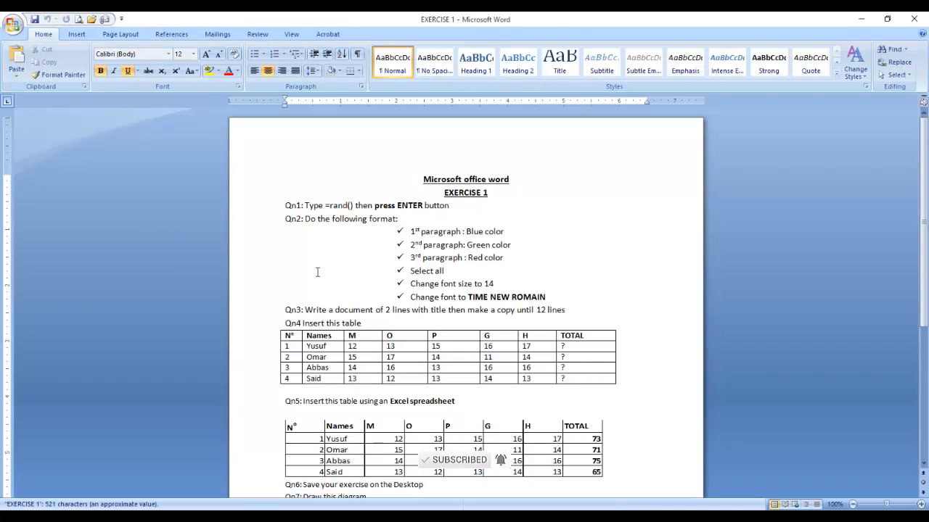
# Step: Review the reopened EXERCISE 1 document from its title down to the Qn7 diagram
pyautogui.scroll(-6, 317, 267)
pyautogui.scroll(6, 427, 329)
pyautogui.scroll(-6, 427, 328)
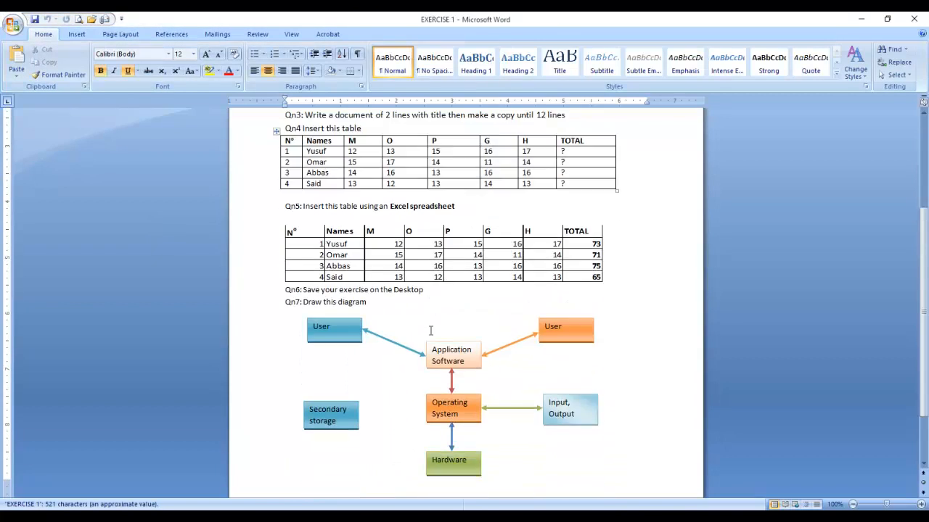
pyautogui.scroll(6, 428, 327)
pyautogui.scroll(-6, 423, 312)
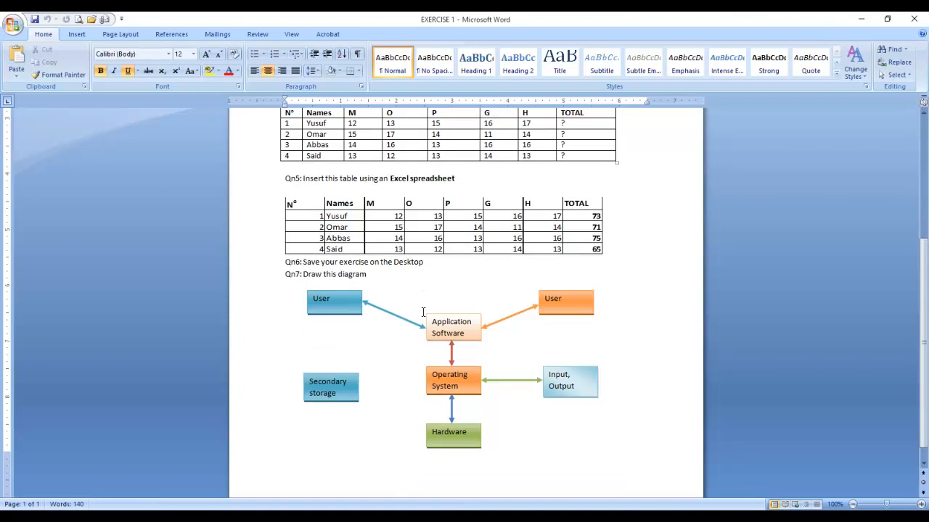
pyautogui.hotkey('alt', 'Tab')
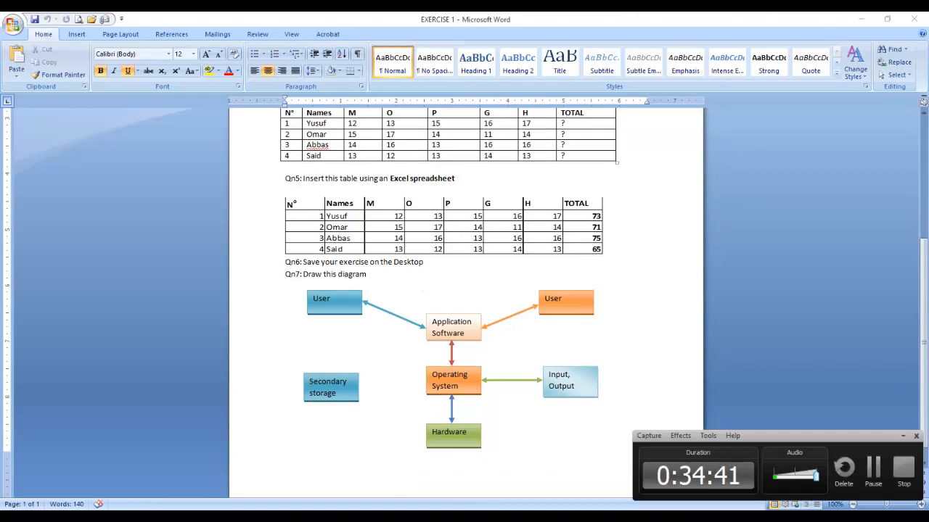